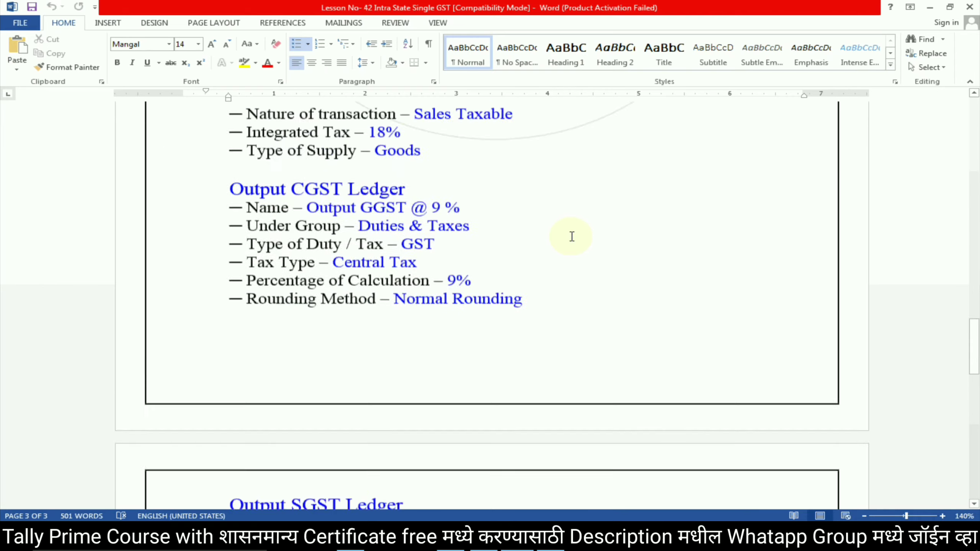
- Review the ledger and stock item details and the intra-state single GST example in the Word lesson notes
{"action": "scroll", "coordinate": [483, 243], "scroll_direction": "up", "scroll_amount": 15}
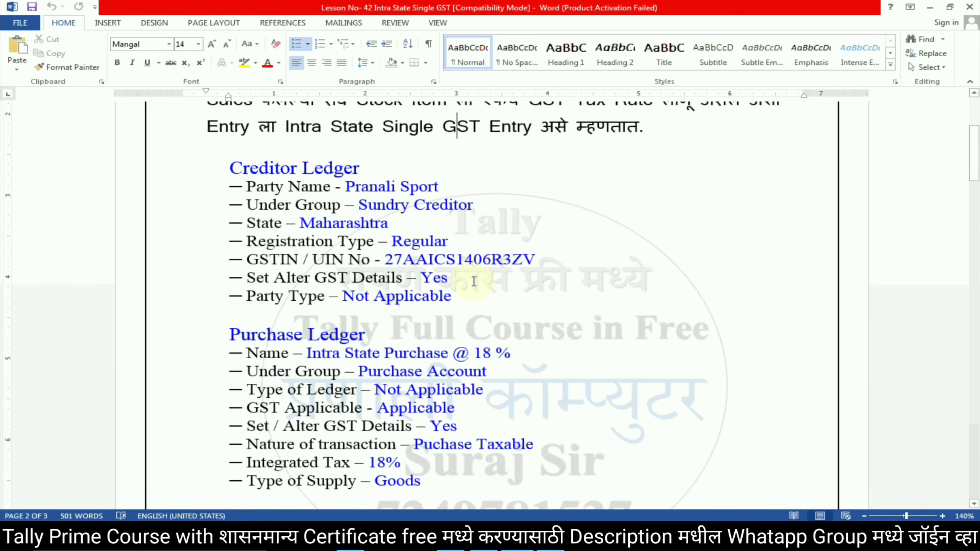
{"action": "scroll", "coordinate": [479, 268], "scroll_direction": "down", "scroll_amount": 7}
{"action": "scroll", "coordinate": [430, 281], "scroll_direction": "up", "scroll_amount": 4}
{"action": "scroll", "coordinate": [431, 282], "scroll_direction": "up", "scroll_amount": 4}
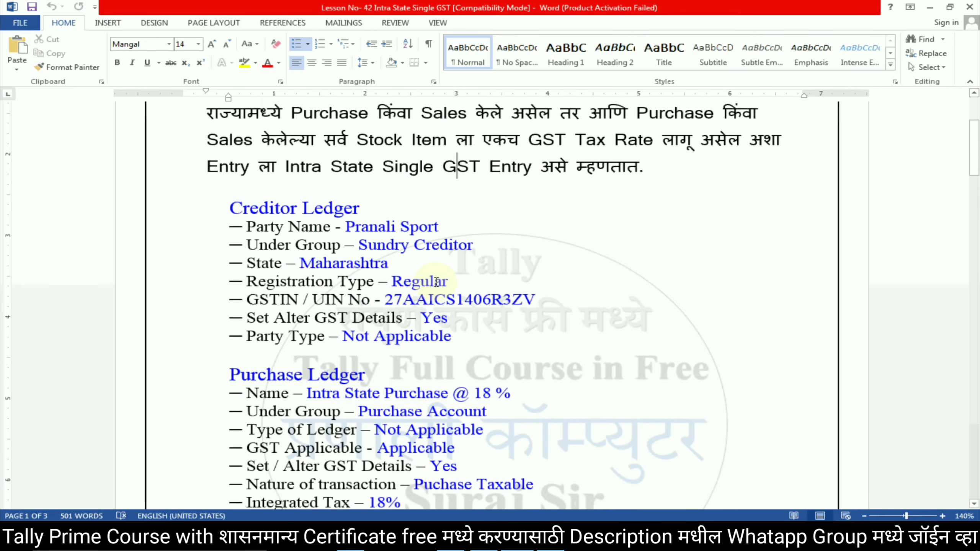
{"action": "scroll", "coordinate": [412, 276], "scroll_direction": "down", "scroll_amount": 3}
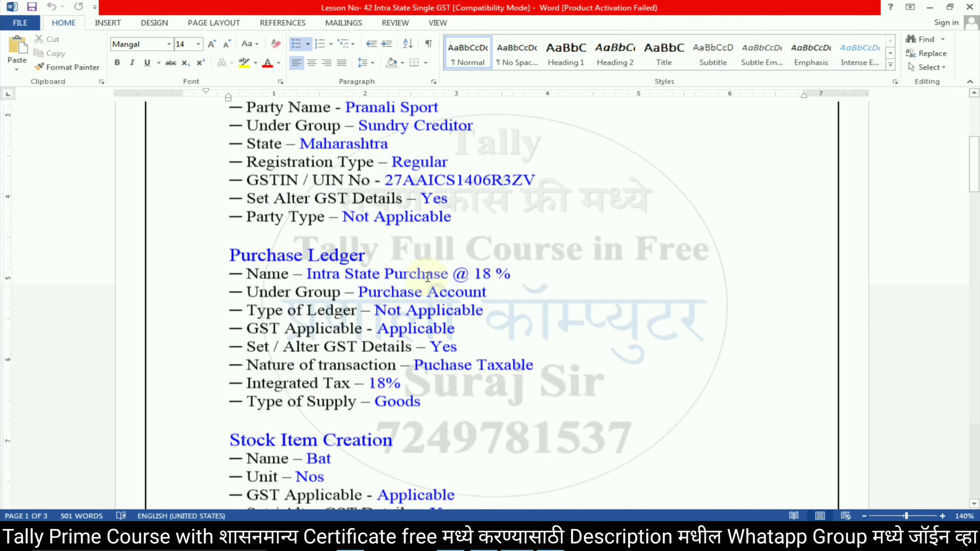
{"action": "scroll", "coordinate": [420, 276], "scroll_direction": "up", "scroll_amount": 2}
{"action": "scroll", "coordinate": [427, 277], "scroll_direction": "down", "scroll_amount": 1}
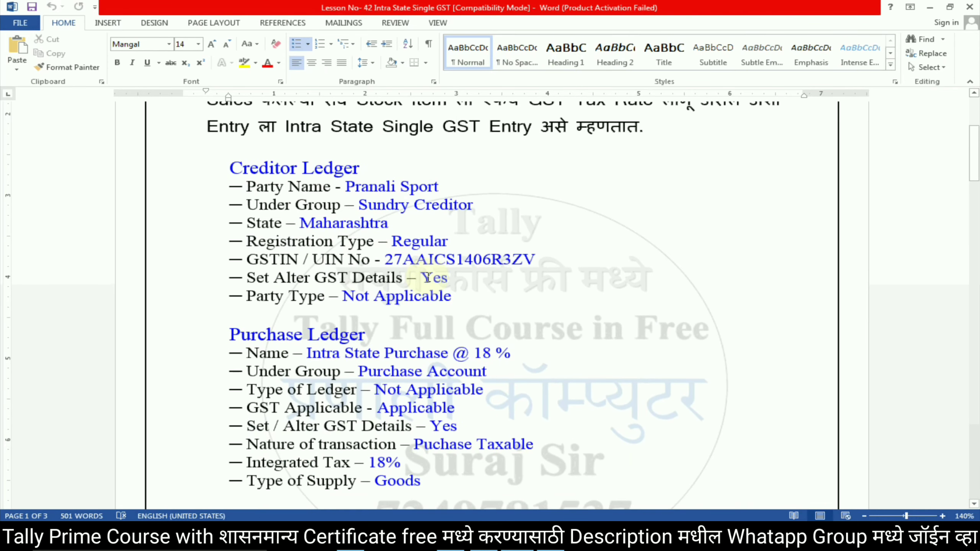
{"action": "scroll", "coordinate": [427, 277], "scroll_direction": "down", "scroll_amount": 20}
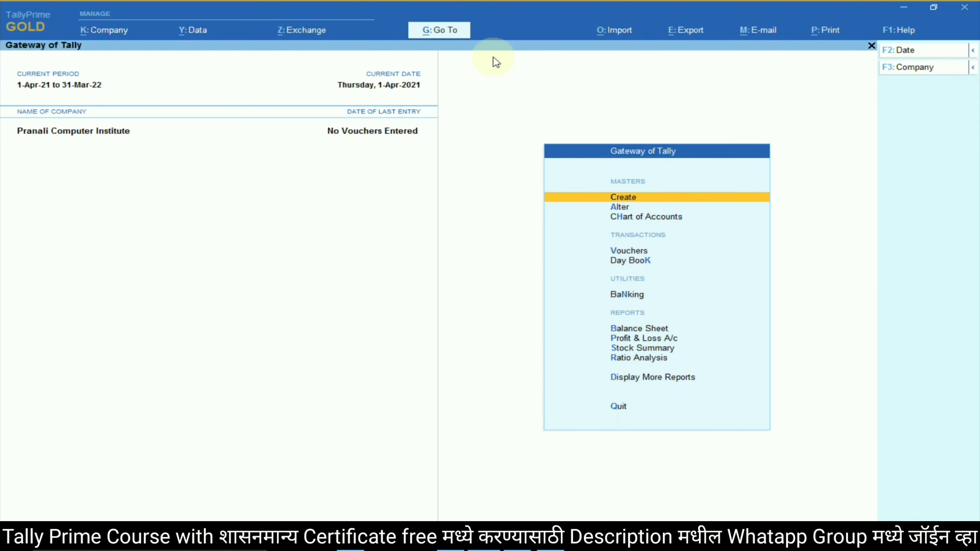
- Switch to TallyPrime and start a new company named Intra State Single GST, using the same mailing name
{"action": "left_click", "coordinate": [104, 30]}
{"action": "left_click", "coordinate": [114, 58]}
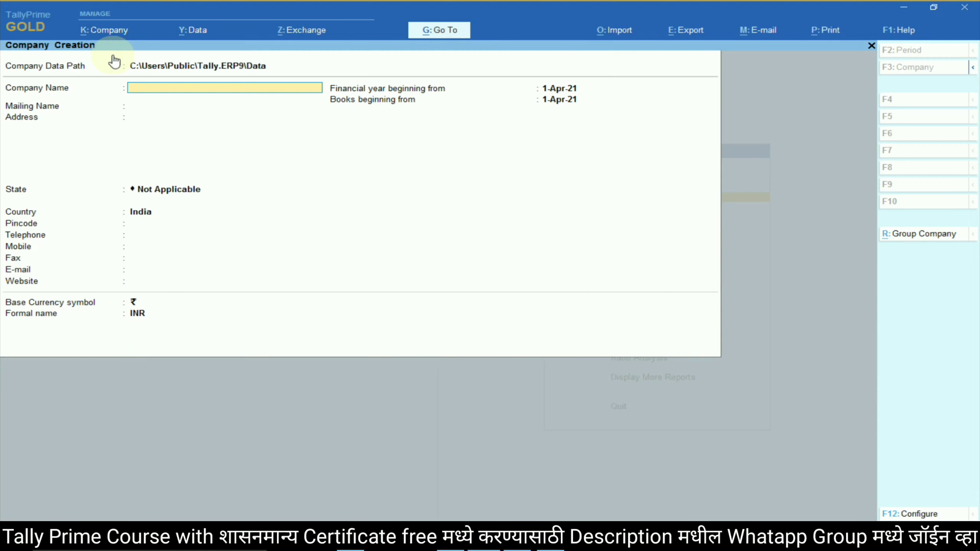
{"action": "type", "text": "INTRa State Single GSTY"}
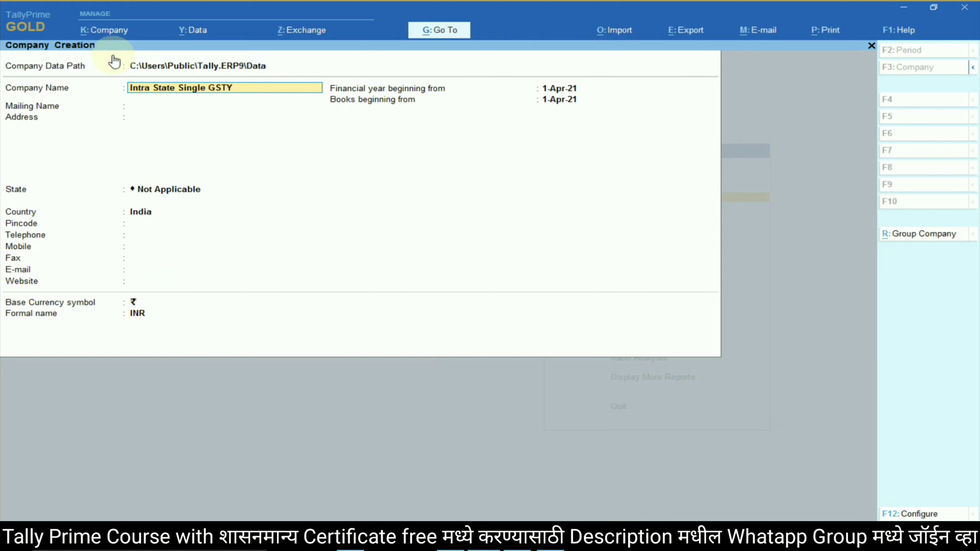
{"action": "key", "text": "Return"}
{"action": "key", "text": "Return"}
{"action": "key", "text": "Return"}
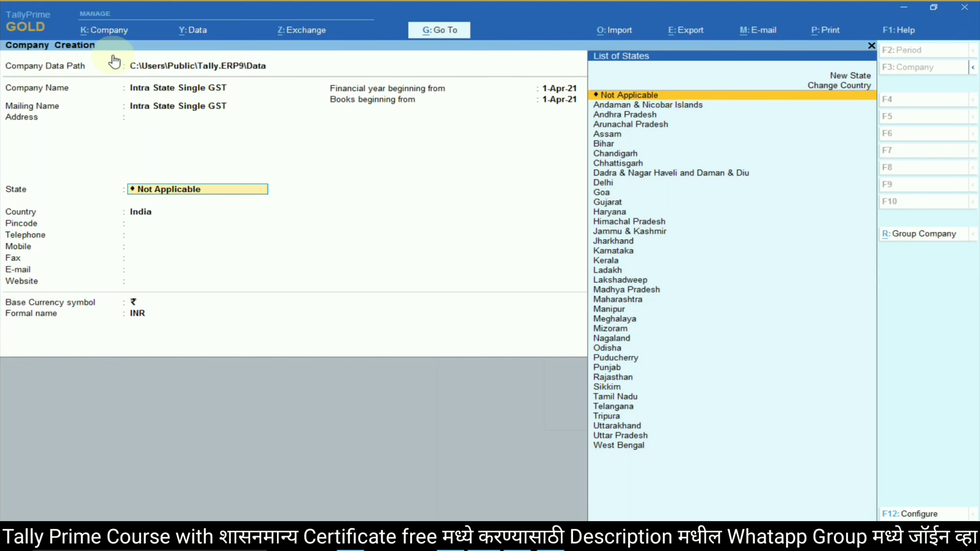
- Set the company's state to Maharashtra, keep the remaining contact and currency fields at their defaults, and save the company
{"action": "type", "text": "Maha"}
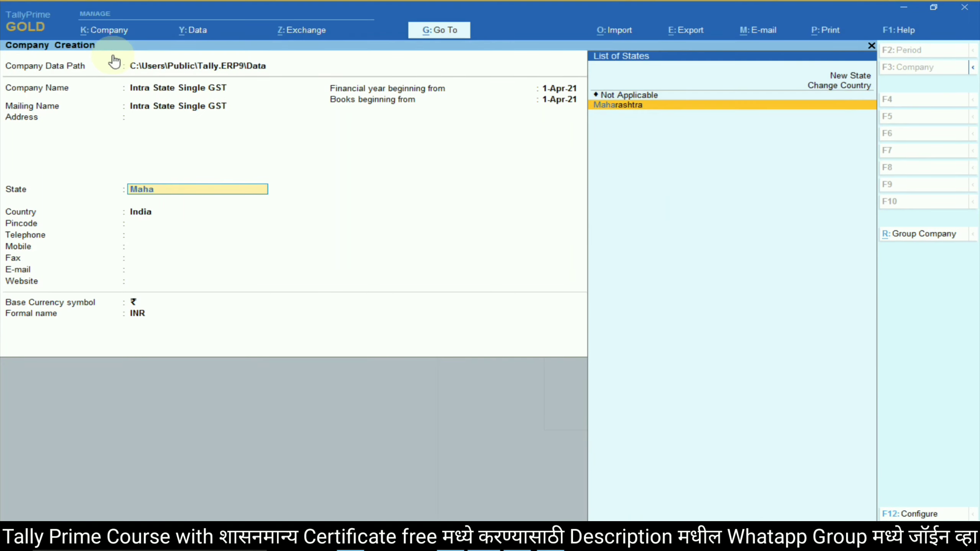
{"action": "key", "text": "Return"}
{"action": "key", "text": "Return"}
{"action": "key", "text": "Return"}
{"action": "key", "text": "Return"}
{"action": "key", "text": "Return"}
{"action": "key", "text": "Return"}
{"action": "key", "text": "Return"}
{"action": "key", "text": "Return"}
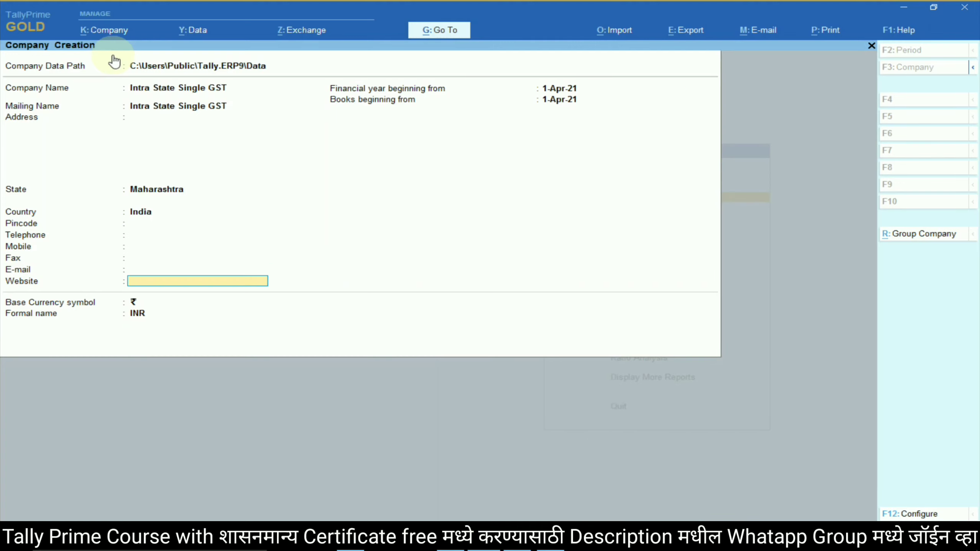
{"action": "key", "text": "Return"}
{"action": "key", "text": "Return"}
{"action": "key", "text": "Return"}
{"action": "key", "text": "Return"}
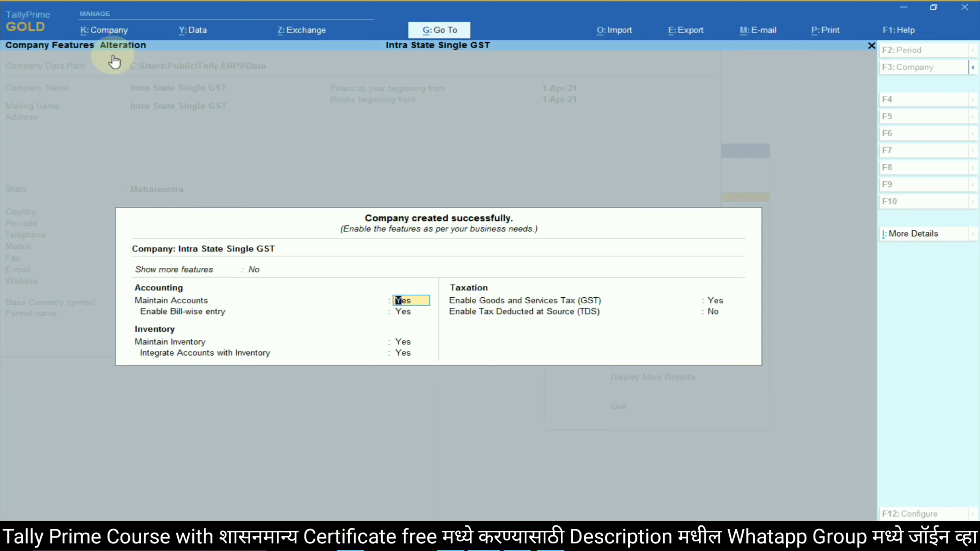
- Turn off bill-wise entry and the integration of accounts with inventory in the company features
{"action": "key", "text": "Return"}
{"action": "type", "text": "n"}
{"action": "key", "text": "Return"}
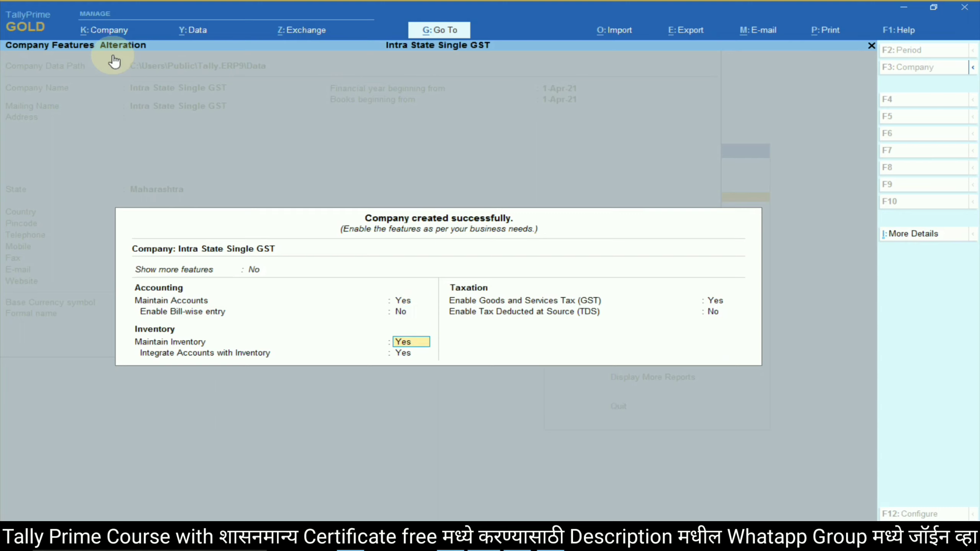
{"action": "key", "text": "Return"}
{"action": "type", "text": "n"}
{"action": "key", "text": "Return"}
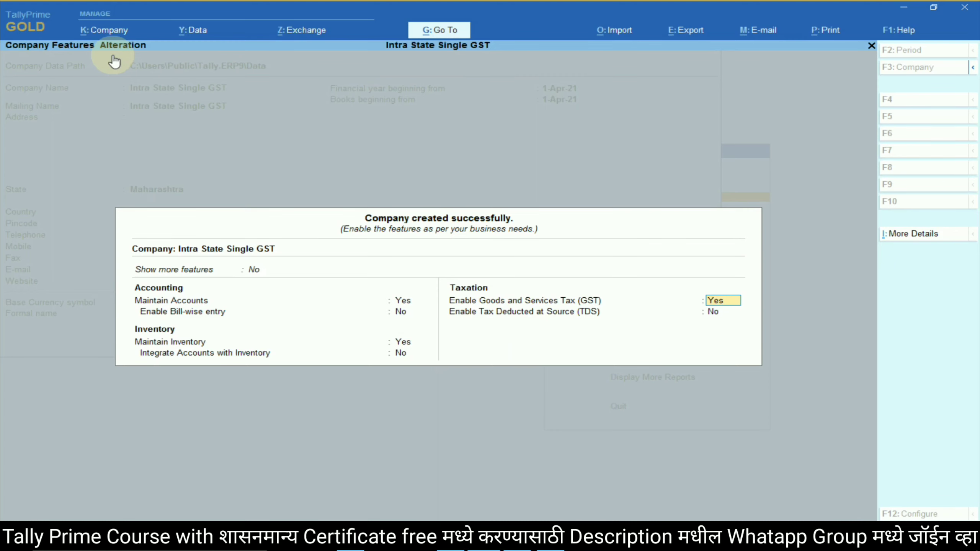
- Enable GST with state Maharashtra, Regular registration and applicability from 1-Apr-21, enter the company's GSTIN, and keep GSTR1 periodicity Monthly
{"action": "key", "text": "Return"}
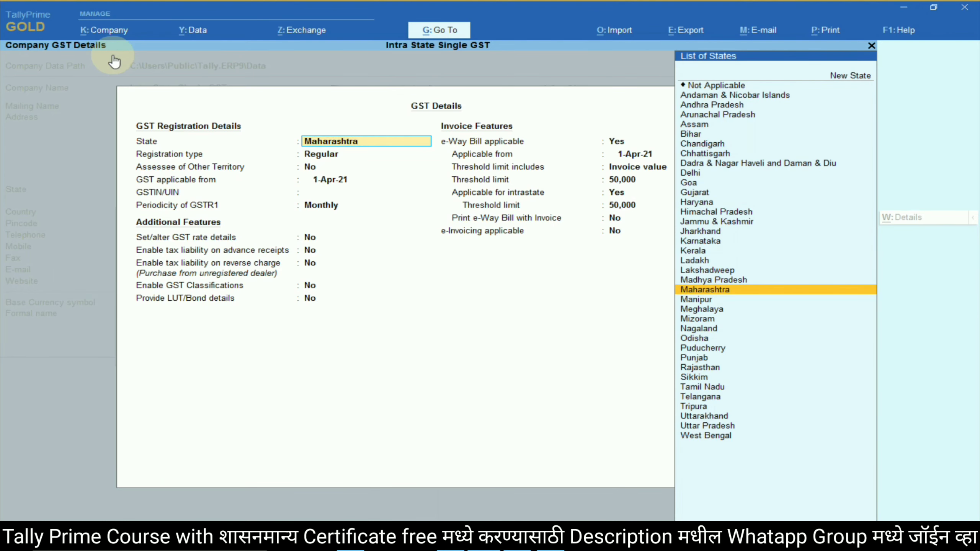
{"action": "key", "text": "Return"}
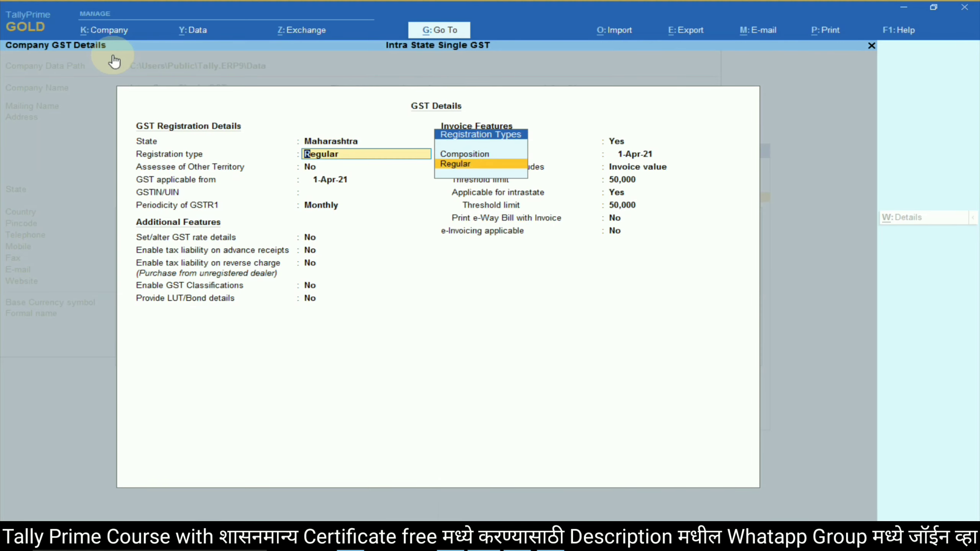
{"action": "key", "text": "Return"}
{"action": "key", "text": "Return"}
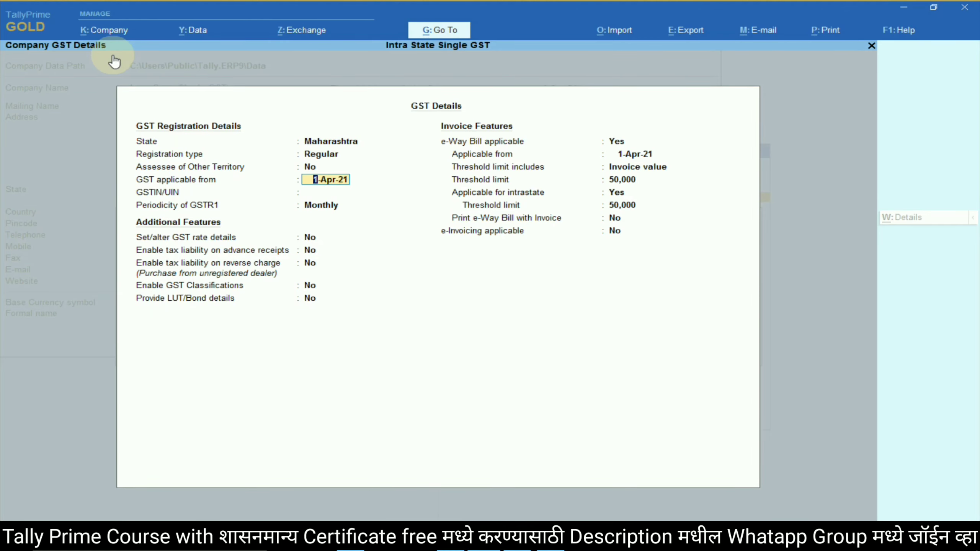
{"action": "key", "text": "Return"}
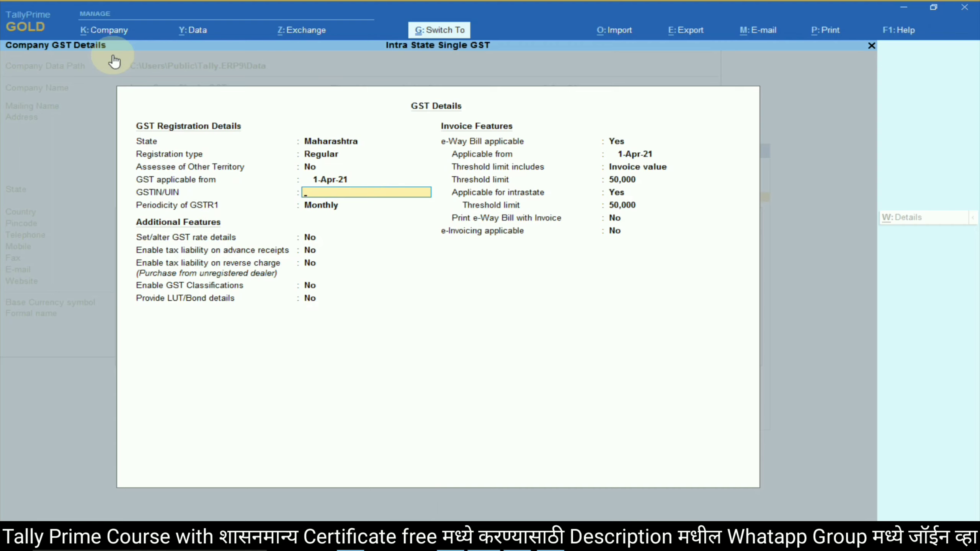
{"action": "key", "text": "ctrl+alt+v"}
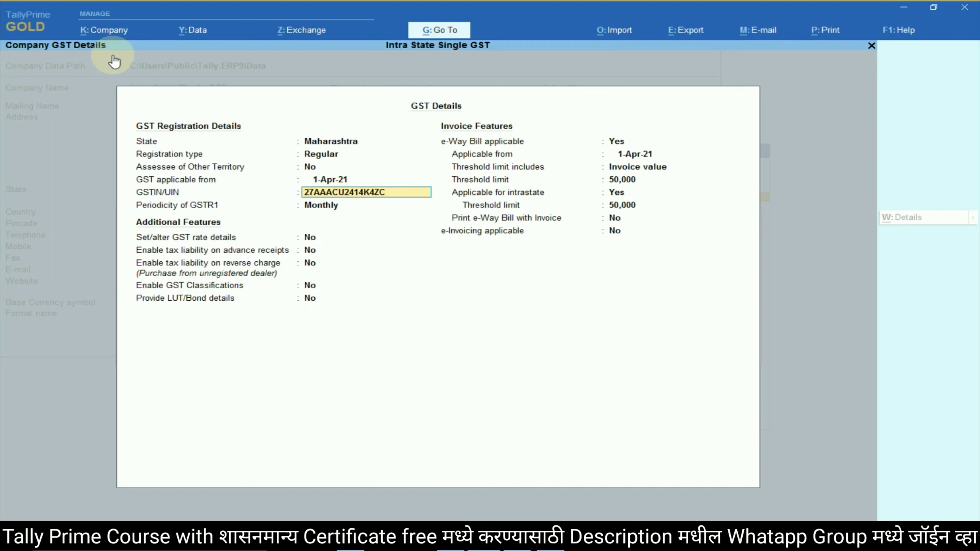
{"action": "key", "text": "Return"}
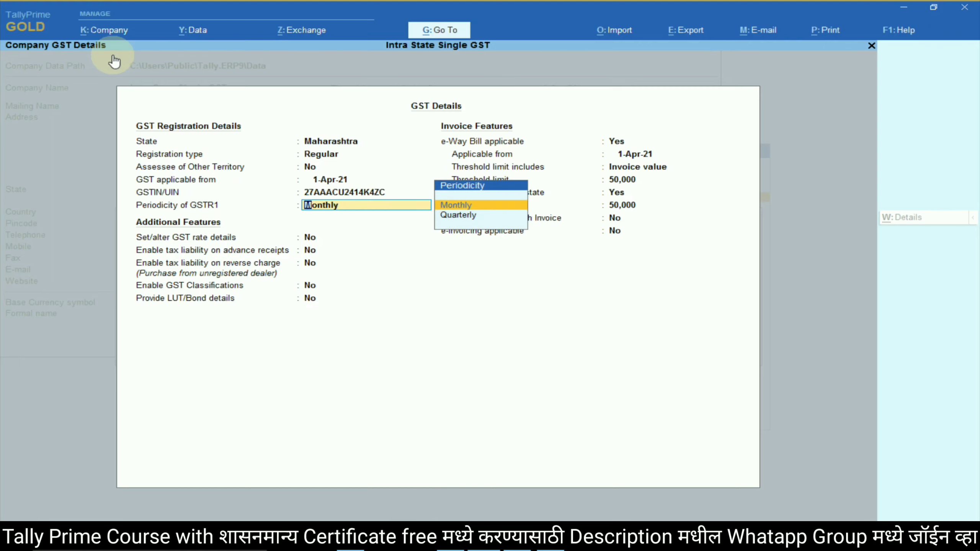
{"action": "key", "text": "Return"}
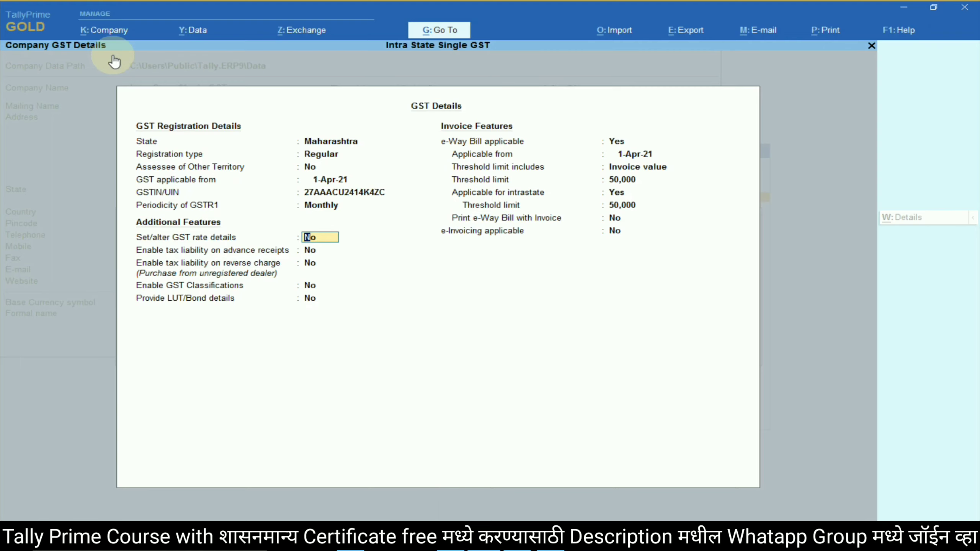
- Enable GST rate details for the company with taxability Taxable and an integrated tax rate of 18%
{"action": "type", "text": "yes"}
{"action": "key", "text": "Return"}
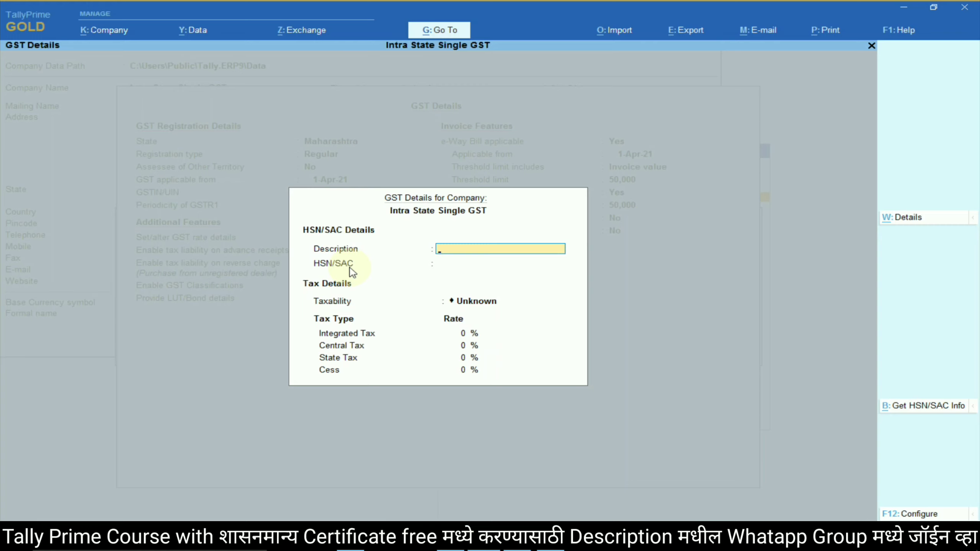
{"action": "key", "text": "Return"}
{"action": "key", "text": "Return"}
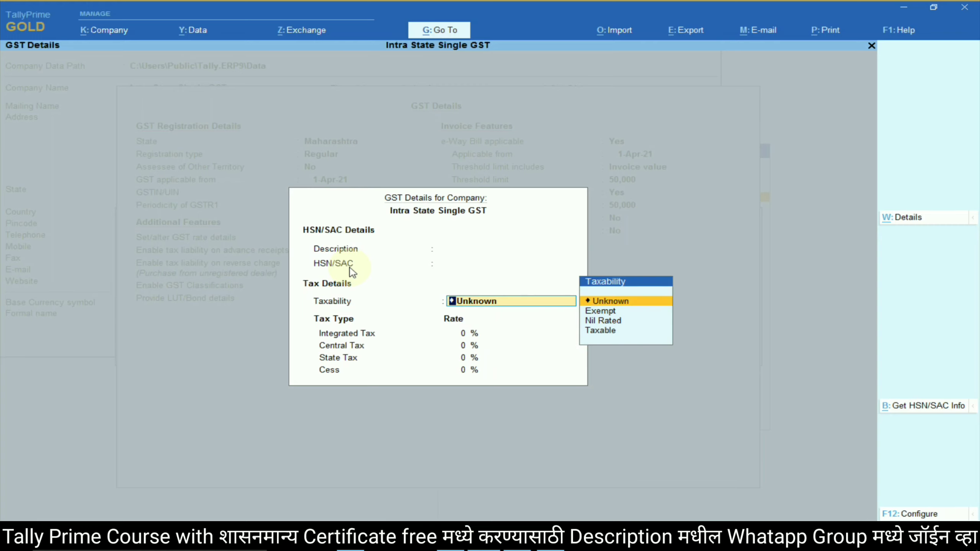
{"action": "key", "text": "Down"}
{"action": "key", "text": "Down"}
{"action": "key", "text": "Down"}
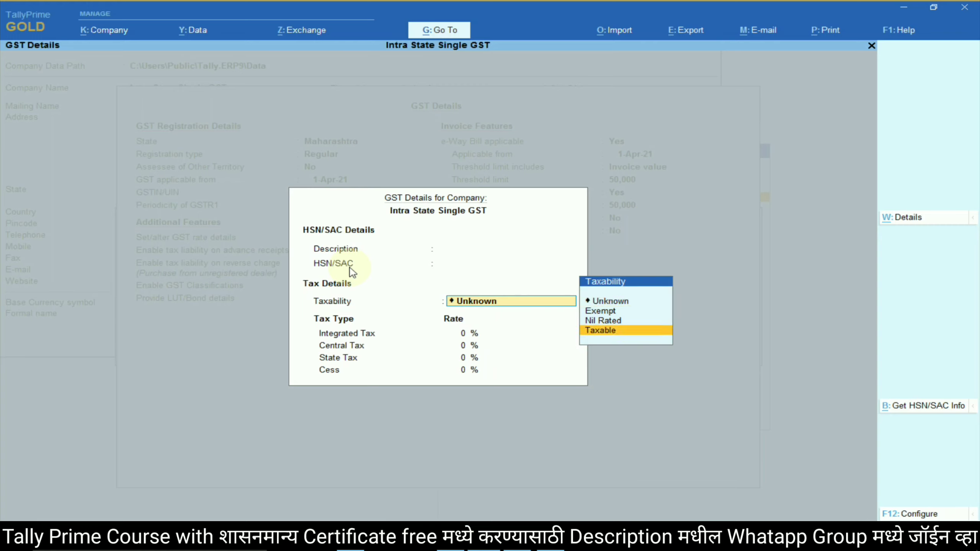
{"action": "key", "text": "Return"}
{"action": "type", "text": "18"}
{"action": "key", "text": "Return"}
{"action": "key", "text": "Return"}
{"action": "key", "text": "Return"}
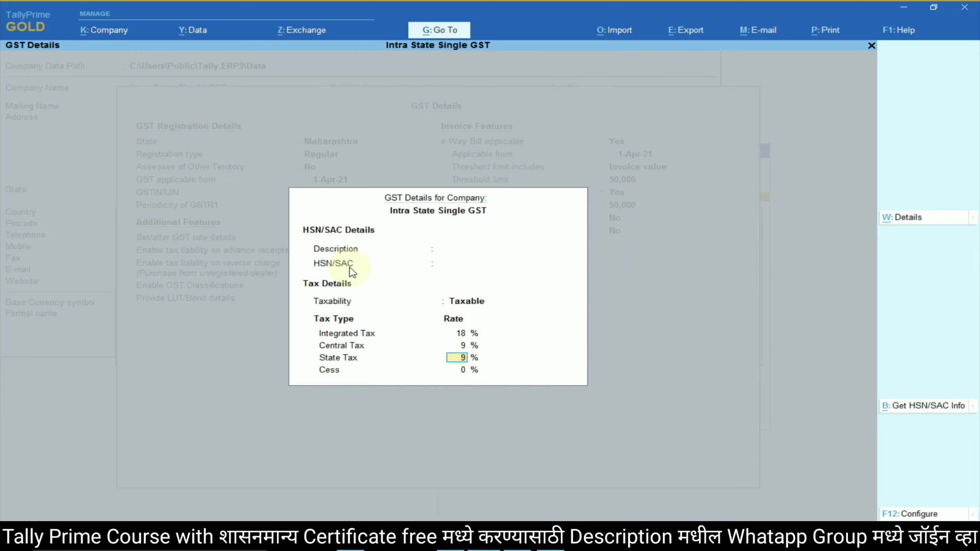
{"action": "key", "text": "Return"}
{"action": "key", "text": "Return"}
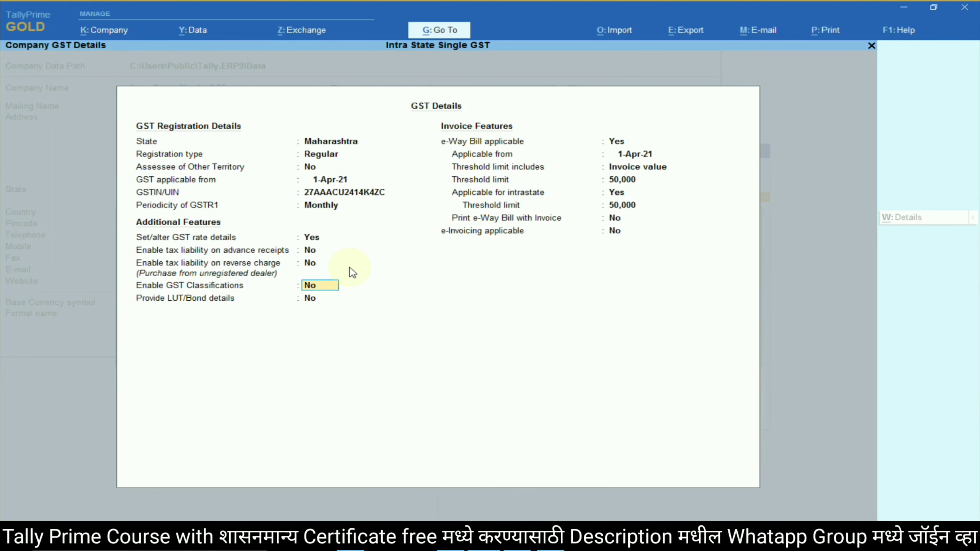
- Keep the remaining additional and e-Way Bill options at their defaults, and save the GST details and company features
{"action": "key", "text": "Return"}
{"action": "key", "text": "Return"}
{"action": "key", "text": "Return"}
{"action": "key", "text": "Return"}
{"action": "key", "text": "Return"}
{"action": "key", "text": "Return"}
{"action": "key", "text": "Return"}
{"action": "key", "text": "Return"}
{"action": "key", "text": "Return"}
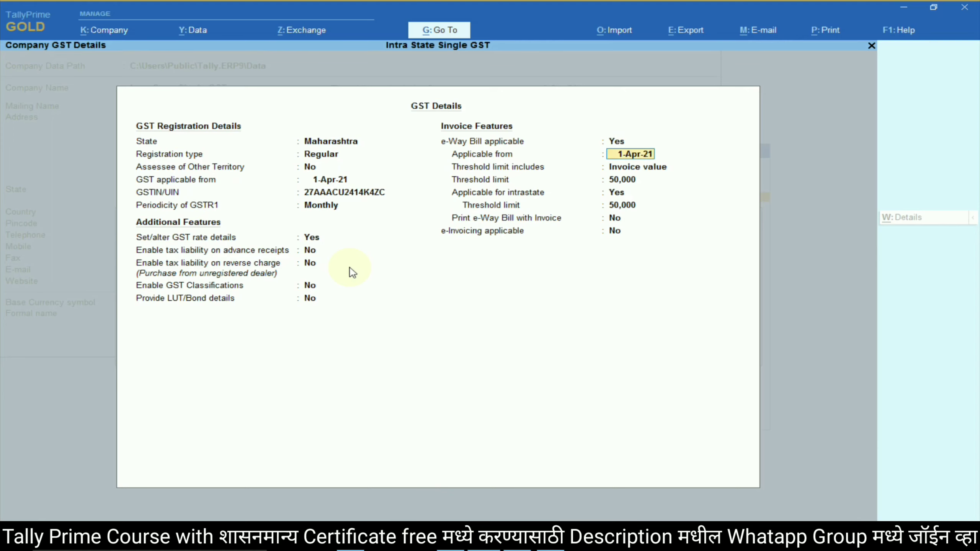
{"action": "key", "text": "Return"}
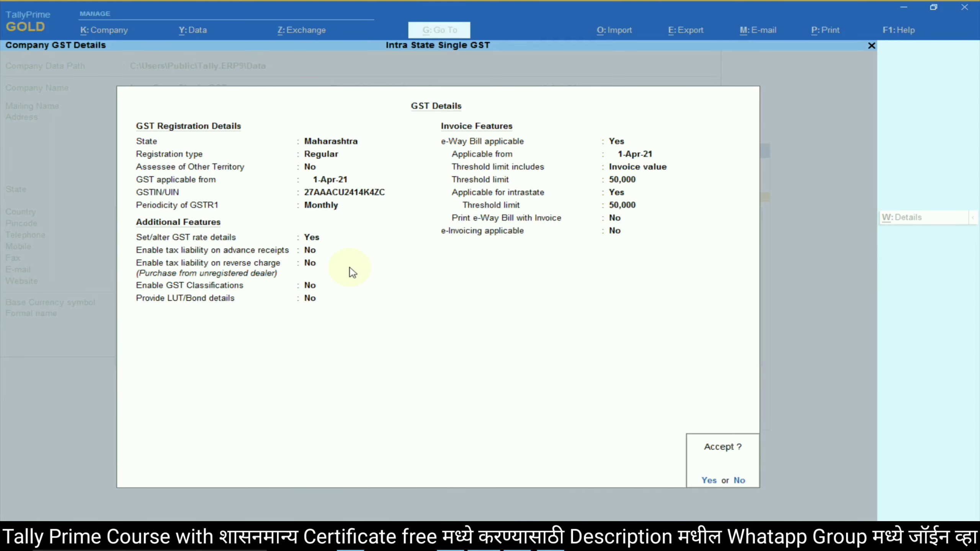
{"action": "key", "text": "Return"}
{"action": "key", "text": "Return"}
{"action": "key", "text": "Return"}
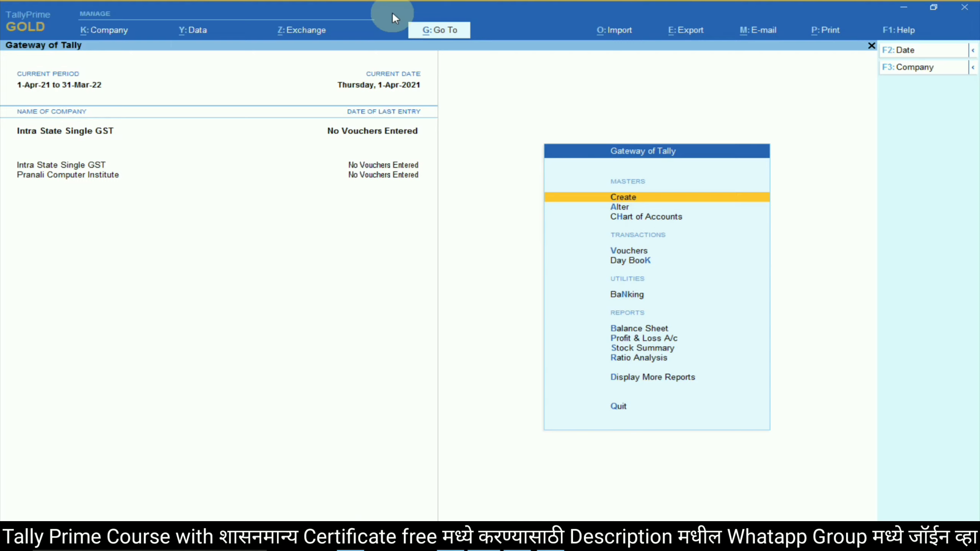
- Shut the Pranali Computer Institute company, keeping Intra State Single GST loaded
{"action": "left_click", "coordinate": [115, 29]}
{"action": "left_click", "coordinate": [112, 95]}
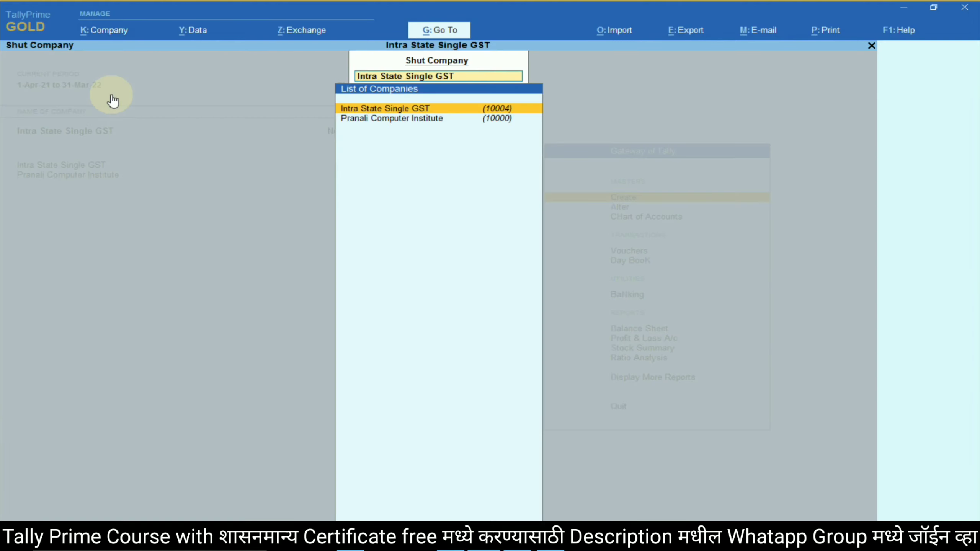
{"action": "left_click", "coordinate": [386, 117]}
{"action": "key", "text": "F2"}
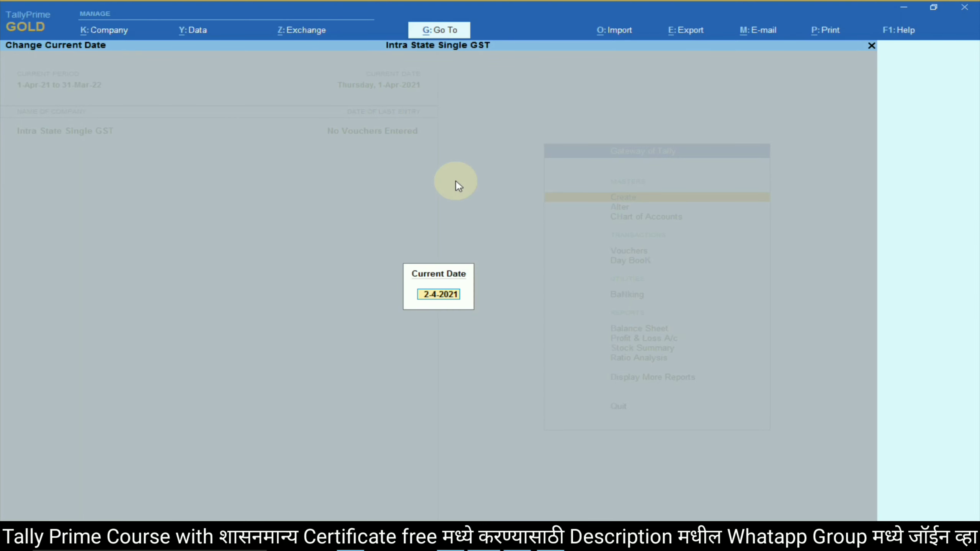
{"action": "key", "text": "Escape"}
{"action": "key", "text": "Escape"}
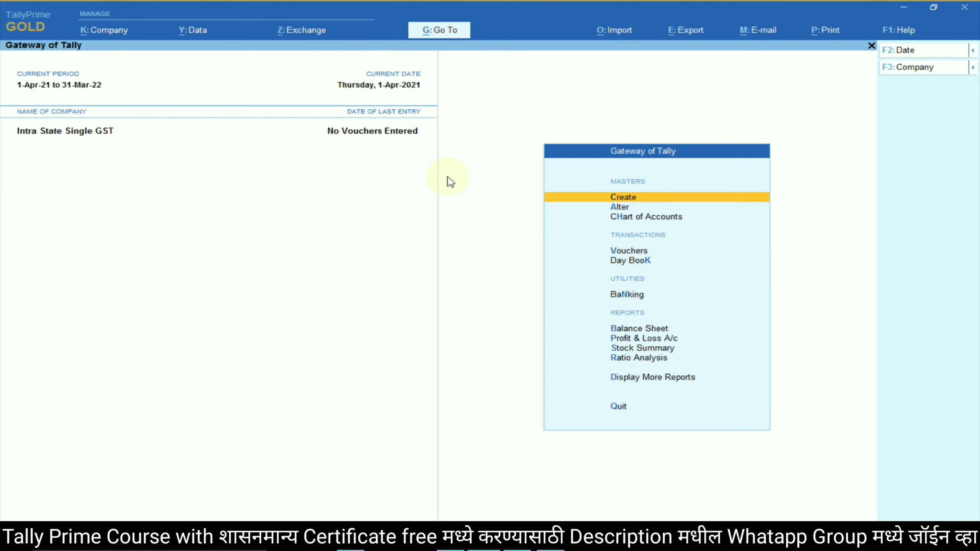
- Check the 01-04-2021 purchase example in the Word notes, return to TallyPrime and open voucher entry
{"action": "key", "text": "alt+Tab"}
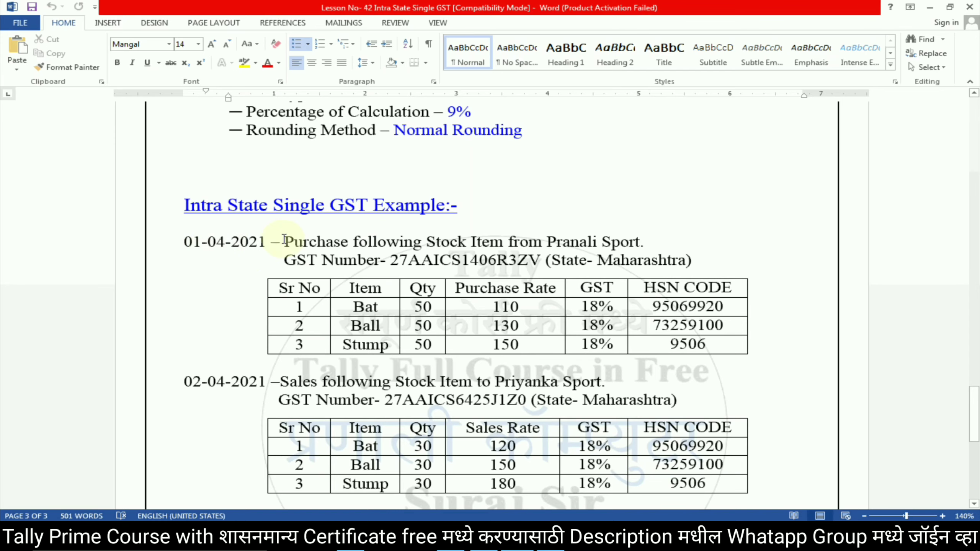
{"action": "key", "text": "alt+Tab"}
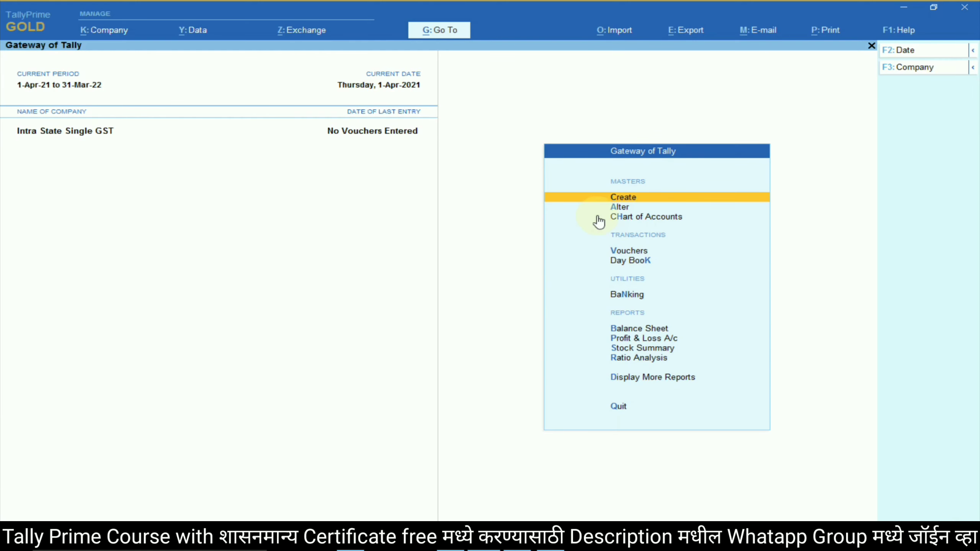
{"action": "key", "text": "alt+Tab"}
{"action": "key", "text": "alt+Tab"}
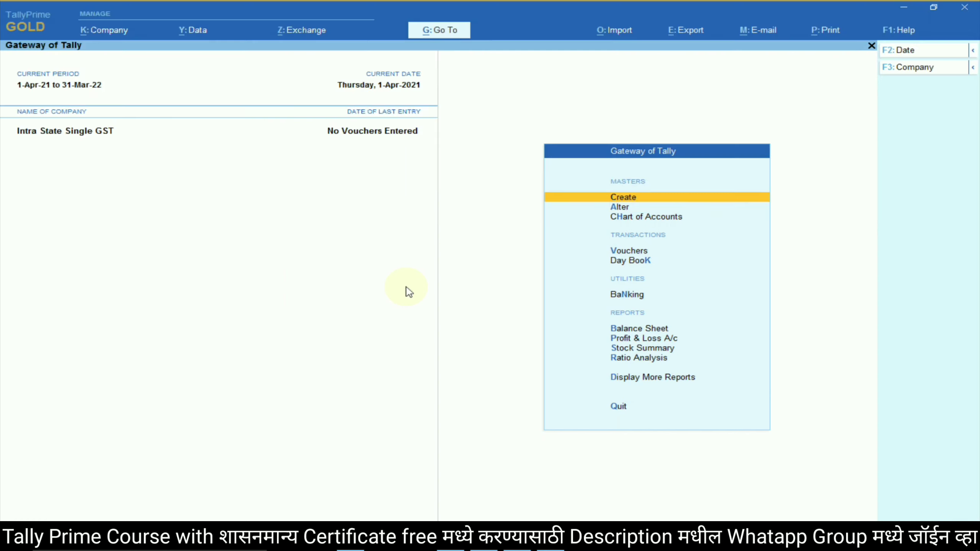
{"action": "left_click", "coordinate": [631, 253]}
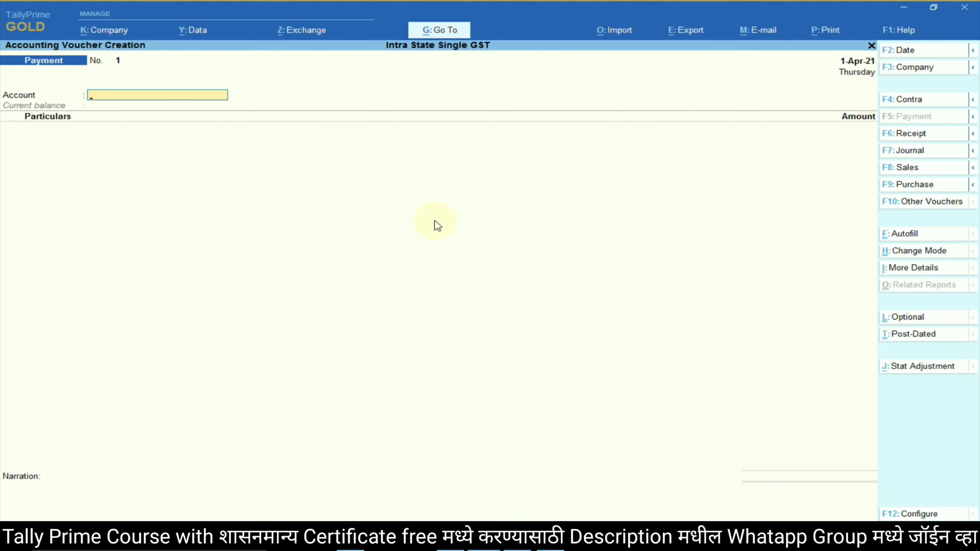
- Open a receipt voucher and change its entry mode to Double Entry
{"action": "left_click", "coordinate": [919, 135]}
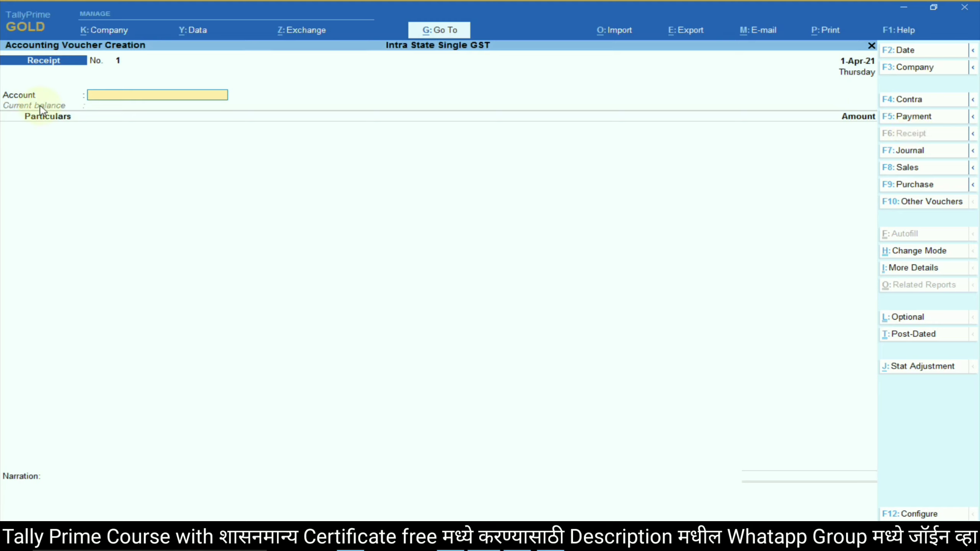
{"action": "left_click", "coordinate": [924, 254]}
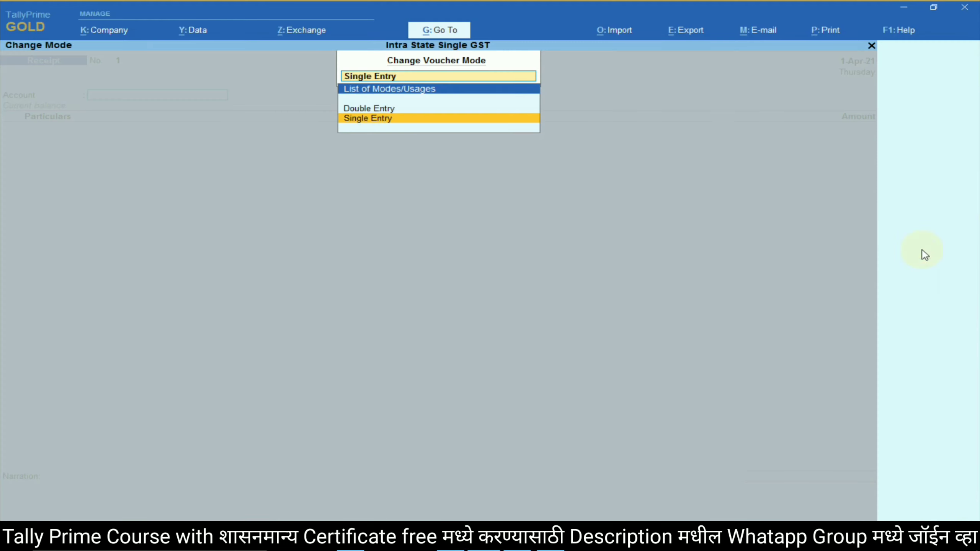
{"action": "left_click", "coordinate": [362, 108]}
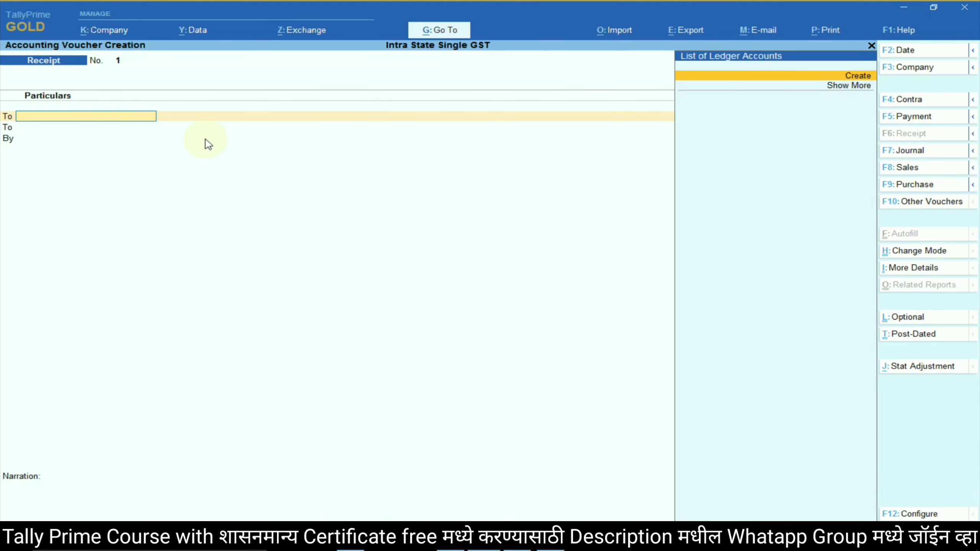
- Configure voucher entry to use Cr/Dr instead of To/By, and save the configuration
{"action": "key", "text": "F12"}
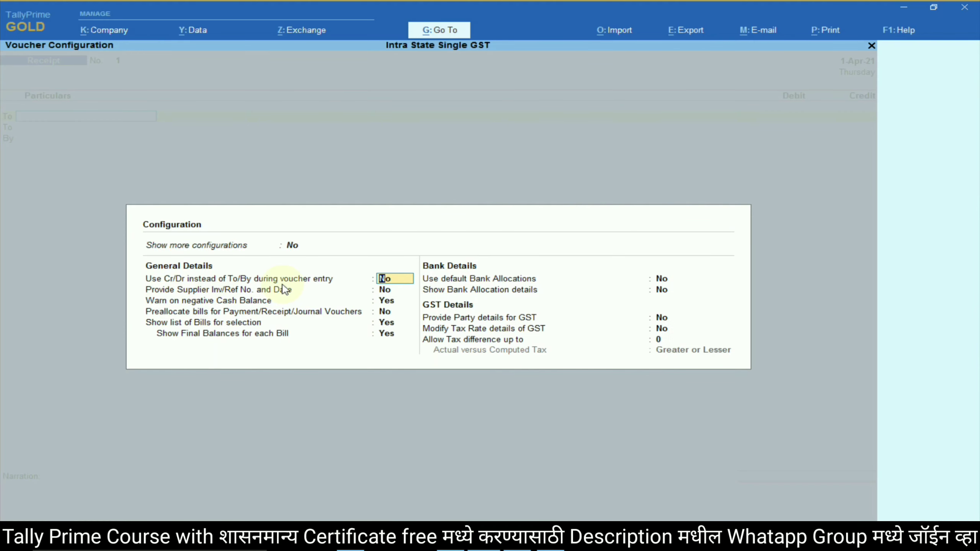
{"action": "type", "text": "yes"}
{"action": "key", "text": "Return"}
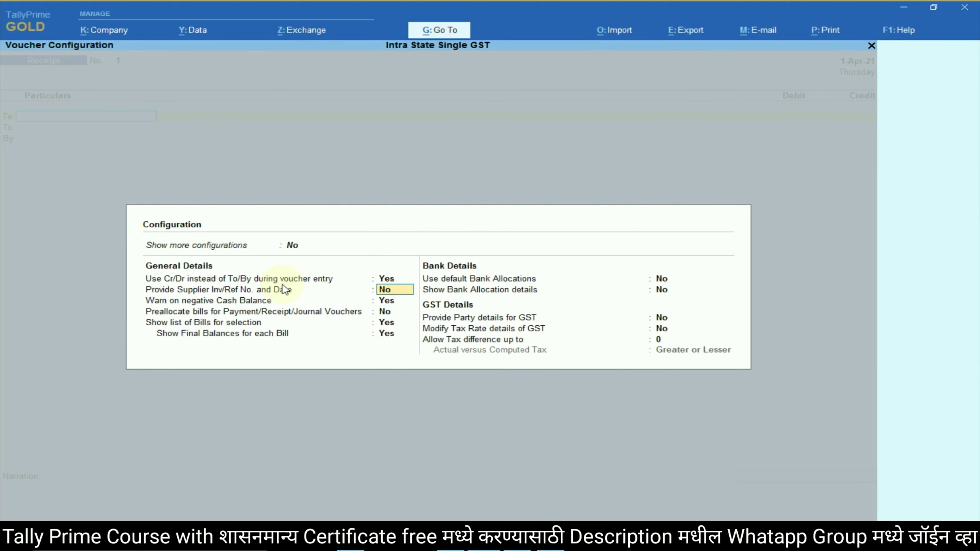
{"action": "key", "text": "ctrl+a"}
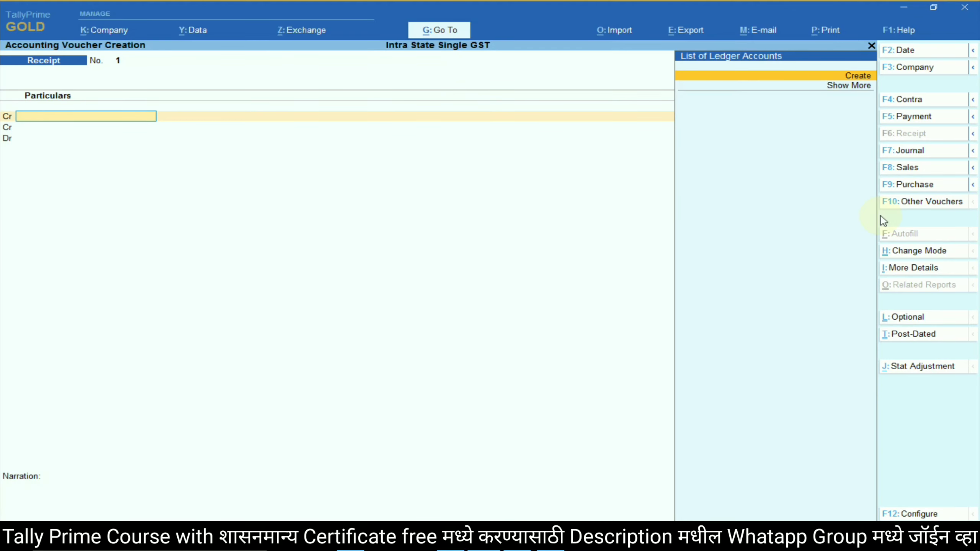
- Open a purchase voucher, copy the supplier name Pranali Sport from the Word notes, and return to TallyPrime
{"action": "left_click", "coordinate": [914, 186]}
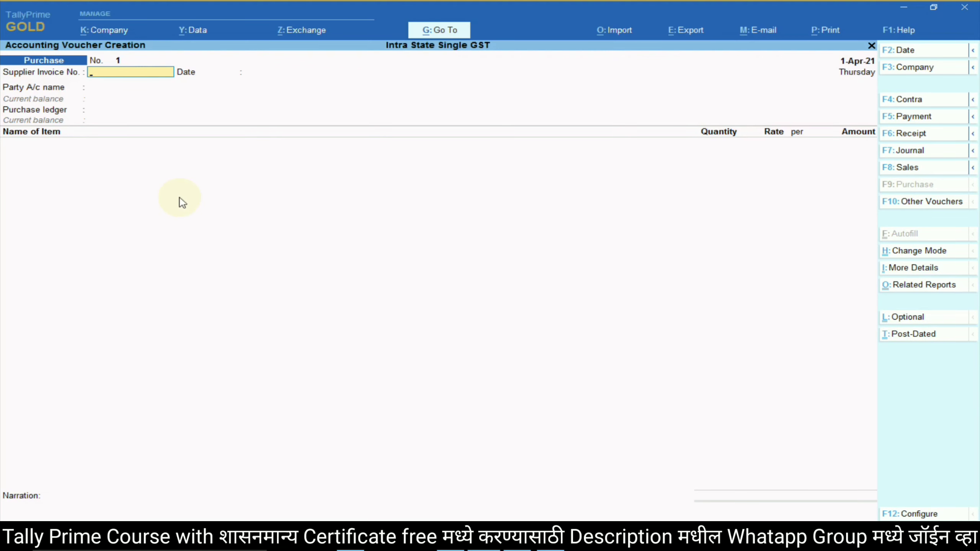
{"action": "key", "text": "alt+Tab"}
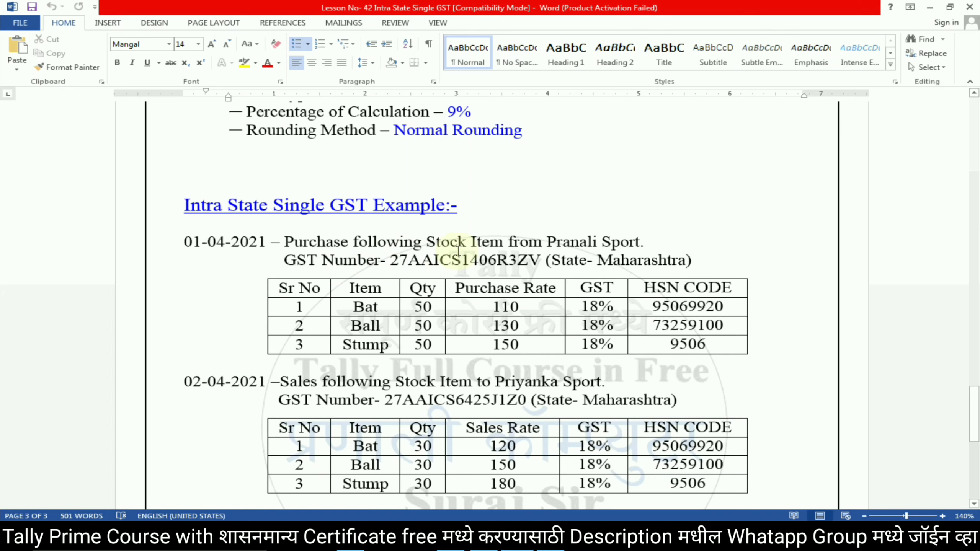
{"action": "left_click_drag", "start_coordinate": [546, 243], "coordinate": [622, 240]}
{"action": "key", "text": "ctrl+c"}
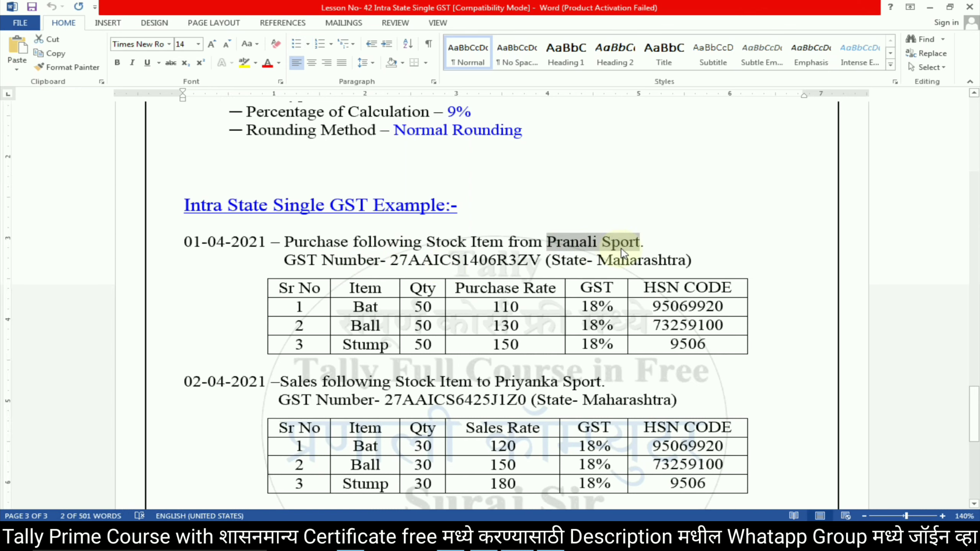
{"action": "key", "text": "alt+Tab"}
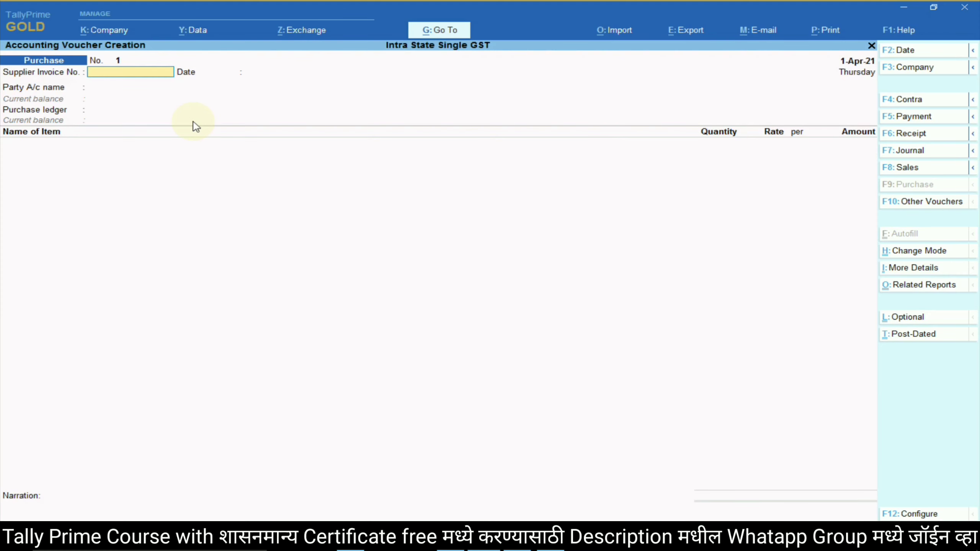
- Leave the supplier invoice number blank and start a party ledger named Pranali Sport under Sundry Creditors
{"action": "key", "text": "Return"}
{"action": "key", "text": "Return"}
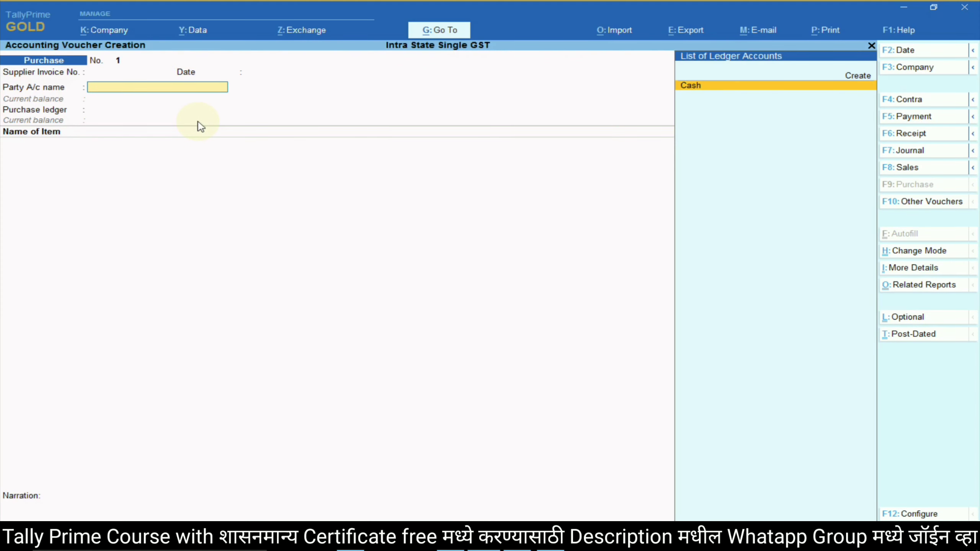
{"action": "key", "text": "Up"}
{"action": "key", "text": "Return"}
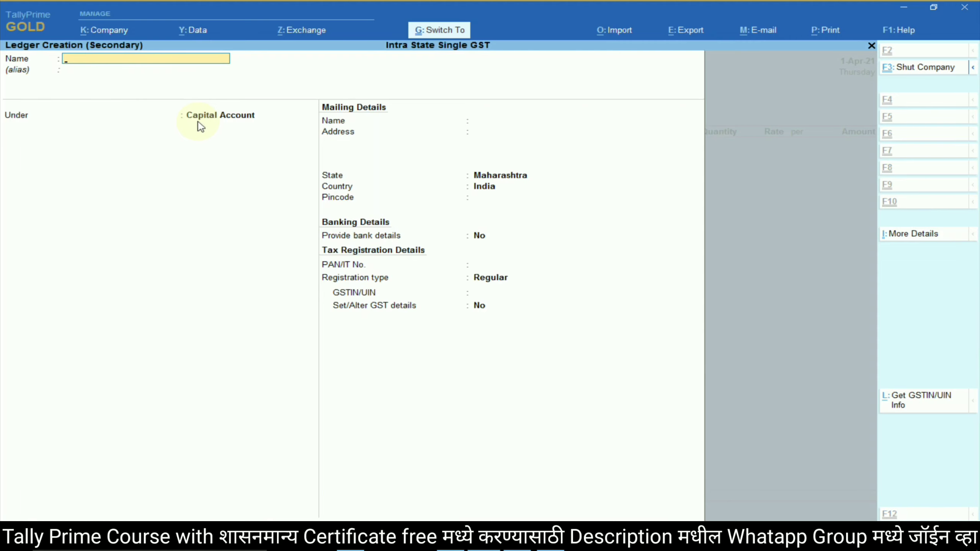
{"action": "key", "text": "ctrl+v"}
{"action": "key", "text": "Return"}
{"action": "key", "text": "Return"}
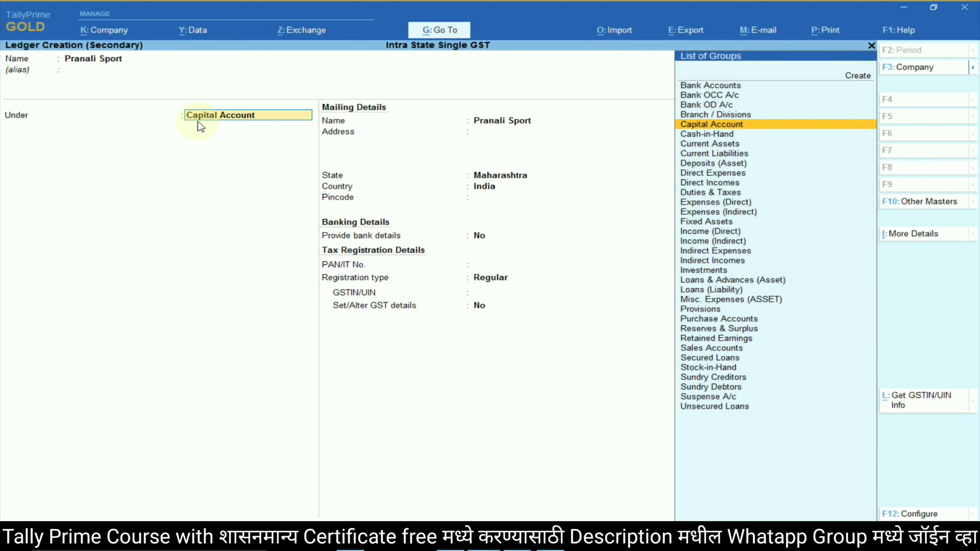
{"action": "type", "text": "sund"}
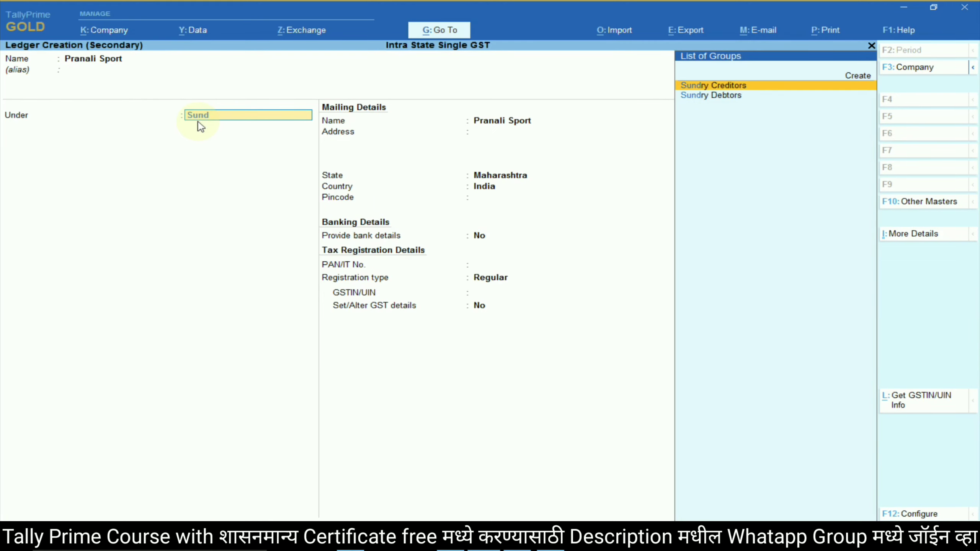
{"action": "key", "text": "Return"}
{"action": "key", "text": "Return"}
{"action": "key", "text": "Return"}
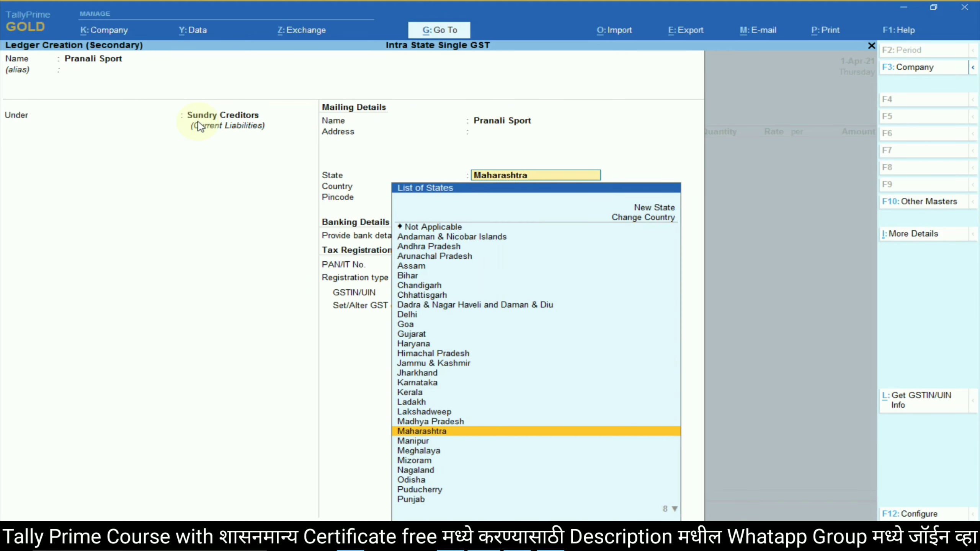
- Check the supplier's state in the Word notes, then keep Maharashtra, a blank pincode and no bank details in the TallyPrime ledger
{"action": "key", "text": "alt+Tab"}
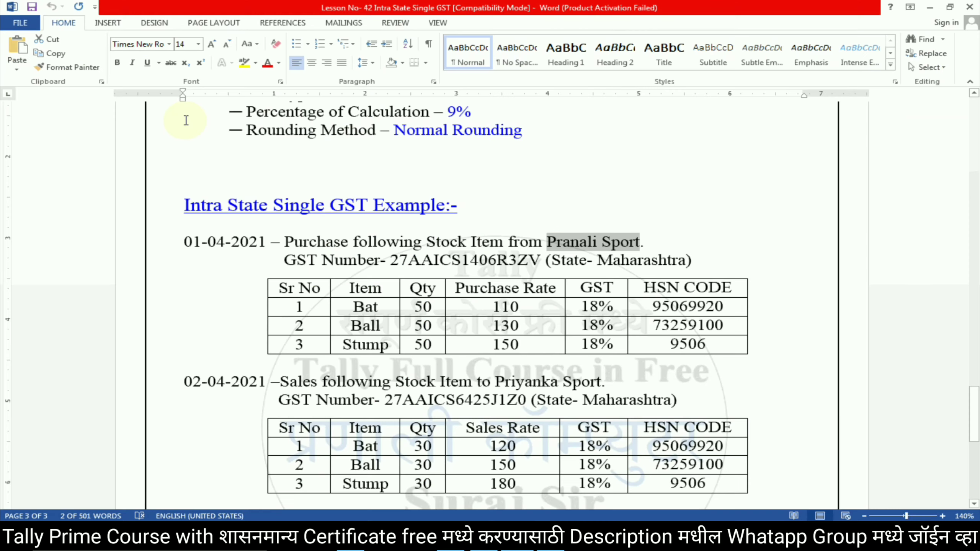
{"action": "left_click", "coordinate": [604, 259]}
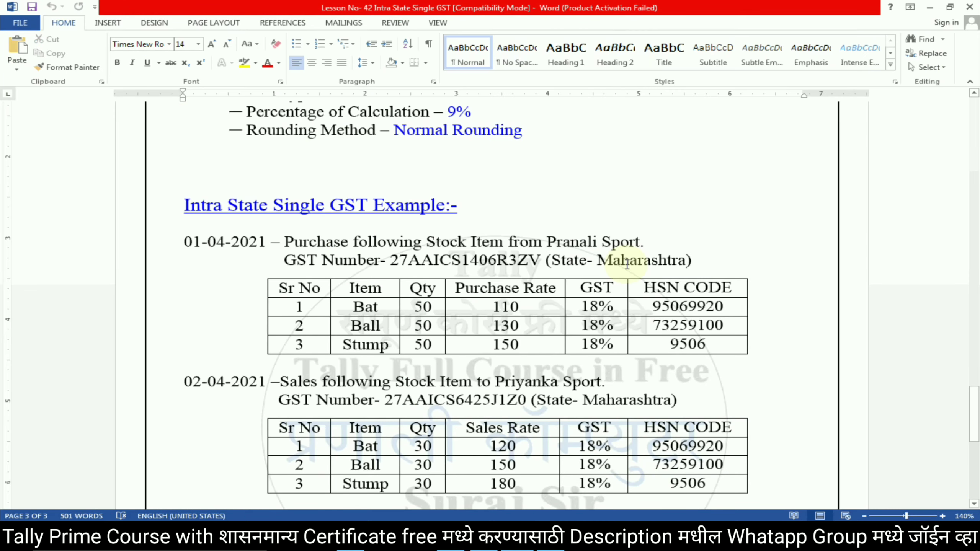
{"action": "key", "text": "alt+Tab"}
{"action": "key", "text": "Return"}
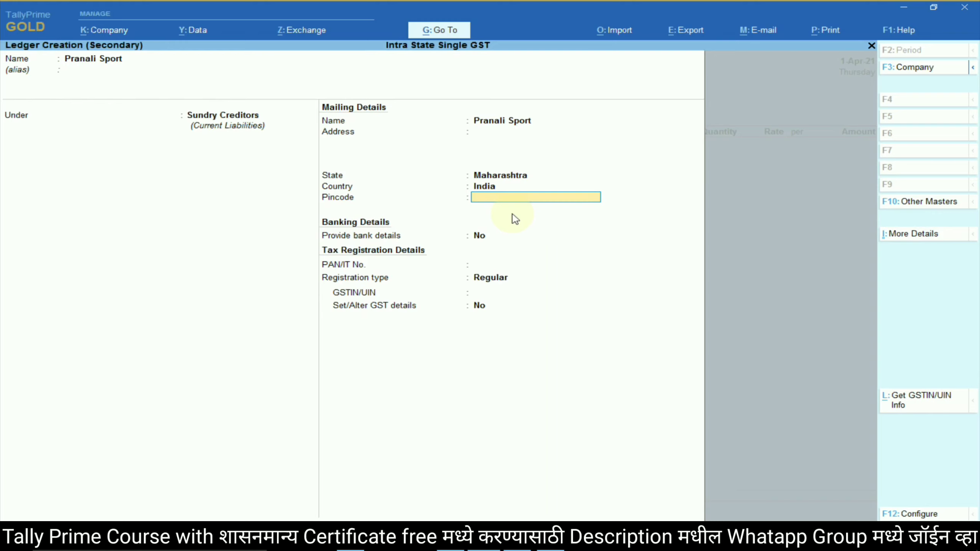
{"action": "key", "text": "Return"}
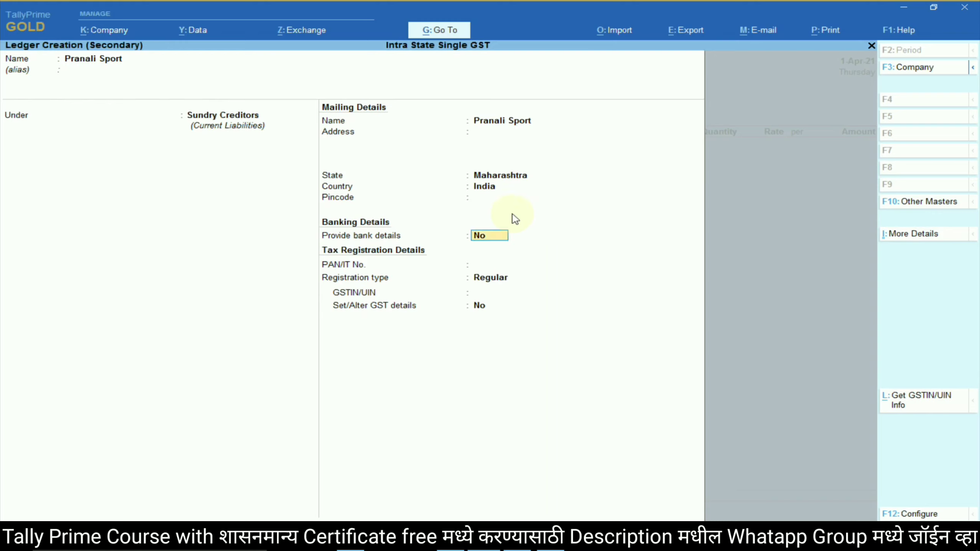
{"action": "key", "text": "Return"}
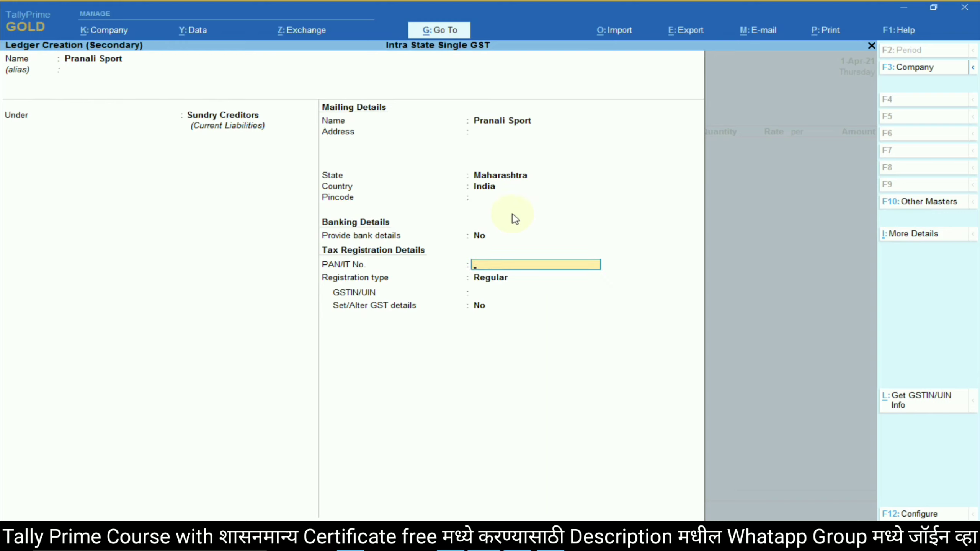
- Identify the PAN portion of the supplier's GST number in the Word notes and enter it as the ledger's PAN/IT number
{"action": "key", "text": "alt+Tab"}
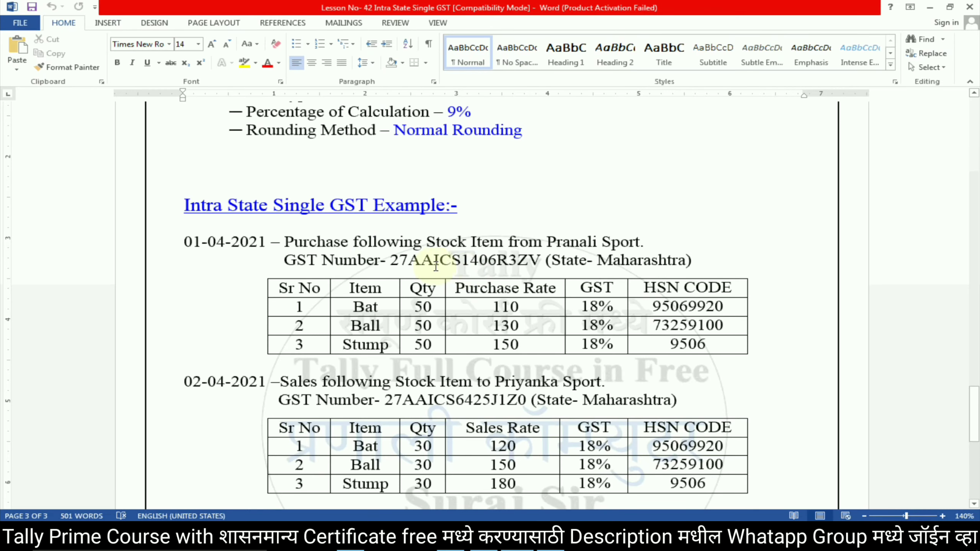
{"action": "left_click_drag", "start_coordinate": [413, 260], "coordinate": [463, 260]}
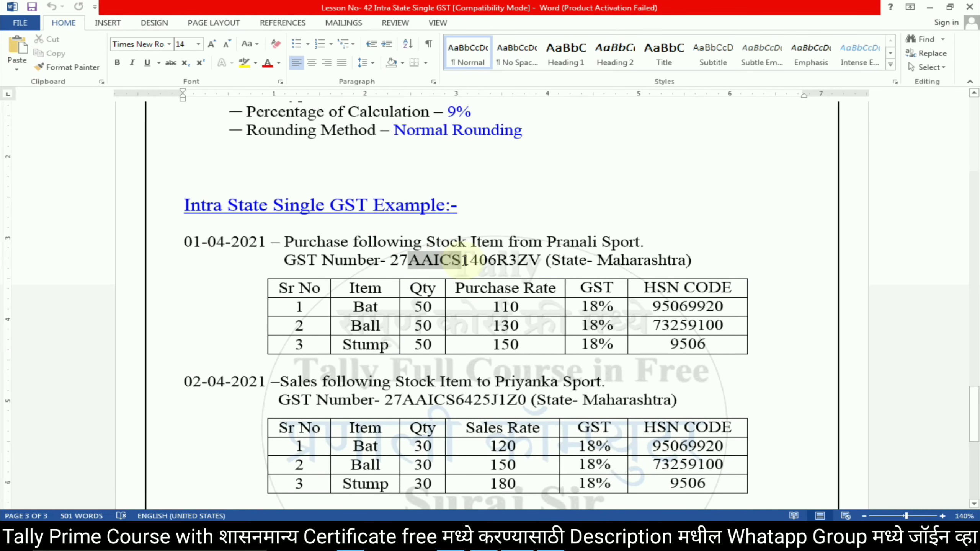
{"action": "left_click_drag", "start_coordinate": [465, 261], "coordinate": [507, 264]}
{"action": "key", "text": "alt+Tab"}
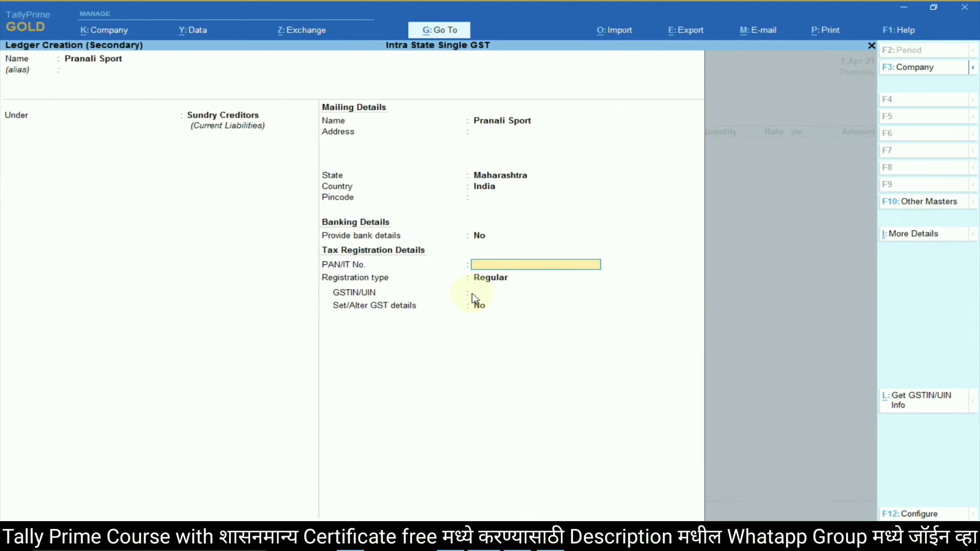
{"action": "key", "text": "ctrl+alt+v"}
{"action": "key", "text": "Return"}
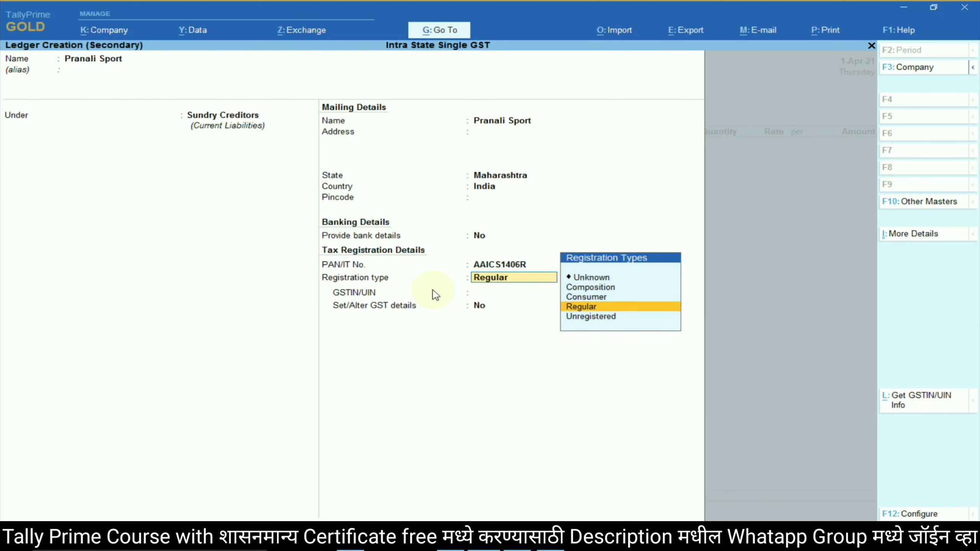
- Keep the registration type Regular and copy the supplier's GST number from the Word notes into the ledger's GSTIN/UIN
{"action": "key", "text": "Return"}
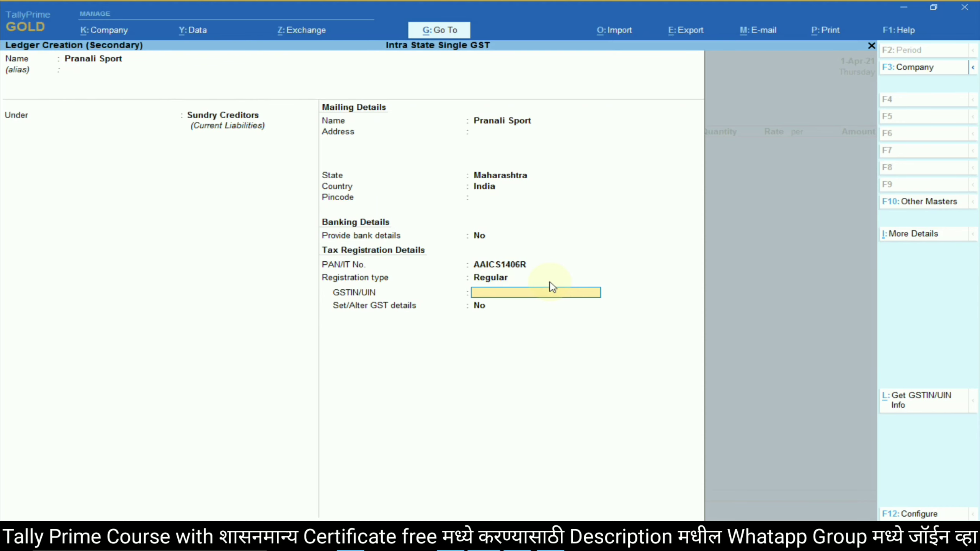
{"action": "key", "text": "alt+Tab"}
{"action": "left_click_drag", "start_coordinate": [390, 259], "coordinate": [540, 261]}
{"action": "key", "text": "ctrl+c"}
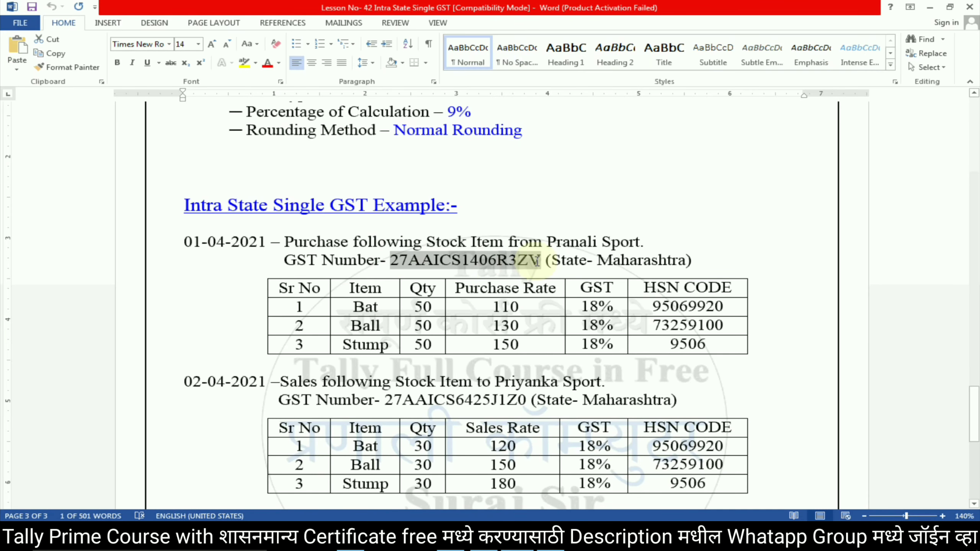
{"action": "key", "text": "alt+Tab"}
{"action": "key", "text": "ctrl+v"}
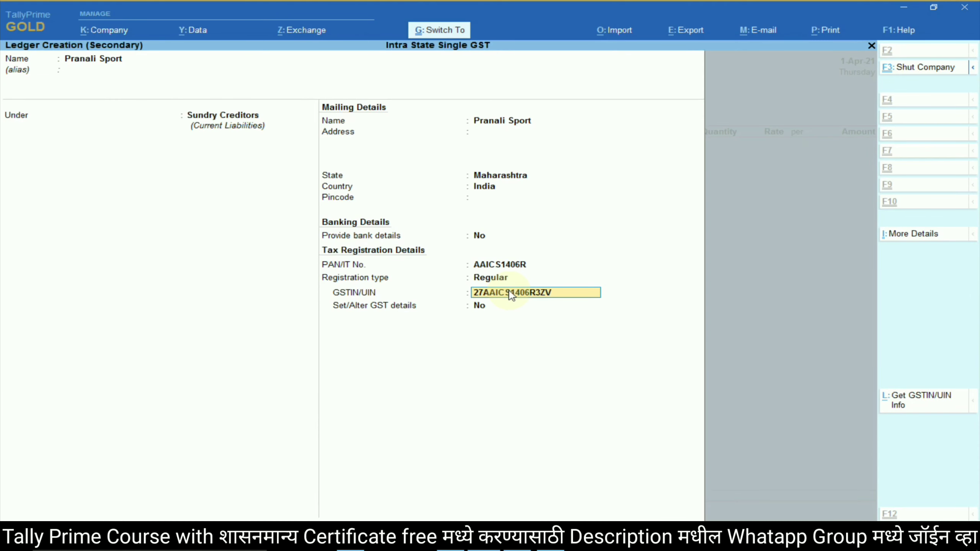
{"action": "key", "text": "Return"}
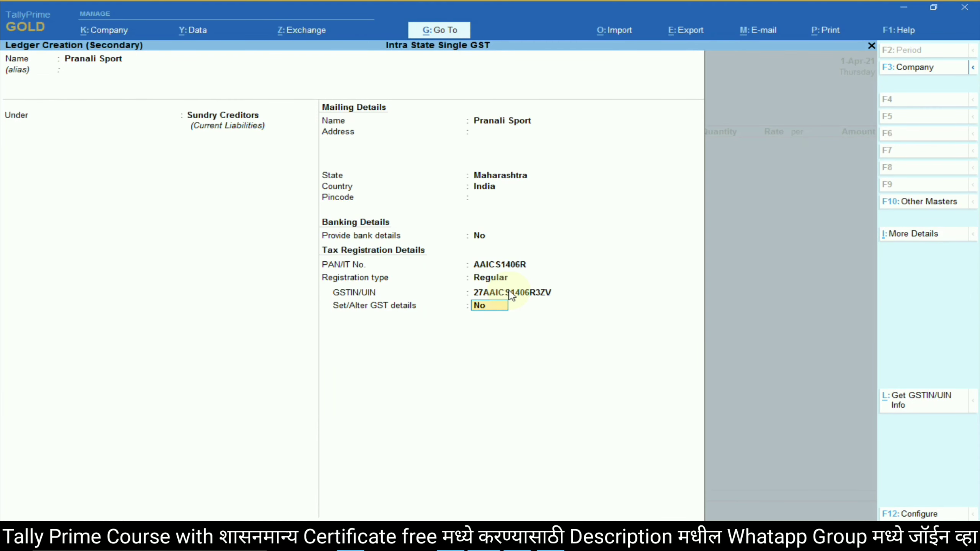
- Enable Set/Alter GST details for Pranali Sport, keep Regular registration, party type Not Applicable and the other defaults, and save the ledger
{"action": "type", "text": "yes"}
{"action": "key", "text": "Return"}
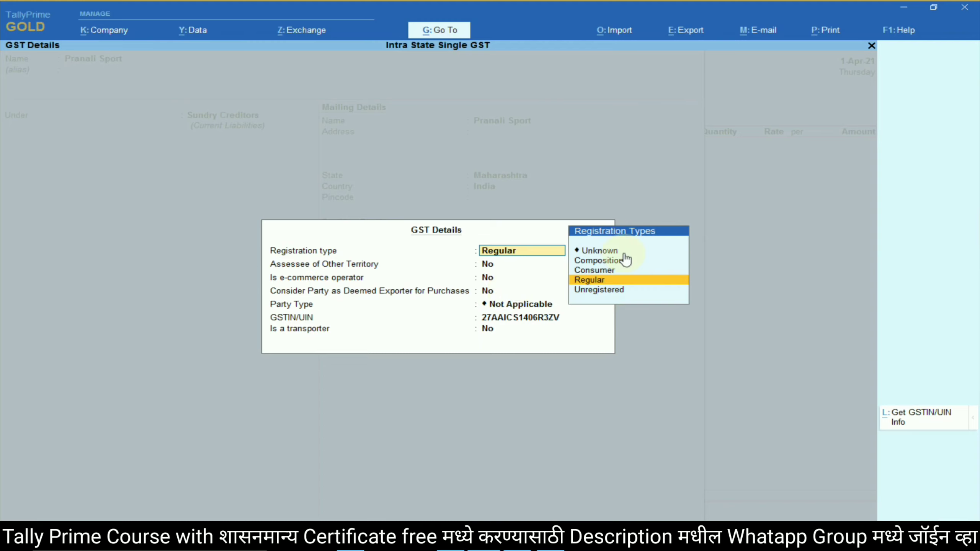
{"action": "key", "text": "Return"}
{"action": "key", "text": "Return"}
{"action": "key", "text": "Return"}
{"action": "key", "text": "Return"}
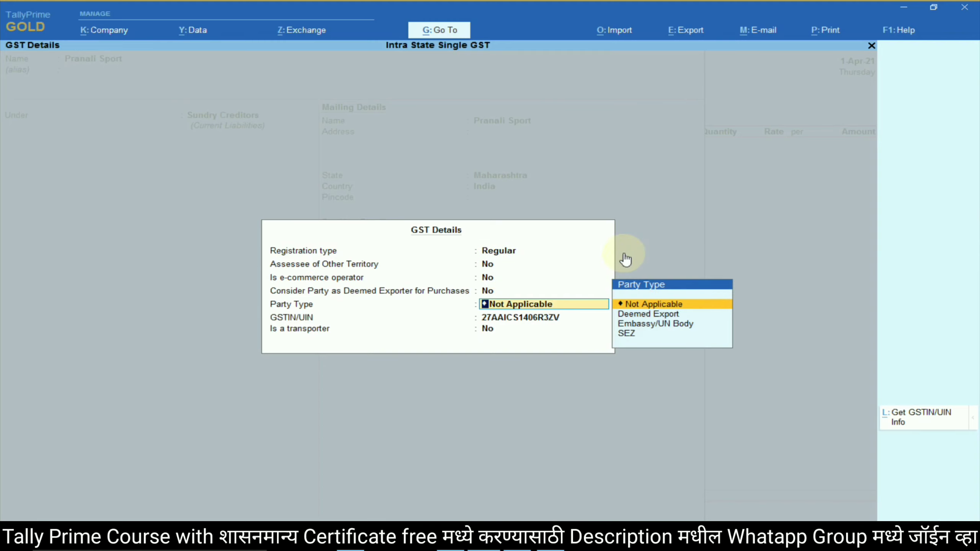
{"action": "key", "text": "Return"}
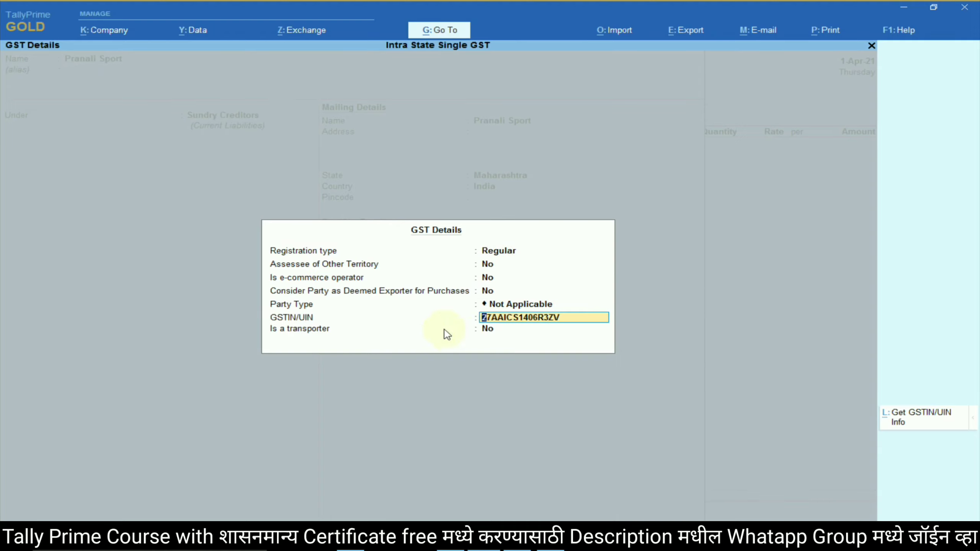
{"action": "key", "text": "Return"}
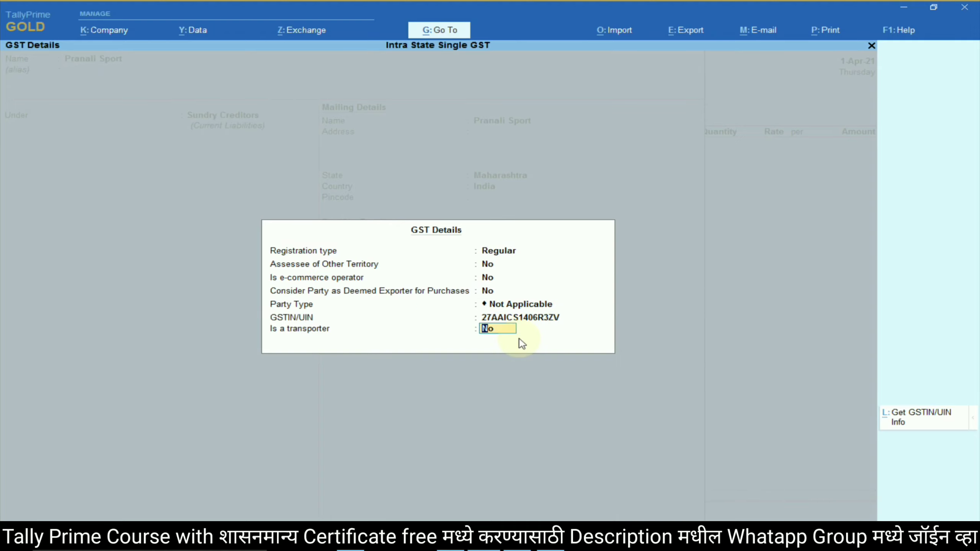
{"action": "key", "text": "Return"}
{"action": "key", "text": "Return"}
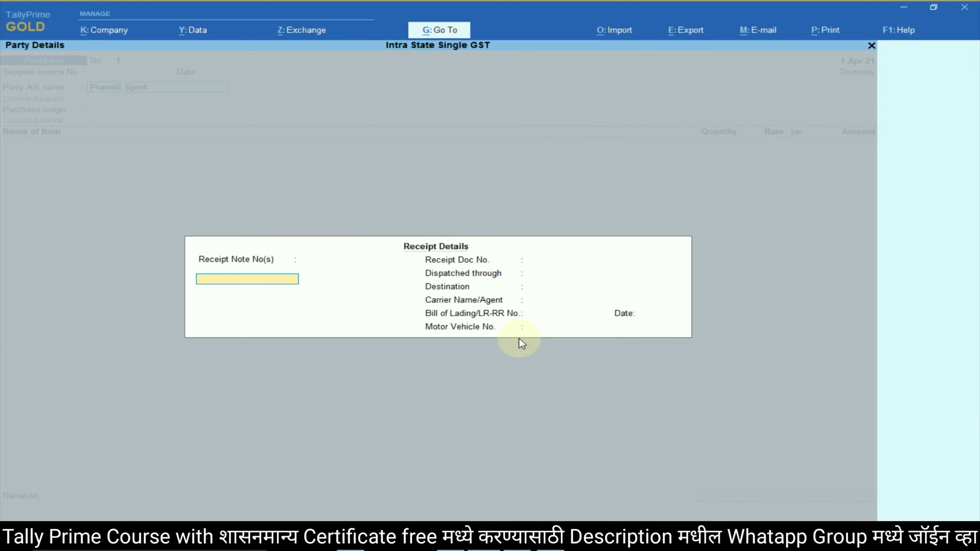
- Leave all receipt details blank and accept the default party details for Pranali Sport in the purchase voucher
{"action": "key", "text": "Return"}
{"action": "key", "text": "Return"}
{"action": "key", "text": "Return"}
{"action": "key", "text": "Return"}
{"action": "key", "text": "Return"}
{"action": "key", "text": "Return"}
{"action": "key", "text": "Return"}
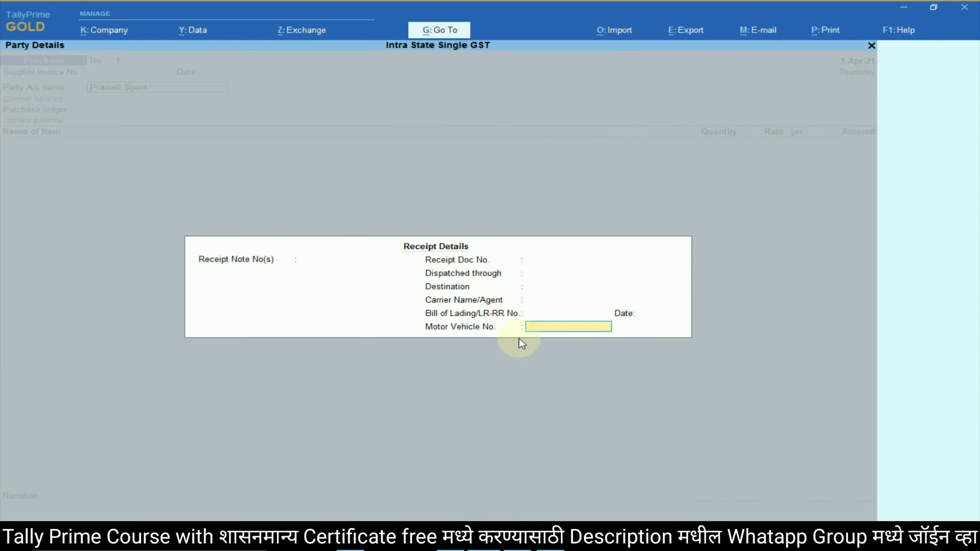
{"action": "key", "text": "Return"}
{"action": "key", "text": "Return"}
{"action": "key", "text": "Return"}
{"action": "key", "text": "Return"}
{"action": "key", "text": "Return"}
{"action": "key", "text": "Return"}
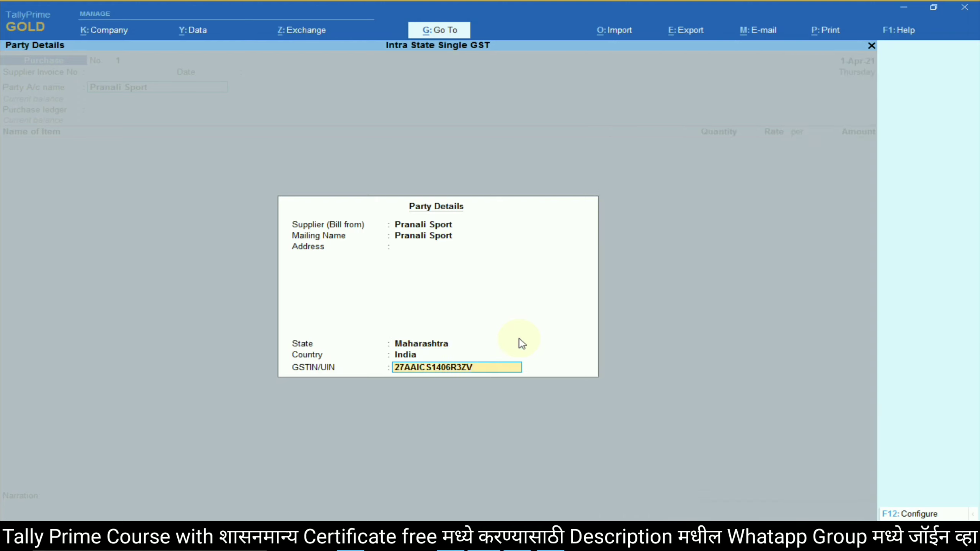
{"action": "key", "text": "Return"}
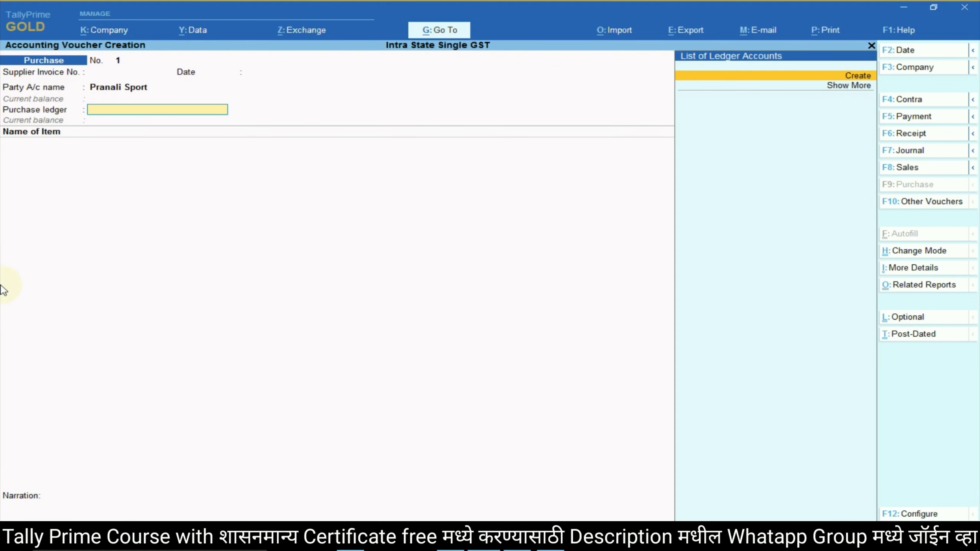
- Switch to the Word notes, find the Purchase Ledger section and copy the ledger name Intra State Purchase @ 18 %
{"action": "key", "text": "alt+Tab"}
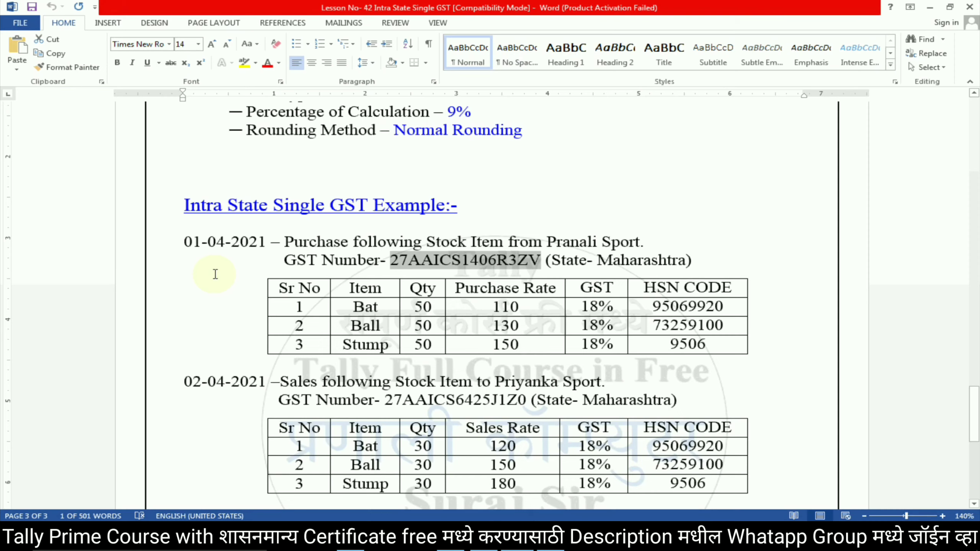
{"action": "scroll", "coordinate": [518, 318], "scroll_direction": "up", "scroll_amount": 5}
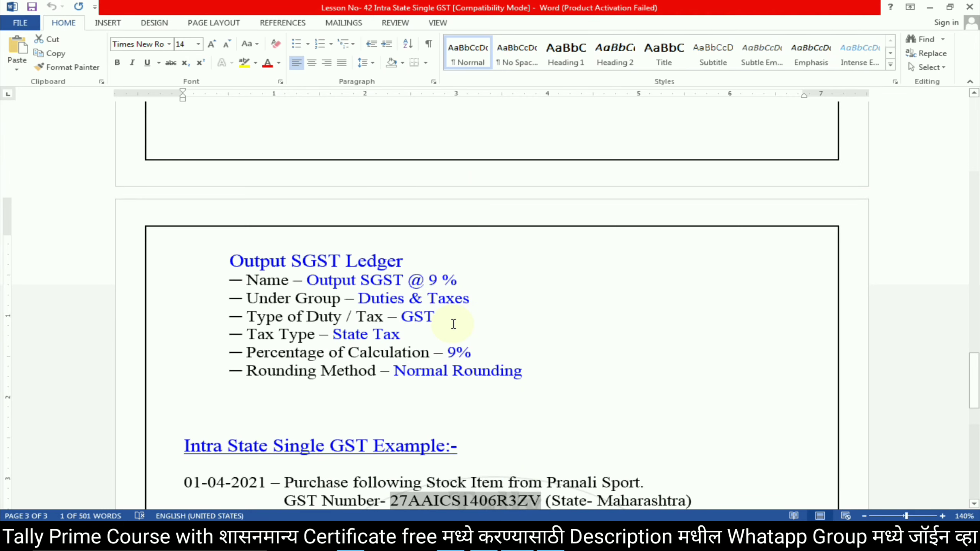
{"action": "scroll", "coordinate": [453, 321], "scroll_direction": "down", "scroll_amount": 4}
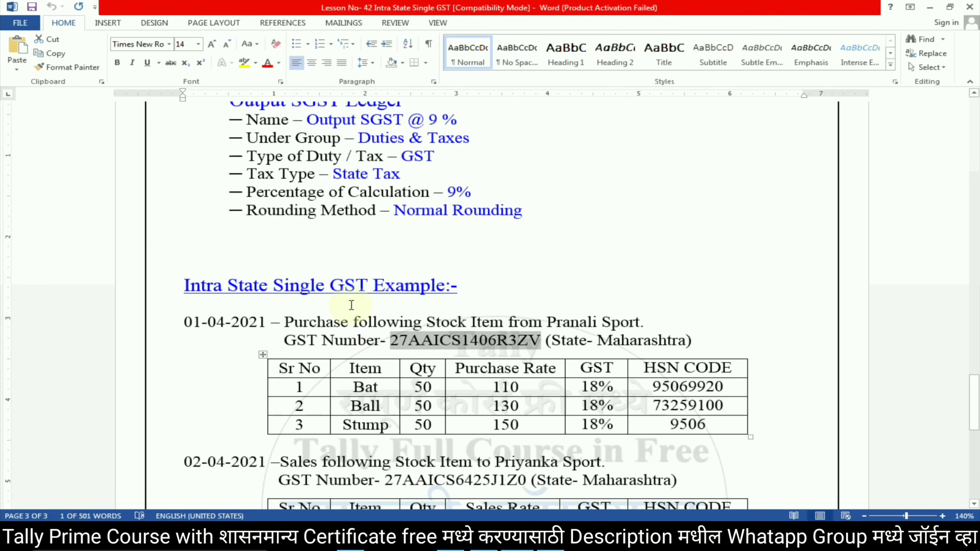
{"action": "left_click", "coordinate": [370, 331]}
{"action": "scroll", "coordinate": [375, 329], "scroll_direction": "up", "scroll_amount": 5}
{"action": "scroll", "coordinate": [374, 329], "scroll_direction": "up", "scroll_amount": 20}
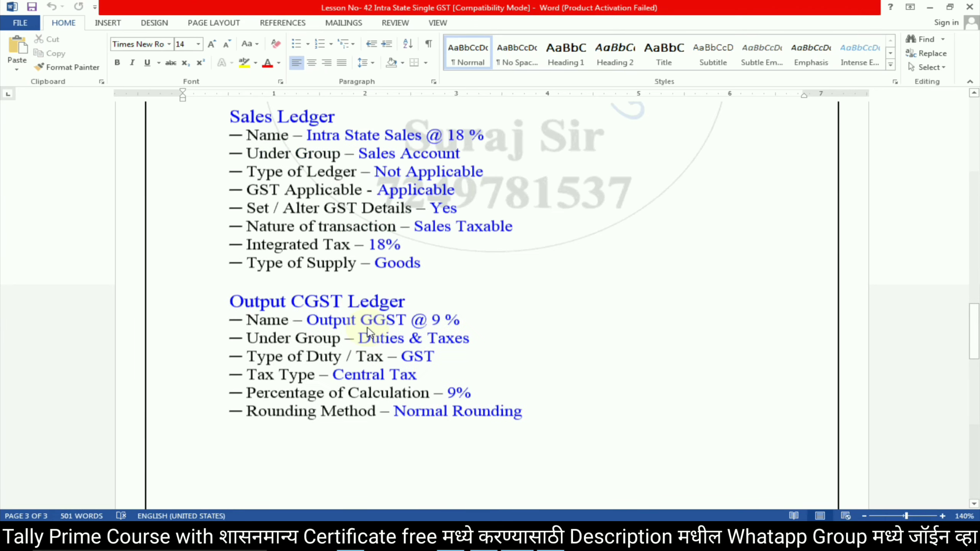
{"action": "scroll", "coordinate": [369, 328], "scroll_direction": "up", "scroll_amount": 15}
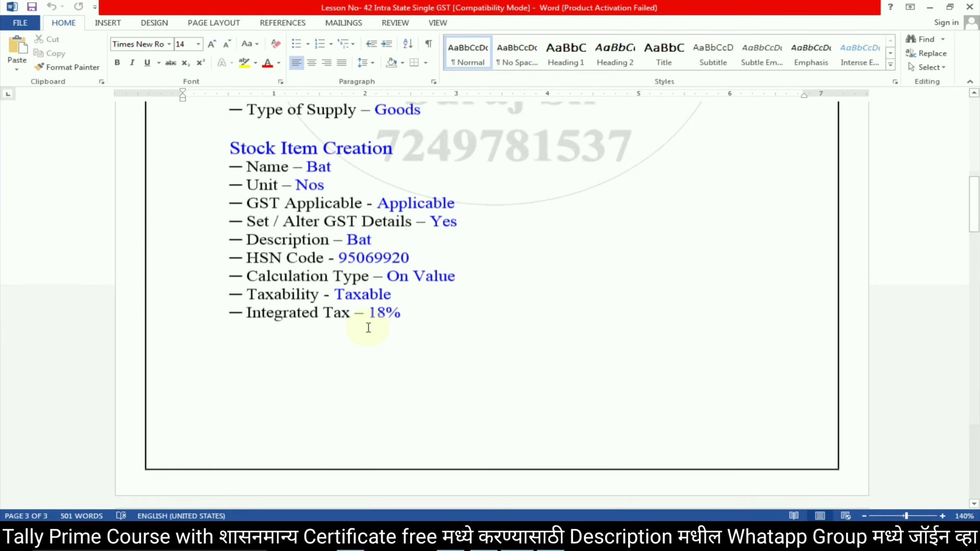
{"action": "scroll", "coordinate": [342, 340], "scroll_direction": "down", "scroll_amount": 4}
{"action": "scroll", "coordinate": [342, 340], "scroll_direction": "down", "scroll_amount": 1}
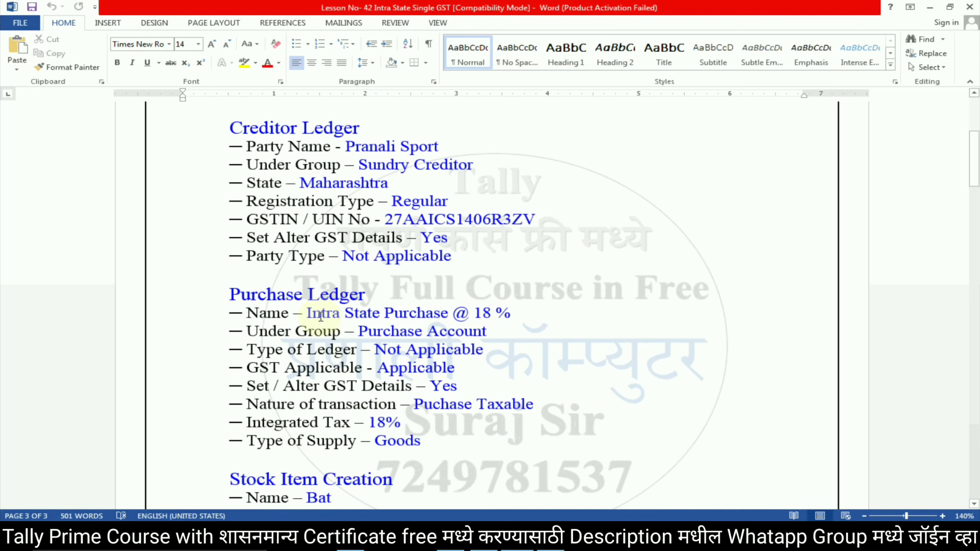
{"action": "left_click_drag", "start_coordinate": [307, 313], "coordinate": [505, 315]}
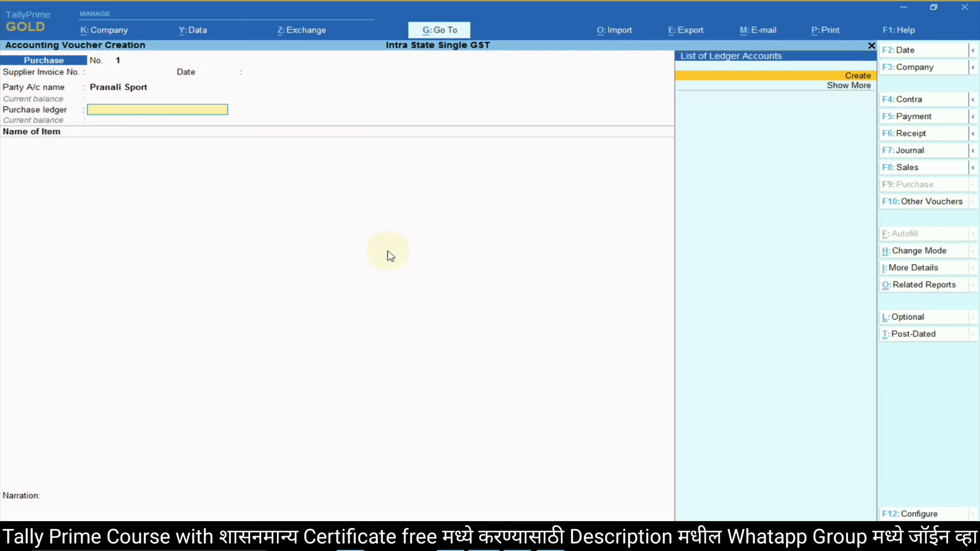
- In TallyPrime, create the ledger Intra State Purchase @ 18 % under Purchase Accounts with ledger type Not Applicable
{"action": "key", "text": "alt+Tab"}
{"action": "left_click", "coordinate": [856, 74]}
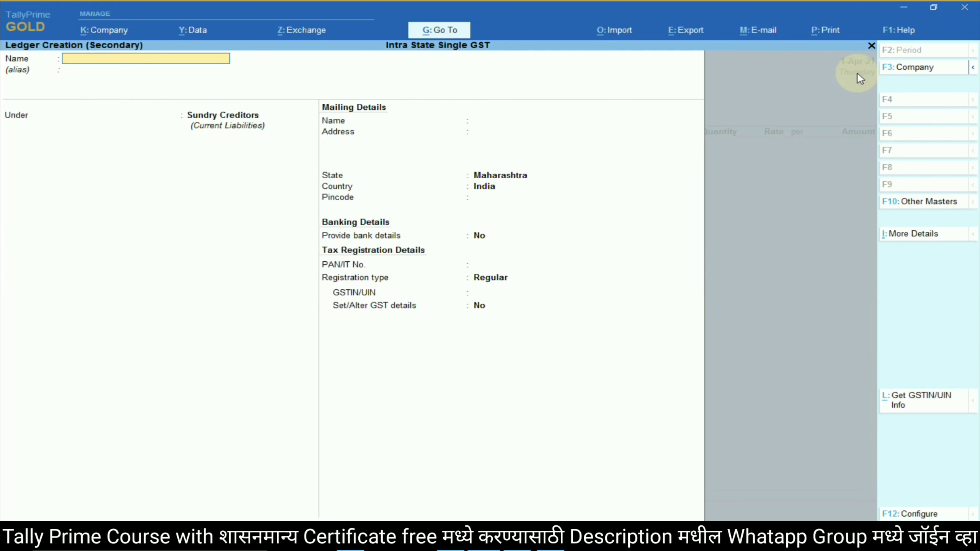
{"action": "key", "text": "ctrl+alt+v"}
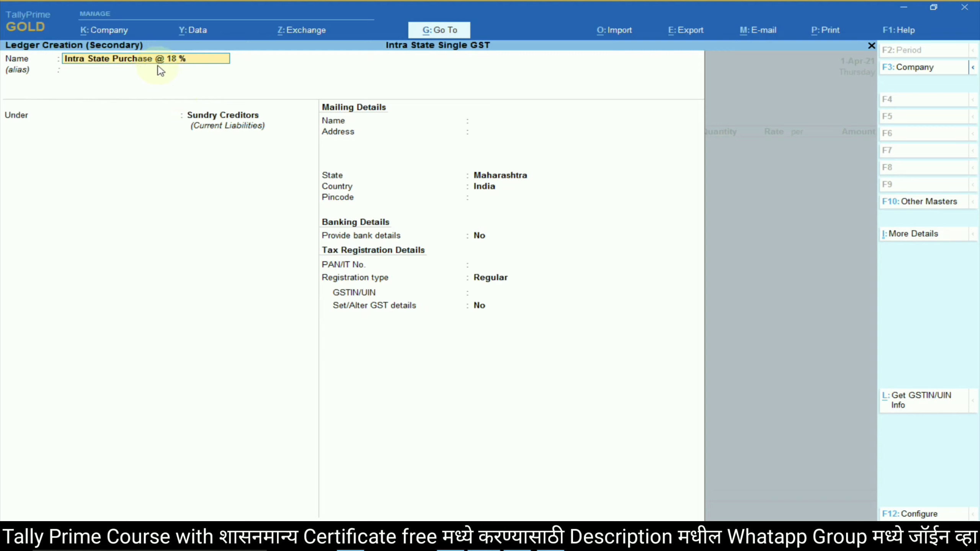
{"action": "key", "text": "Return"}
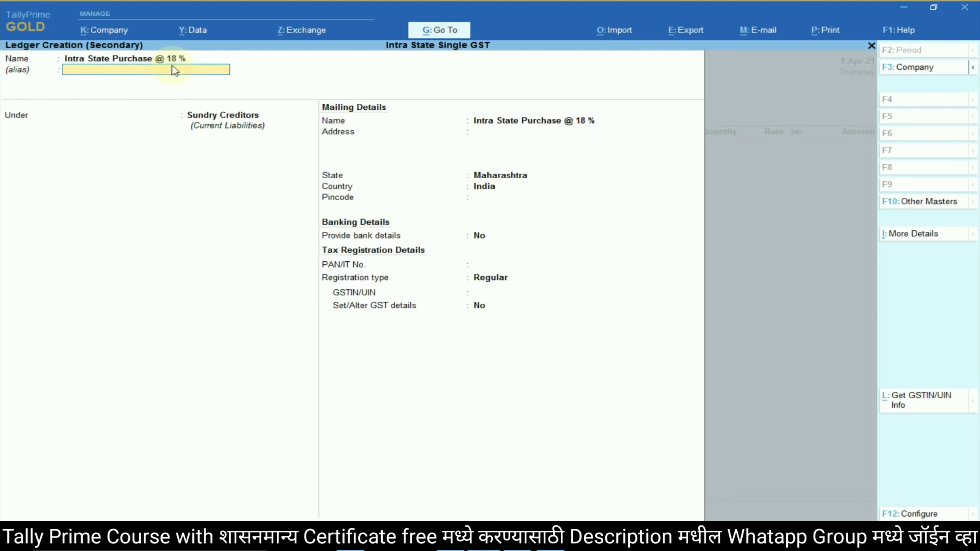
{"action": "key", "text": "Return"}
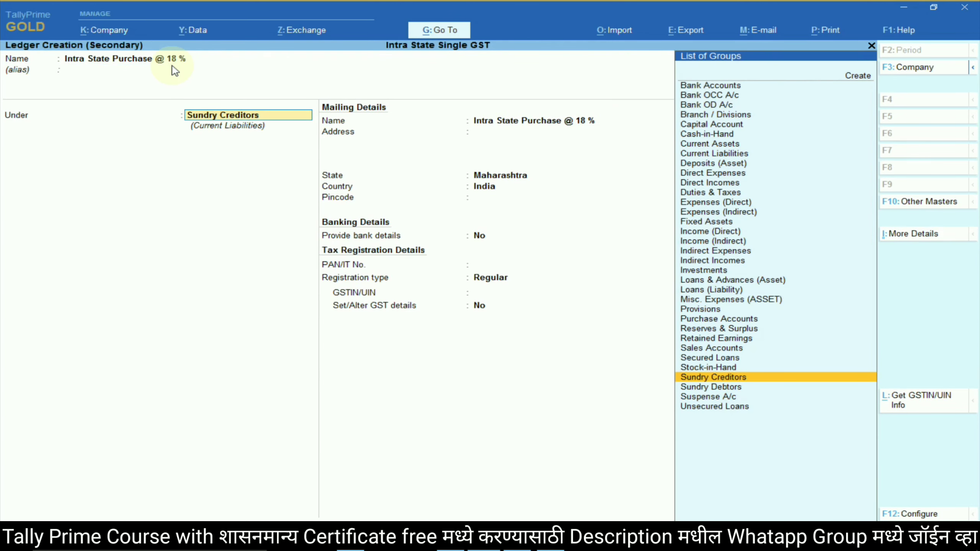
{"action": "type", "text": "Pur"}
{"action": "key", "text": "Return"}
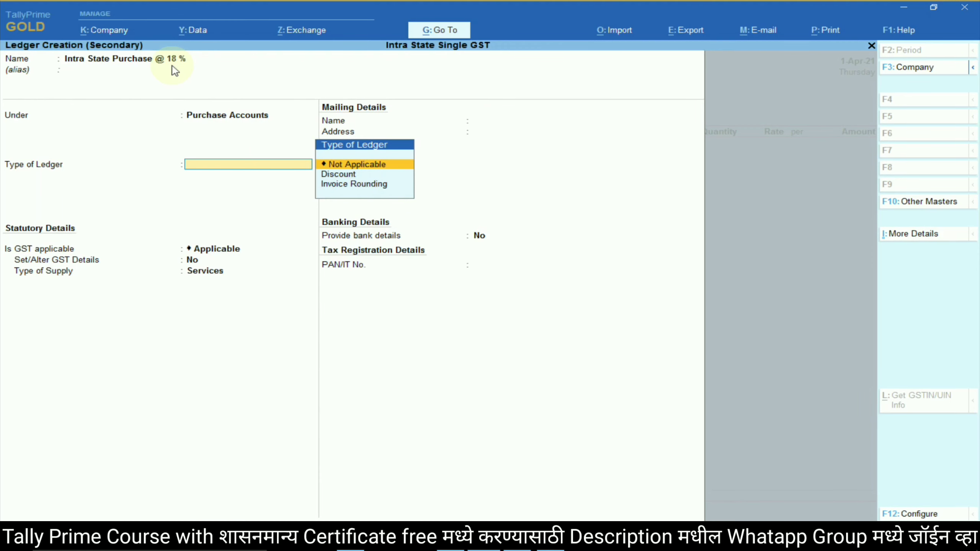
{"action": "key", "text": "Return"}
- Check the purchase ledger settings in the Word notes, then keep GST Applicable and enable Set/Alter GST Details in TallyPrime
{"action": "key", "text": "alt+Tab"}
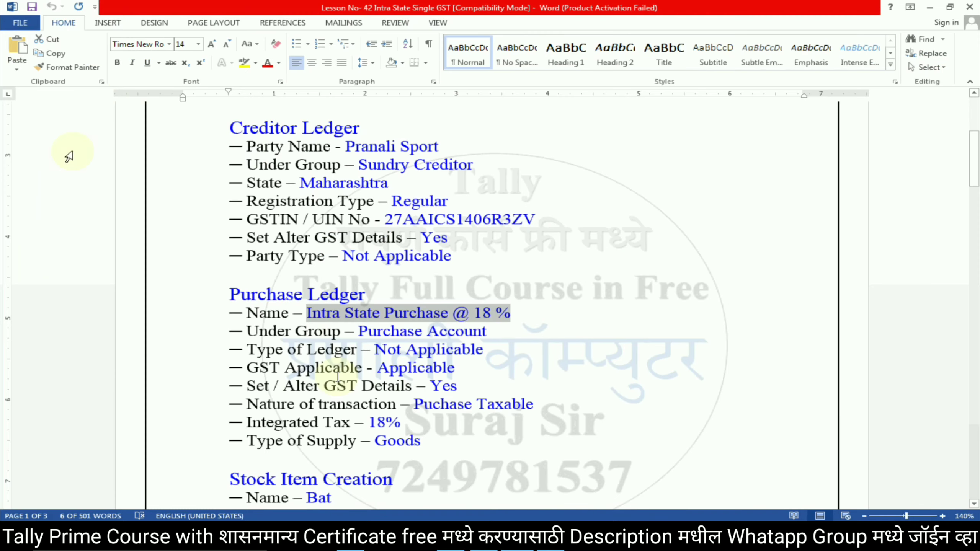
{"action": "scroll", "coordinate": [368, 331], "scroll_direction": "down", "scroll_amount": 2}
{"action": "left_click", "coordinate": [430, 285]}
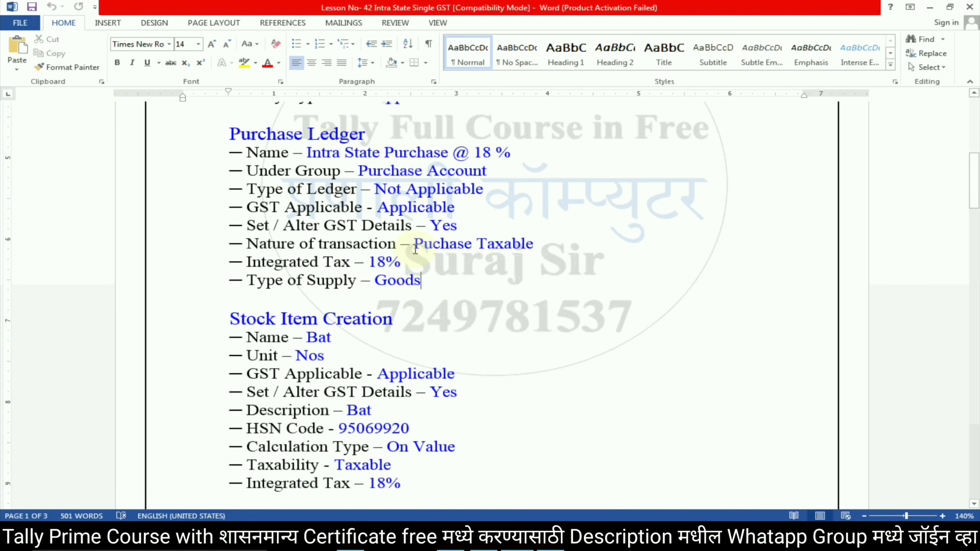
{"action": "key", "text": "alt+Tab"}
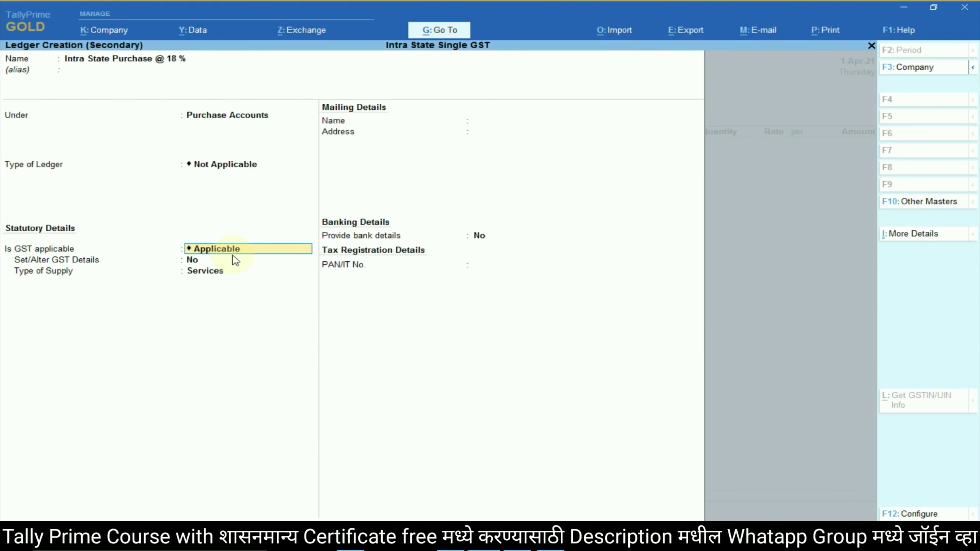
{"action": "key", "text": "Return"}
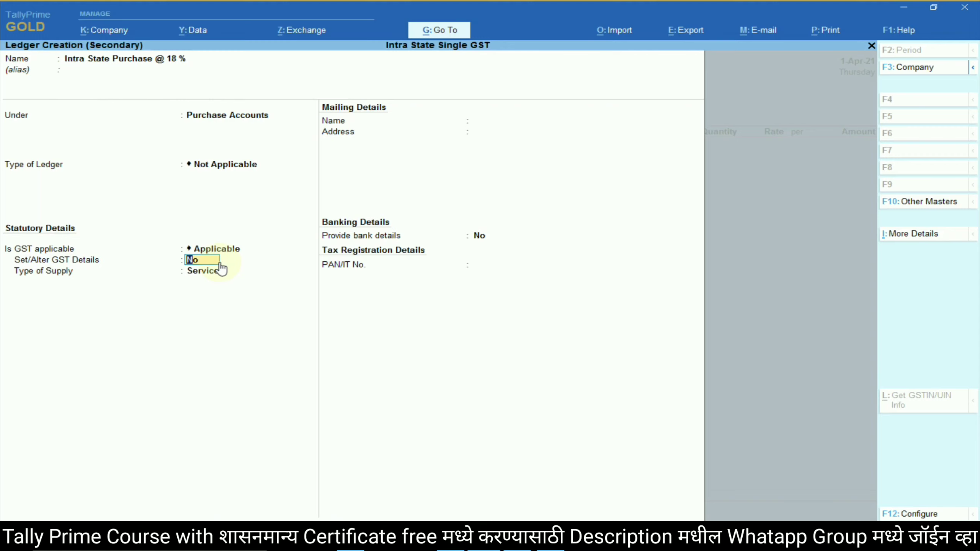
{"action": "key", "text": "y"}
{"action": "key", "text": "Return"}
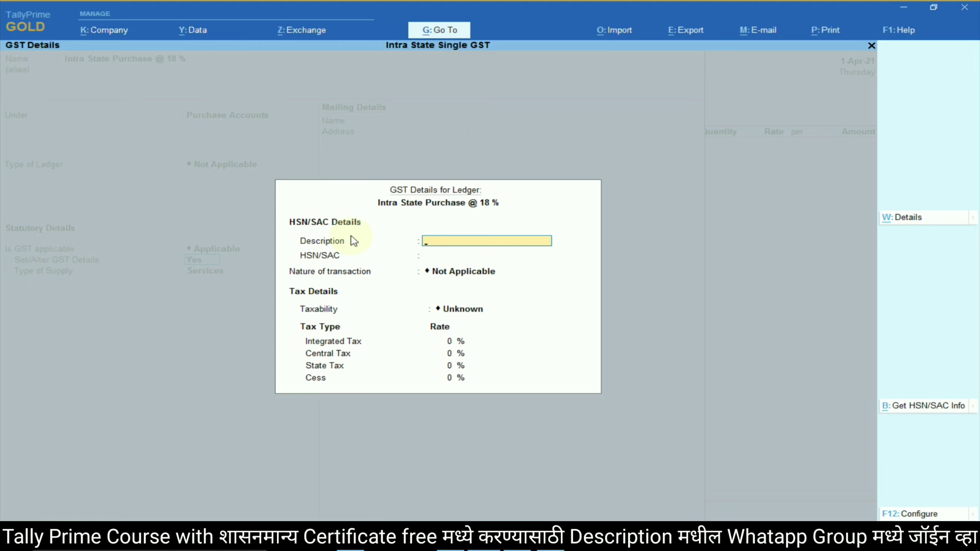
- Leave the description and HSN/SAC blank, set the nature of transaction to Purchase Taxable and the integrated tax to 18%, and accept the GST details
{"action": "key", "text": "Return"}
{"action": "key", "text": "Return"}
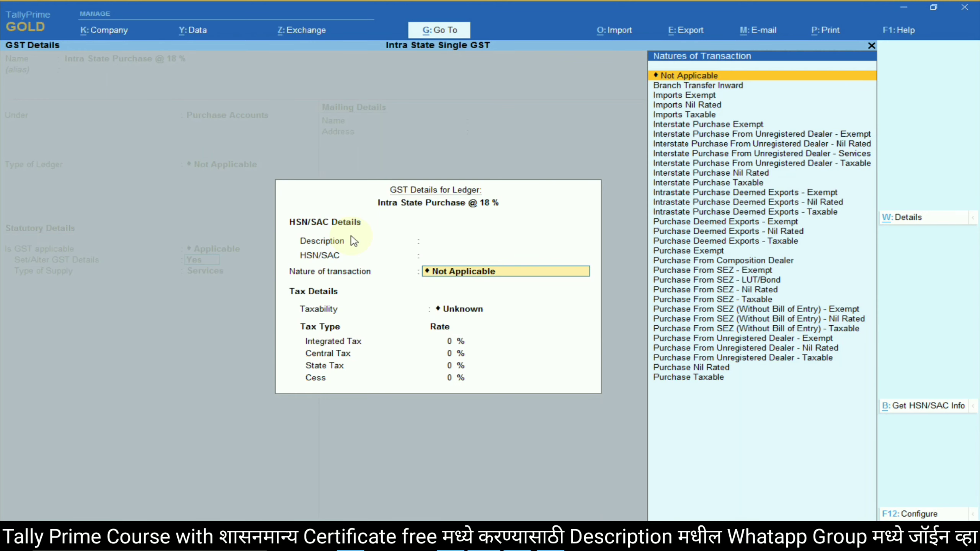
{"action": "left_click", "coordinate": [688, 377]}
{"action": "type", "text": "18"}
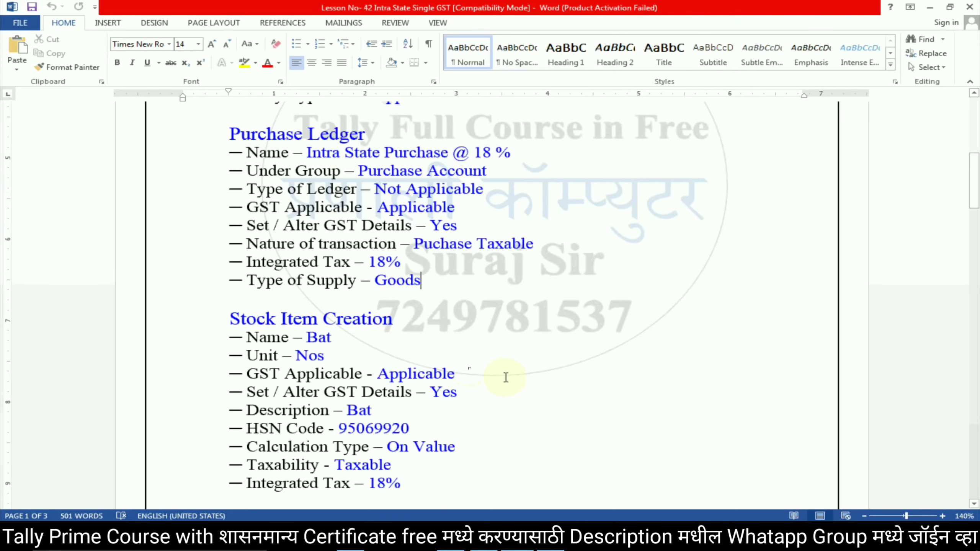
{"action": "scroll", "coordinate": [505, 376], "scroll_direction": "down", "scroll_amount": 5}
{"action": "scroll", "coordinate": [549, 335], "scroll_direction": "down", "scroll_amount": 15}
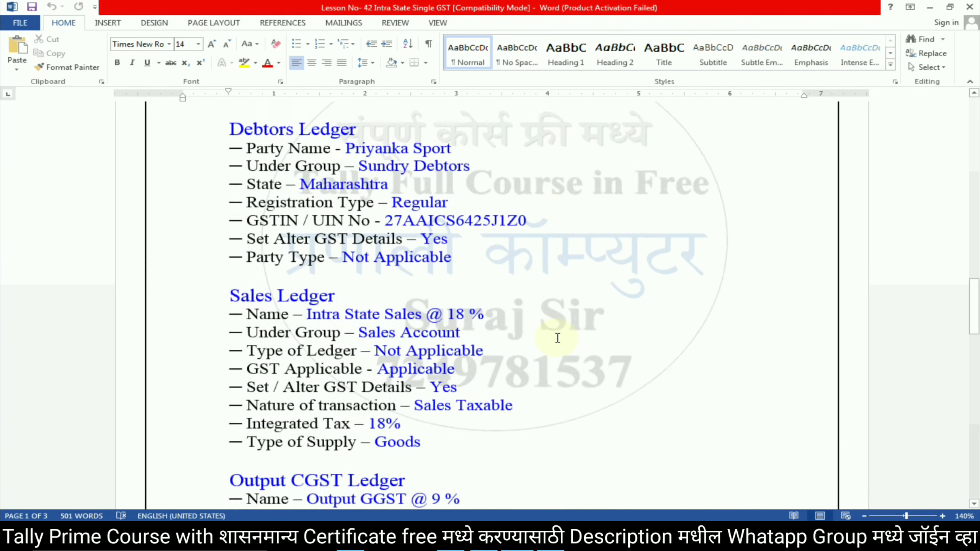
{"action": "scroll", "coordinate": [563, 345], "scroll_direction": "down", "scroll_amount": 12}
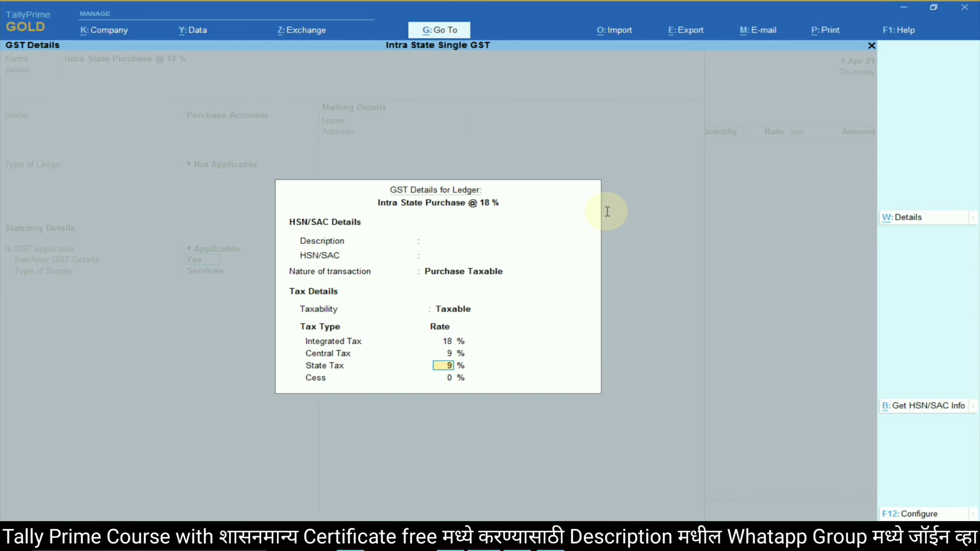
{"action": "key", "text": "Return"}
{"action": "key", "text": "Return"}
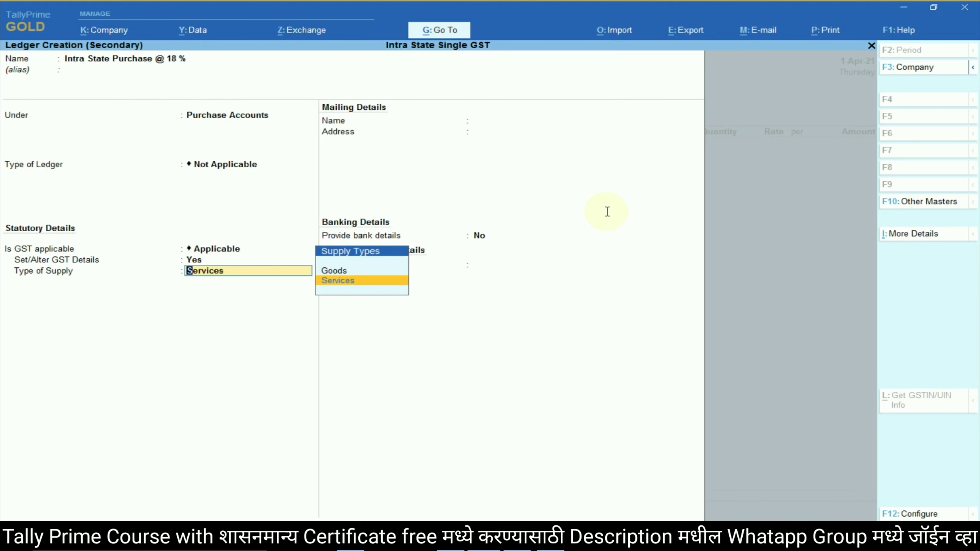
- Set the purchase ledger's type of supply to Goods and save the ledger into the purchase voucher
{"action": "key", "text": "Up"}
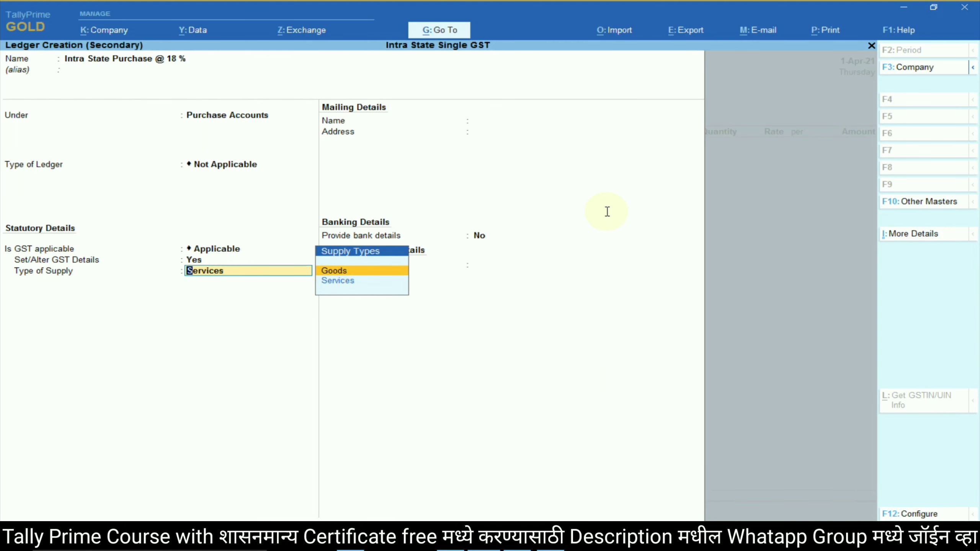
{"action": "key", "text": "Return"}
{"action": "key", "text": "Return"}
{"action": "key", "text": "Return"}
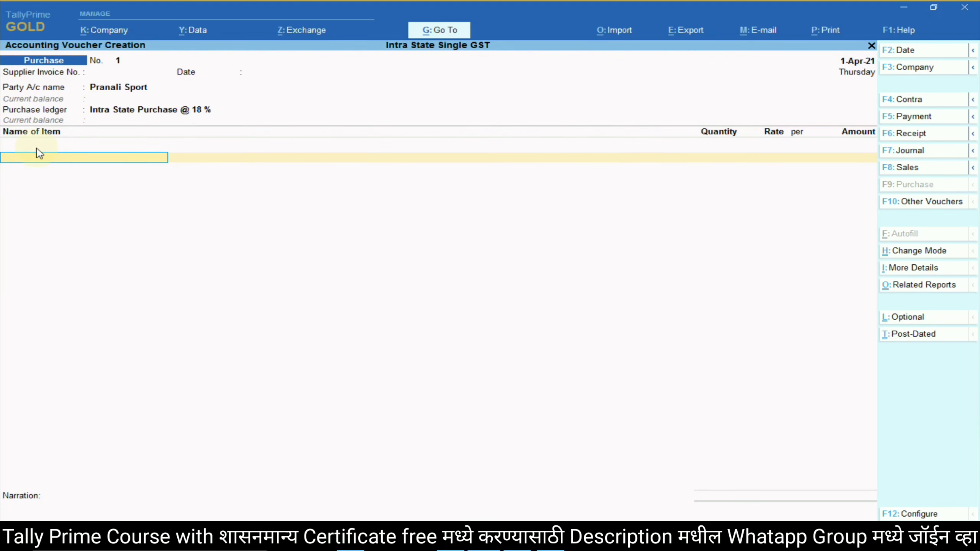
- Look up the first purchase item in the Word notes, then start a TallyPrime stock item named Bat under Primary
{"action": "key", "text": "alt+Tab"}
{"action": "scroll", "coordinate": [363, 231], "scroll_direction": "up", "scroll_amount": 3}
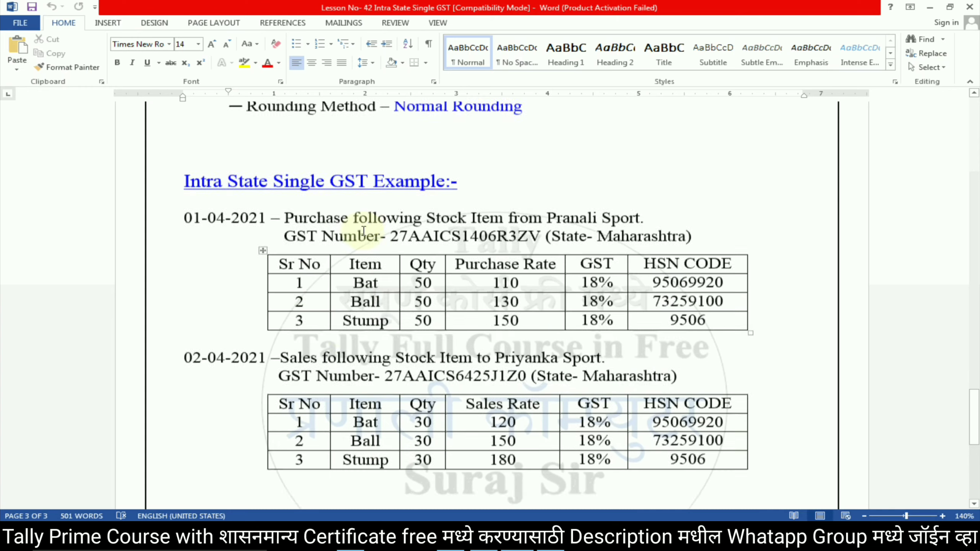
{"action": "scroll", "coordinate": [363, 230], "scroll_direction": "up", "scroll_amount": 1}
{"action": "left_click_drag", "start_coordinate": [352, 307], "coordinate": [382, 309]}
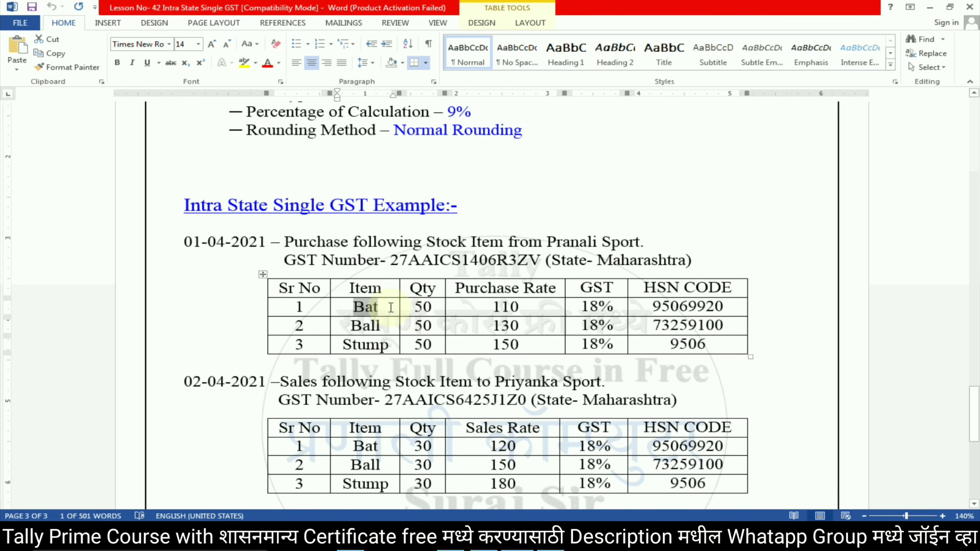
{"action": "key", "text": "alt+Tab"}
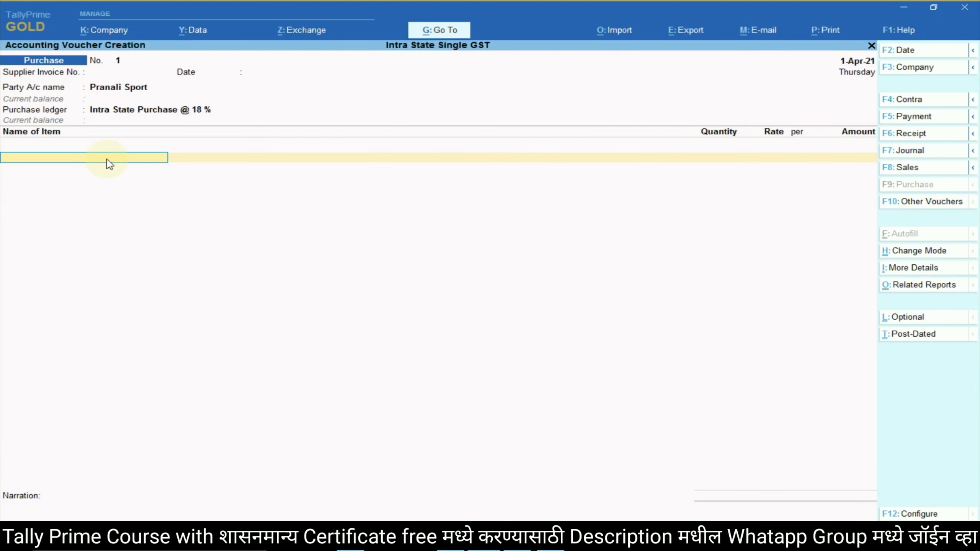
{"action": "key", "text": "alt+c"}
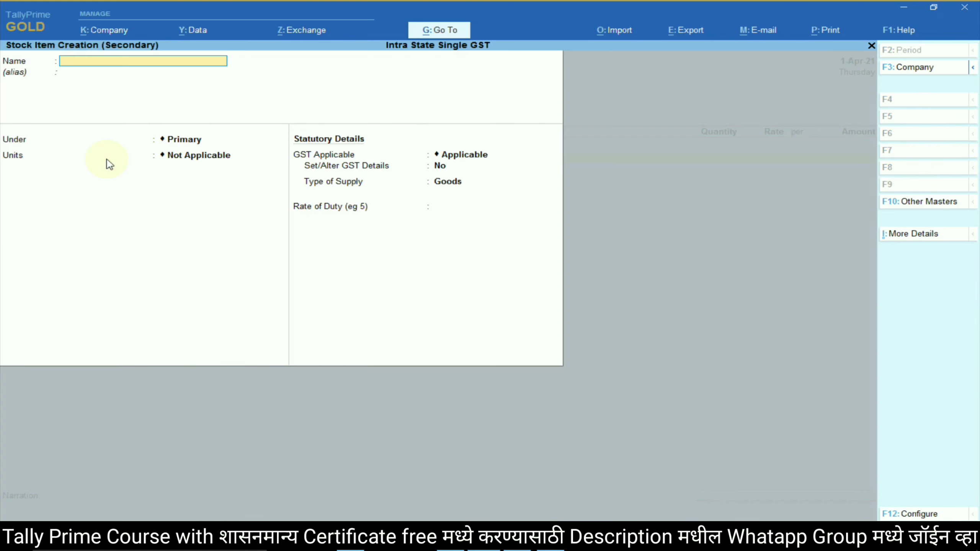
{"action": "type", "text": "Bat"}
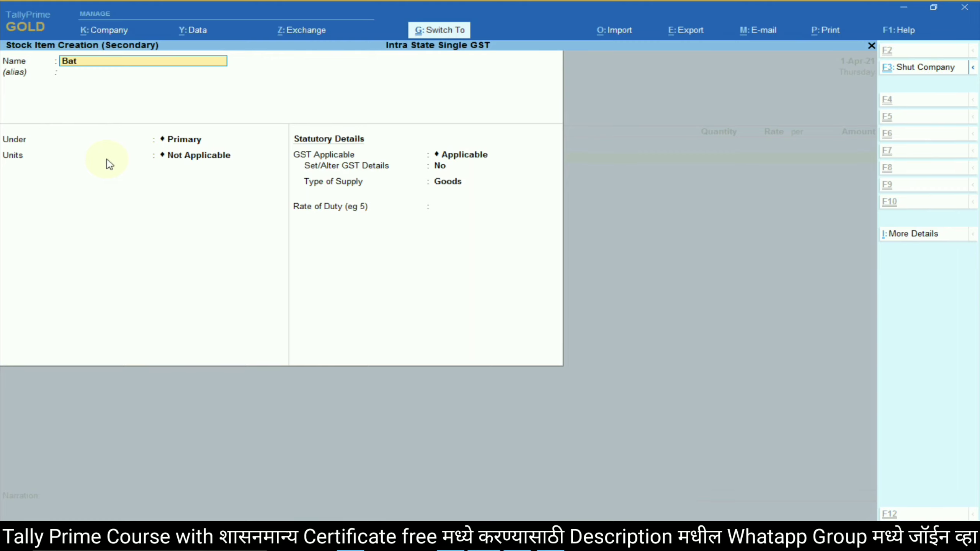
{"action": "key", "text": "Return"}
{"action": "key", "text": "Return"}
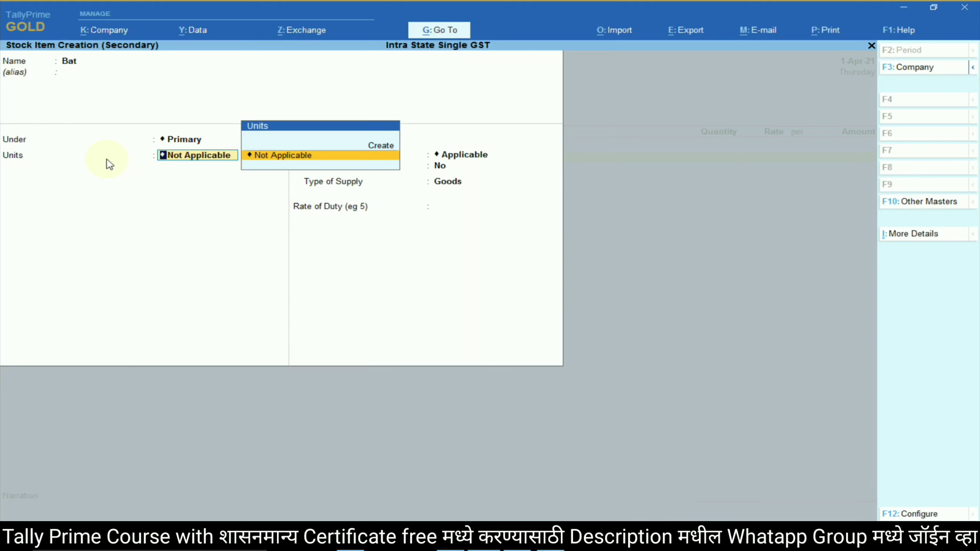
- Create a simple unit nos for Bat with formal name Number, UQC NOS-NUMBERS and 0 decimal places
{"action": "key", "text": "Up"}
{"action": "key", "text": "Return"}
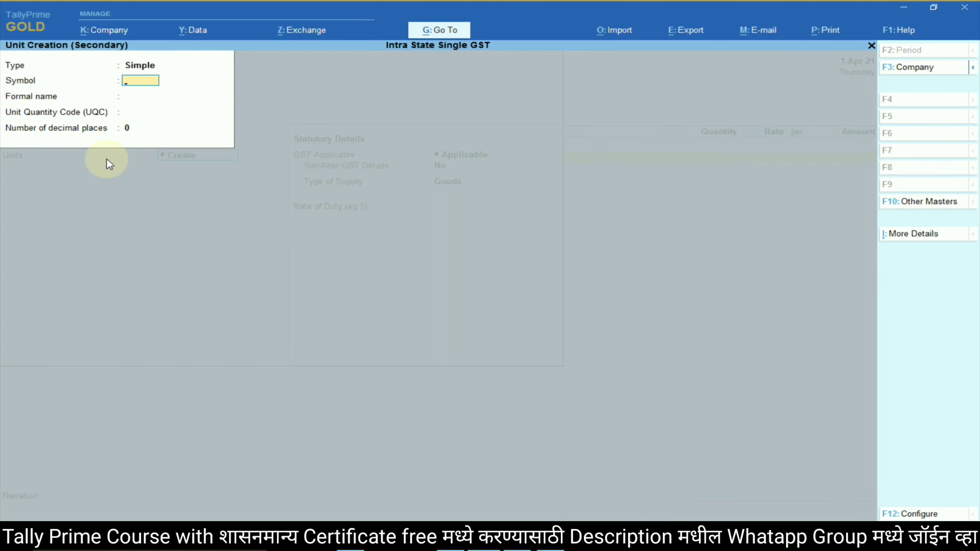
{"action": "type", "text": "nos"}
{"action": "key", "text": "Return"}
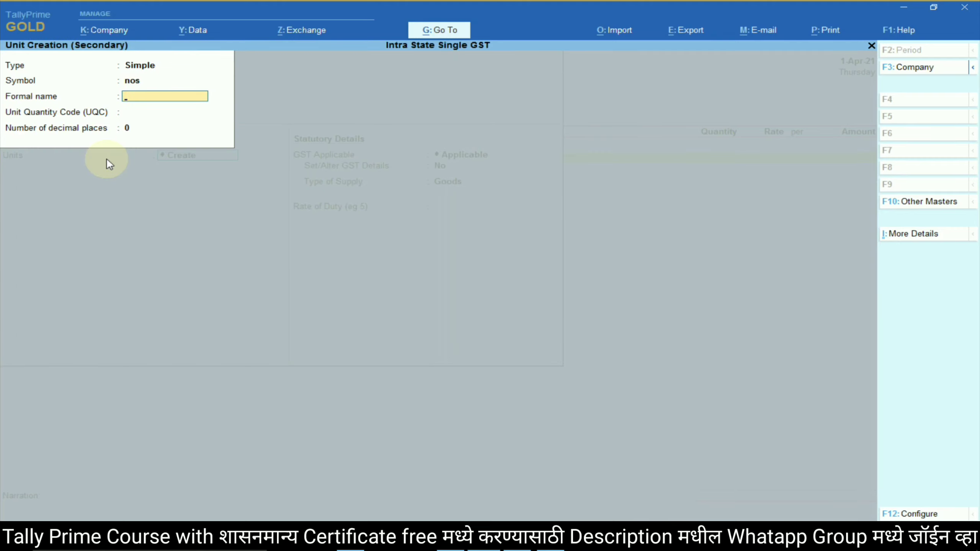
{"action": "type", "text": "Number"}
{"action": "key", "text": "Return"}
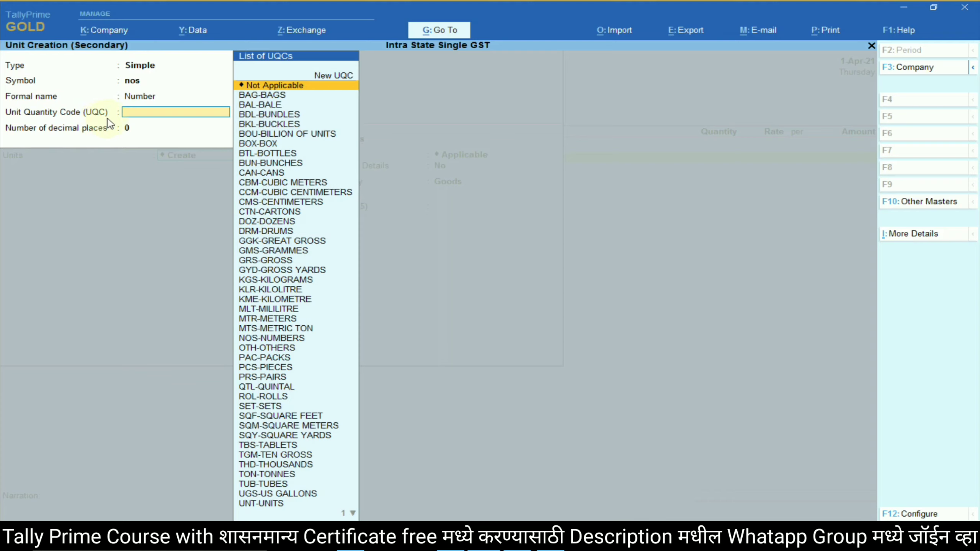
{"action": "type", "text": "nos"}
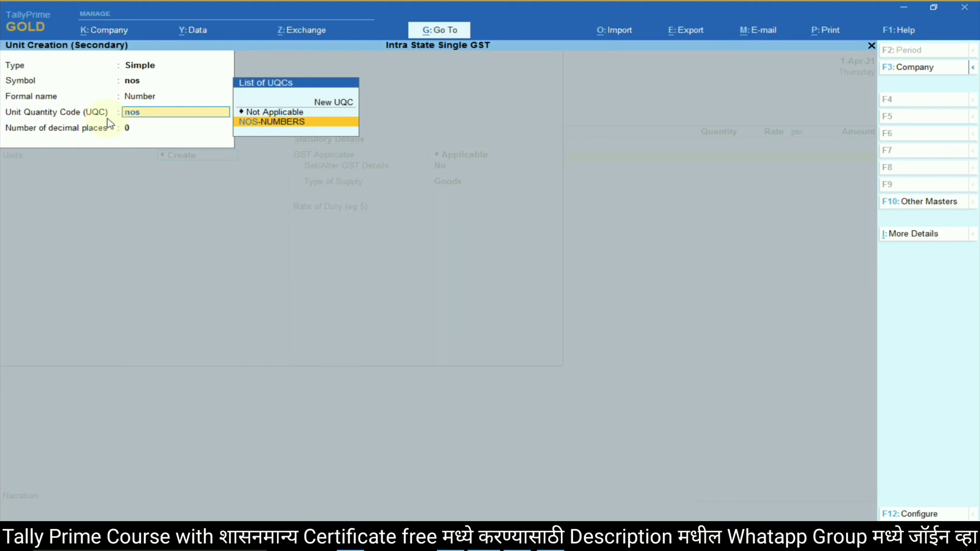
{"action": "key", "text": "Return"}
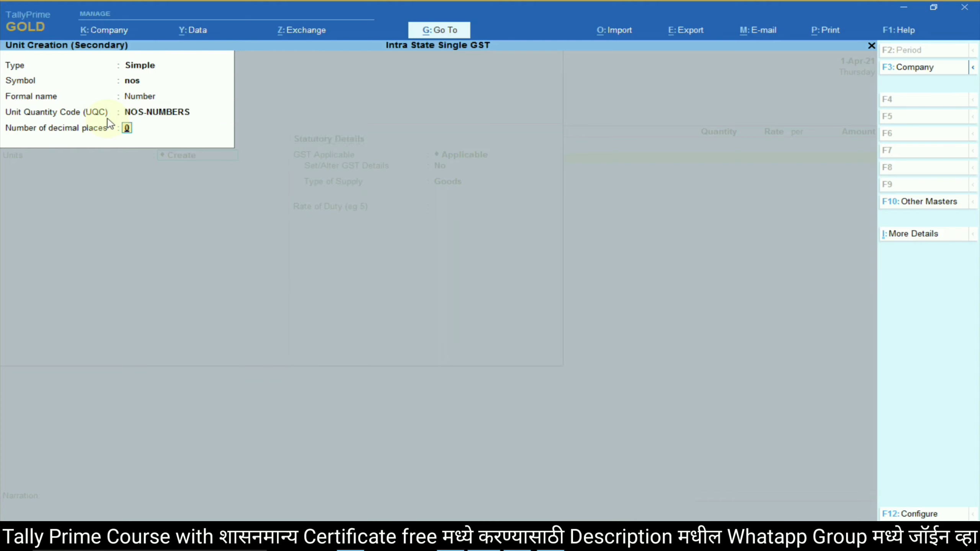
{"action": "key", "text": "Return"}
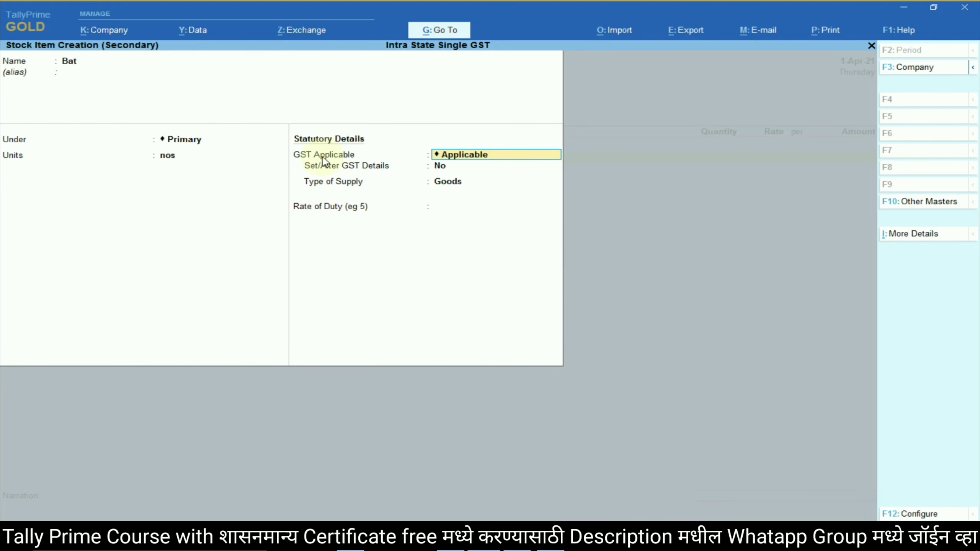
- Keep GST Applicable for Bat, enable Set/Alter GST Details, check the item in the Word notes and enter Bat as the description in TallyPrime
{"action": "key", "text": "Return"}
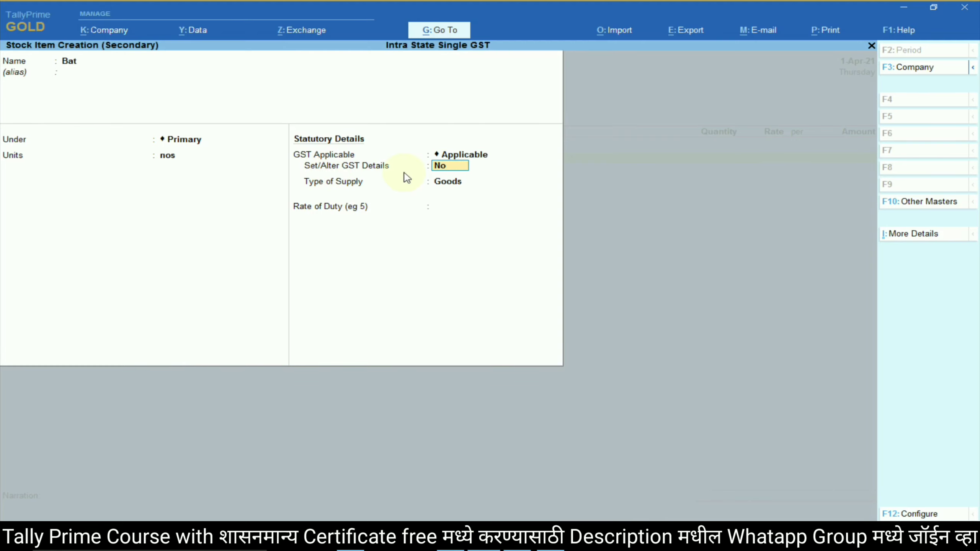
{"action": "key", "text": "y"}
{"action": "key", "text": "Return"}
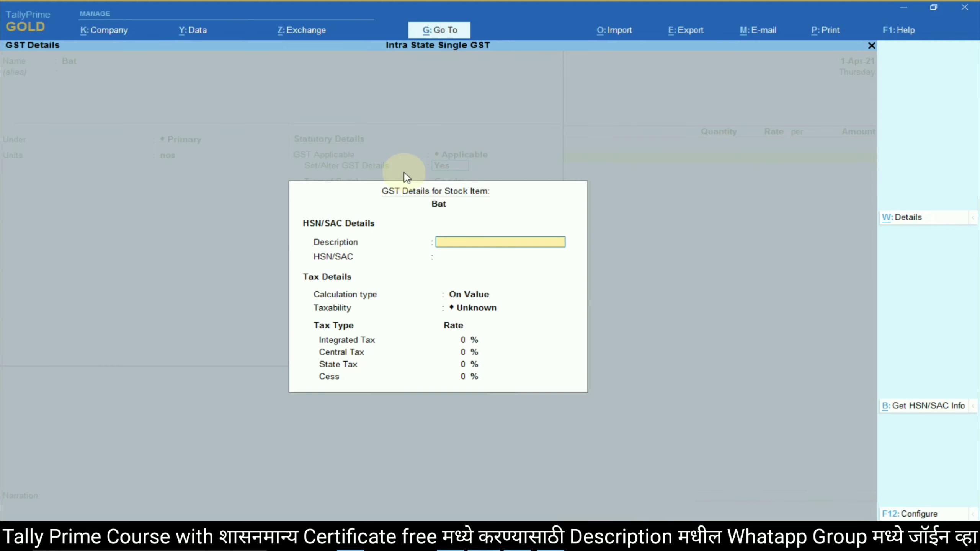
{"action": "key", "text": "alt+Tab"}
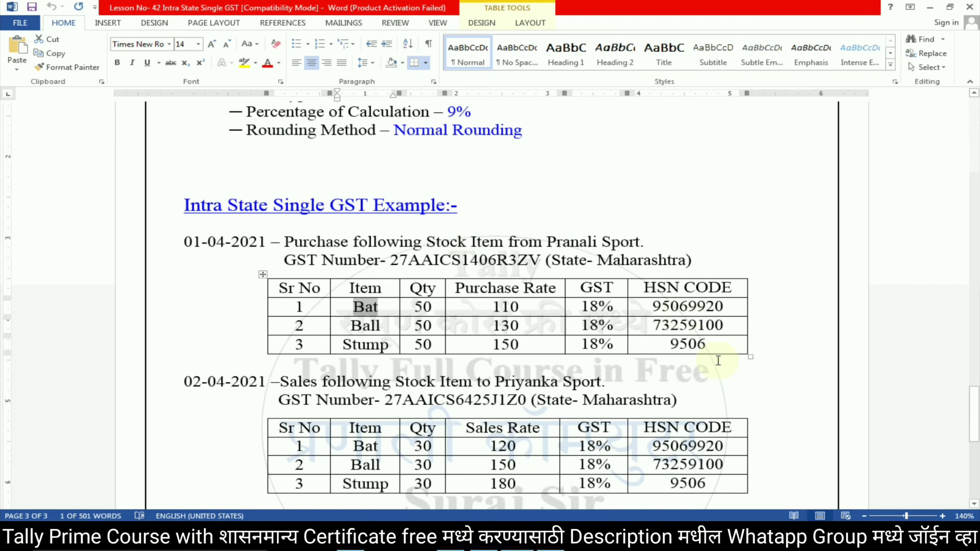
{"action": "left_click", "coordinate": [362, 307]}
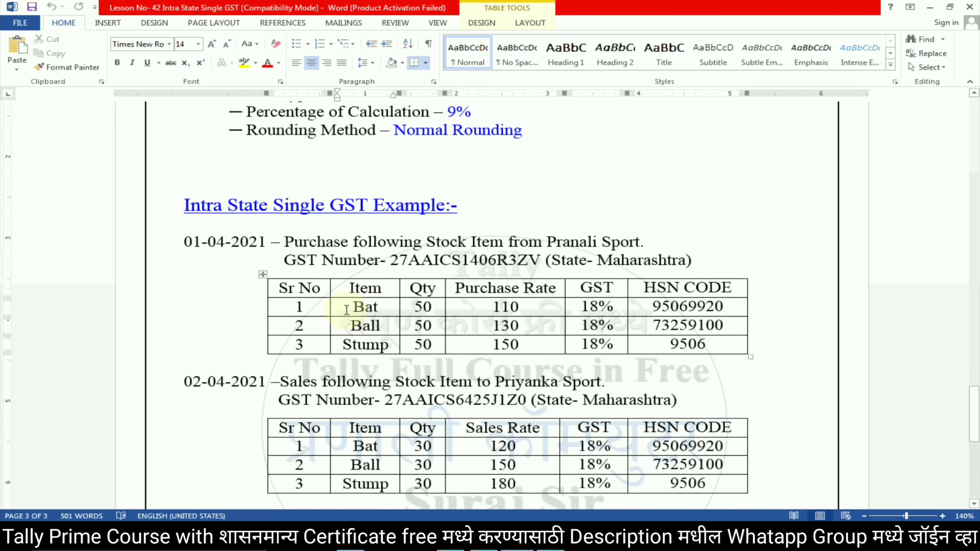
{"action": "key", "text": "alt+Tab"}
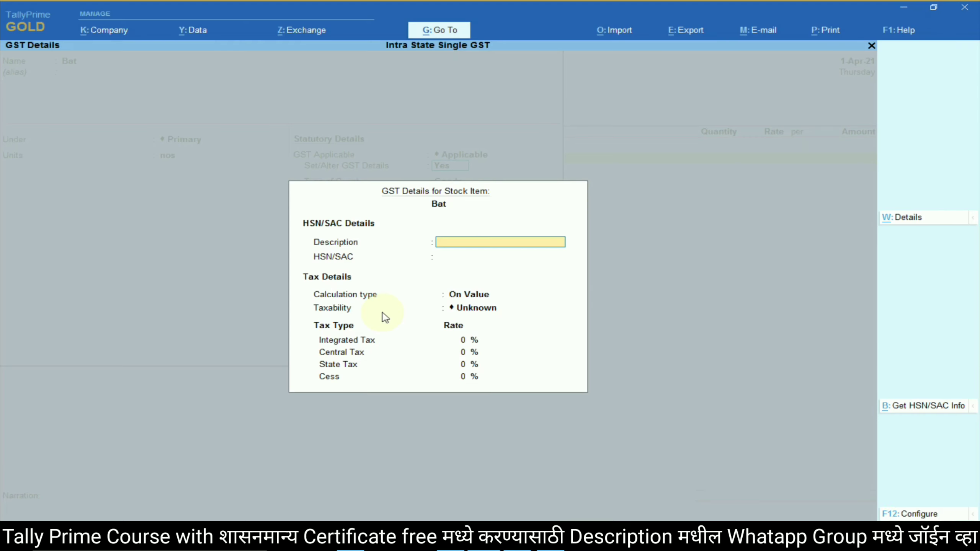
{"action": "key", "text": "ctrl+alt+v"}
{"action": "key", "text": "Return"}
- Copy Bat's HSN code 95069920 from the purchase table in the Word notes into the HSN/SAC detail in TallyPrime
{"action": "key", "text": "alt+Tab"}
{"action": "double_click", "coordinate": [694, 306]}
{"action": "key", "text": "ctrl+c"}
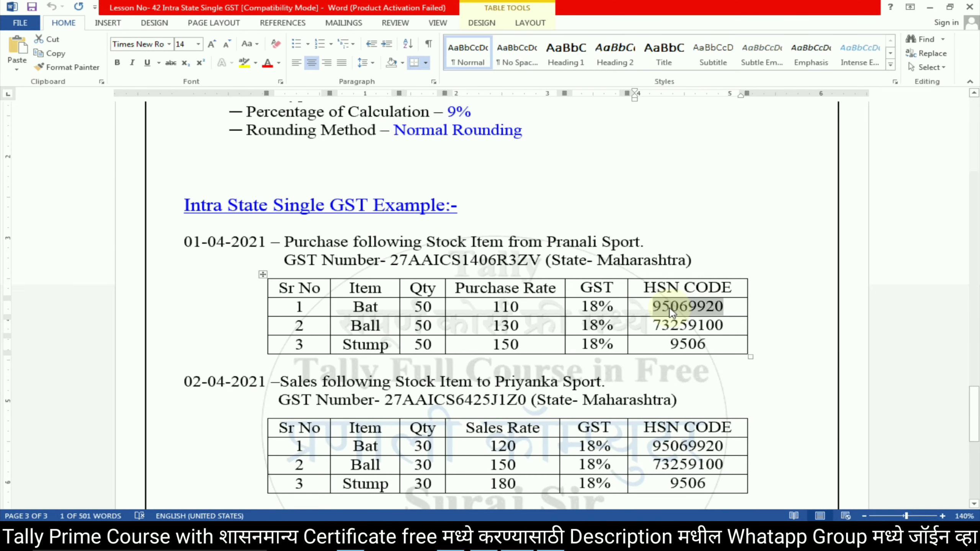
{"action": "key", "text": "alt+Tab"}
{"action": "key", "text": "ctrl"}
{"action": "key", "text": "ctrl+alt+v"}
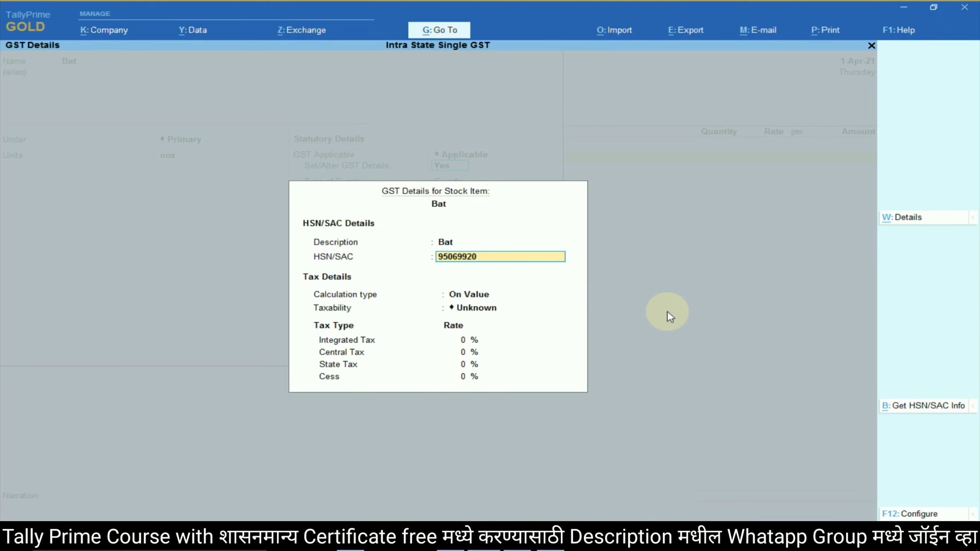
{"action": "key", "text": "Return"}
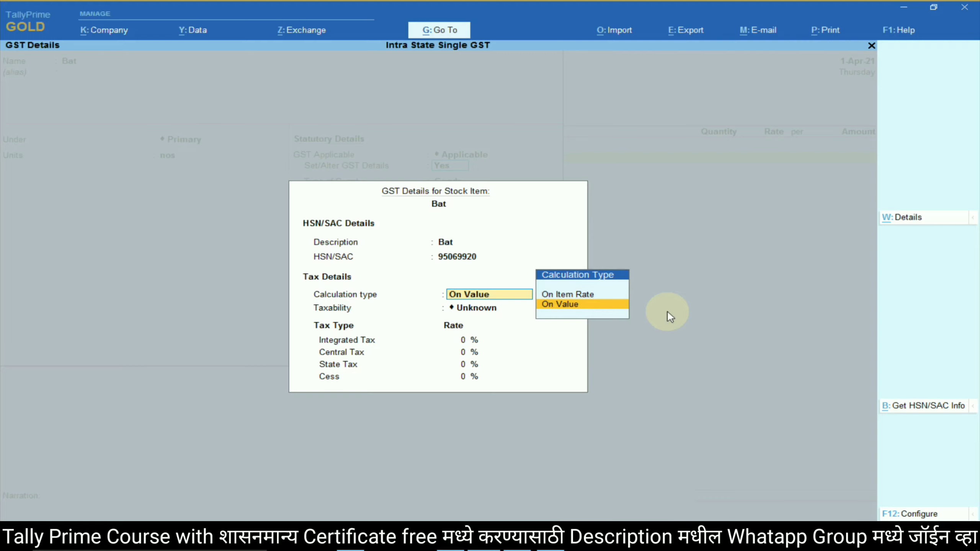
- Keep calculation On Value, set Bat's taxability to Taxable and integrated tax to 18% per the Word notes, and accept the GST details in TallyPrime
{"action": "left_click", "coordinate": [566, 307]}
{"action": "key", "text": "Down"}
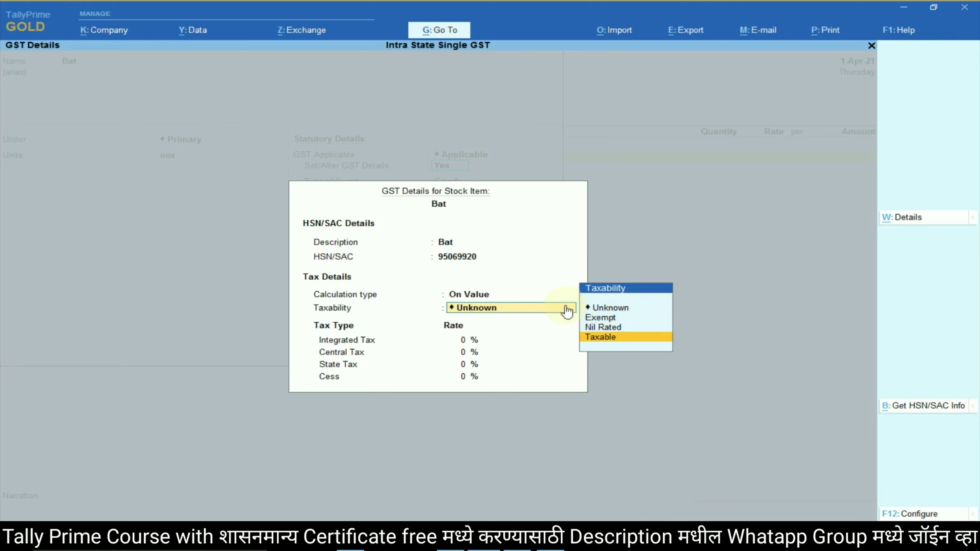
{"action": "key", "text": "Return"}
{"action": "key", "text": "alt+Tab"}
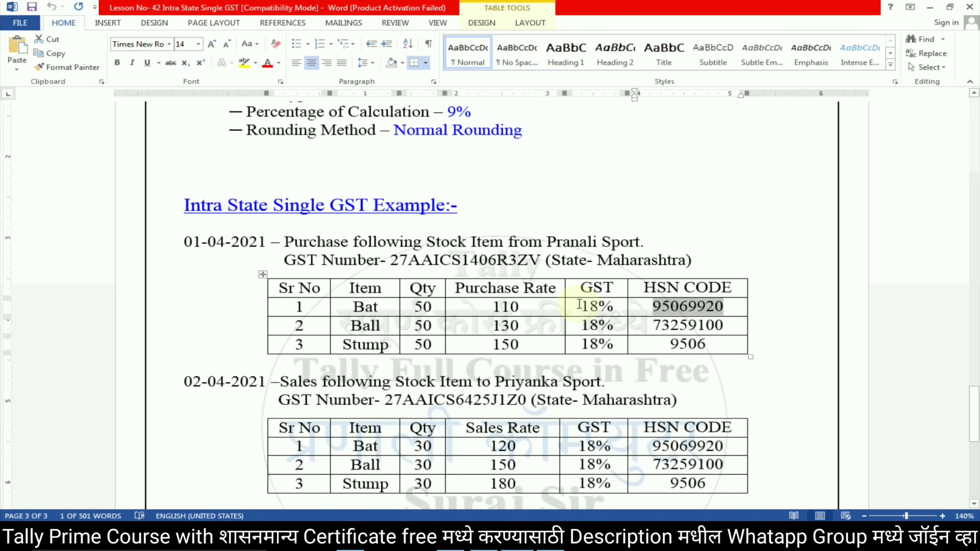
{"action": "key", "text": "alt+Tab"}
{"action": "key", "text": "Return"}
{"action": "key", "text": "Return"}
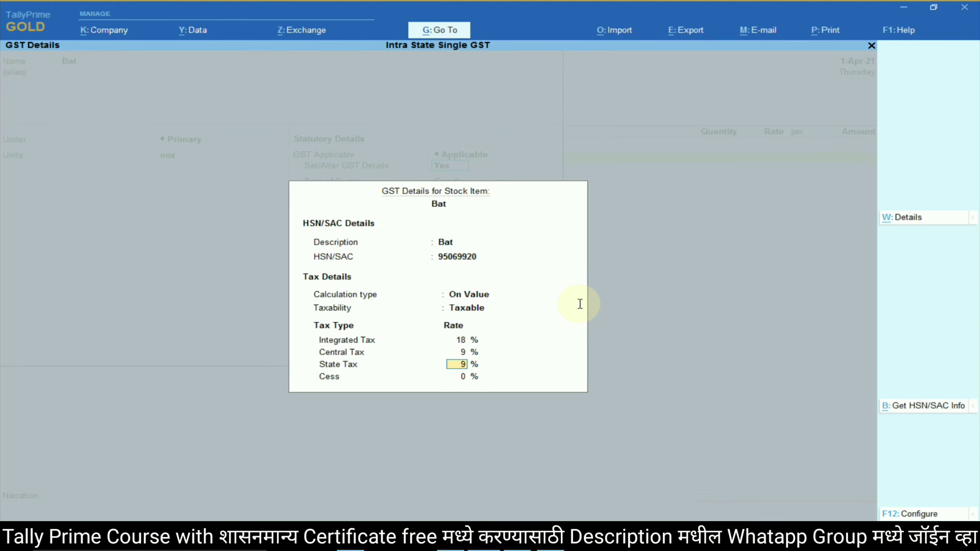
{"action": "key", "text": "Return"}
{"action": "key", "text": "Return"}
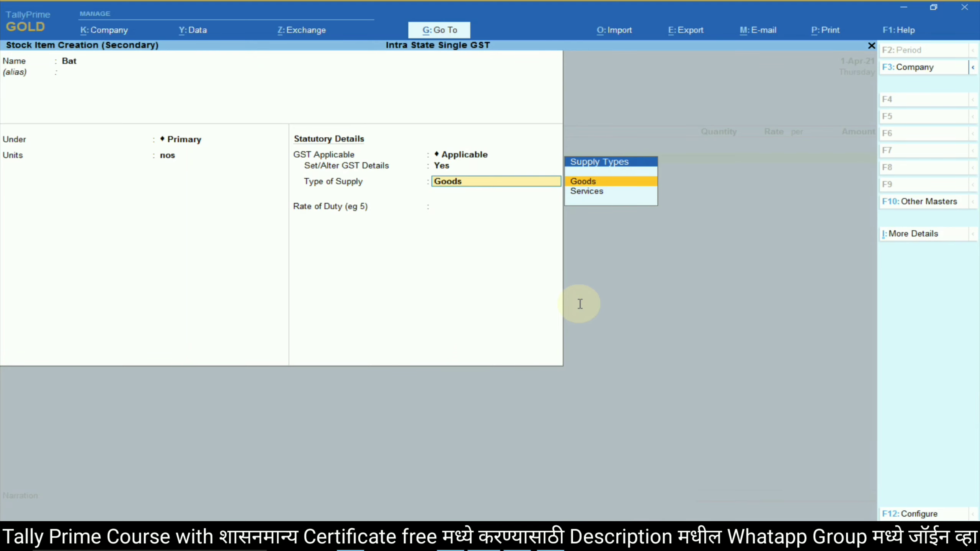
- Keep Bat's type of supply as Goods with no rate of duty, and save the item into the purchase voucher
{"action": "key", "text": "Return"}
{"action": "key", "text": "Return"}
{"action": "key", "text": "Return"}
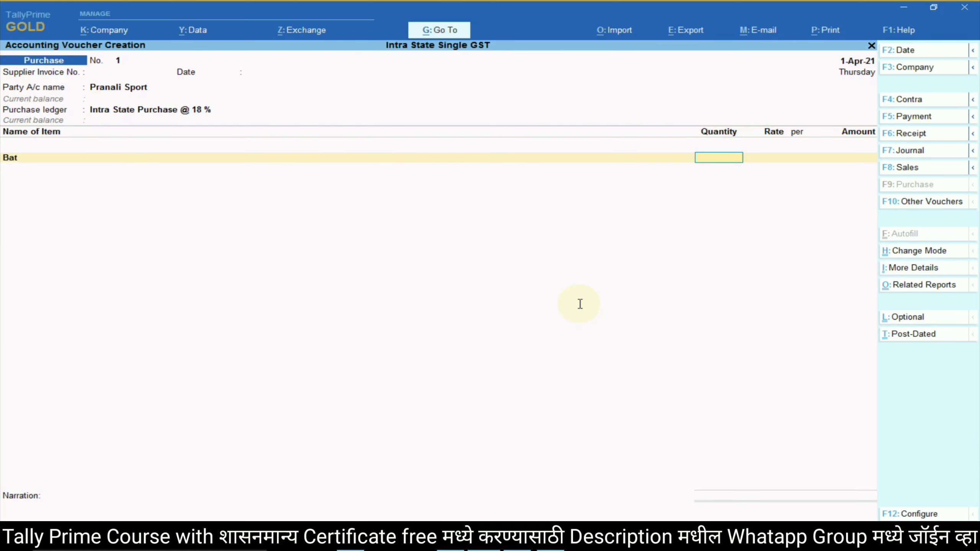
- Check Bat's purchase figures in the Word notes and enter 50 nos at a rate of 110 in the TallyPrime voucher
{"action": "key", "text": "alt+Tab"}
{"action": "key", "text": "alt+Tab"}
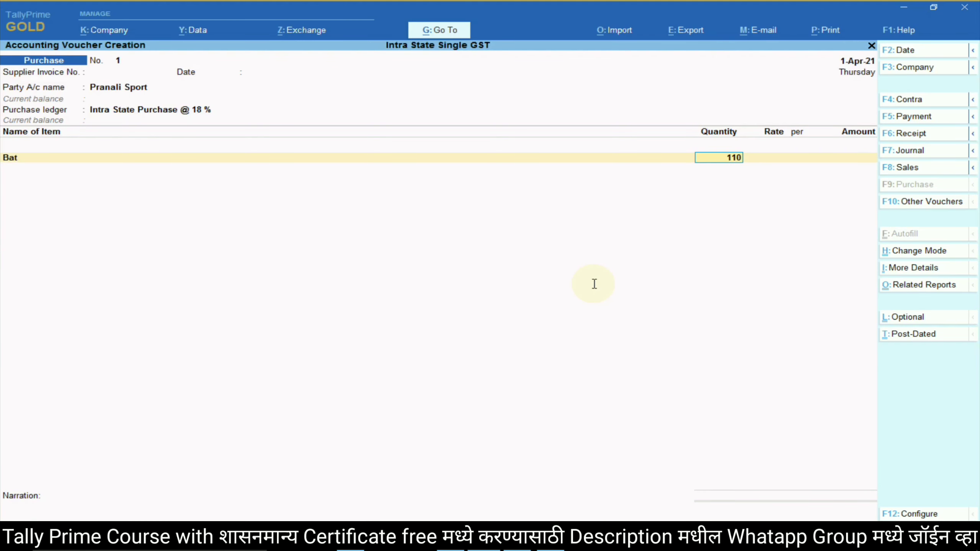
{"action": "key", "text": "alt+Tab"}
{"action": "key", "text": "alt"}
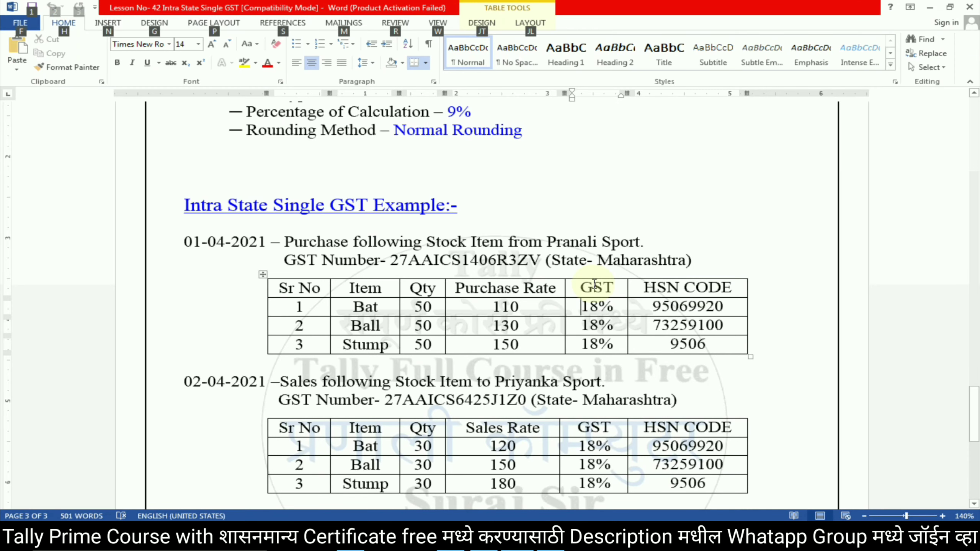
{"action": "key", "text": "alt+Tab"}
{"action": "key", "text": "BackSpace"}
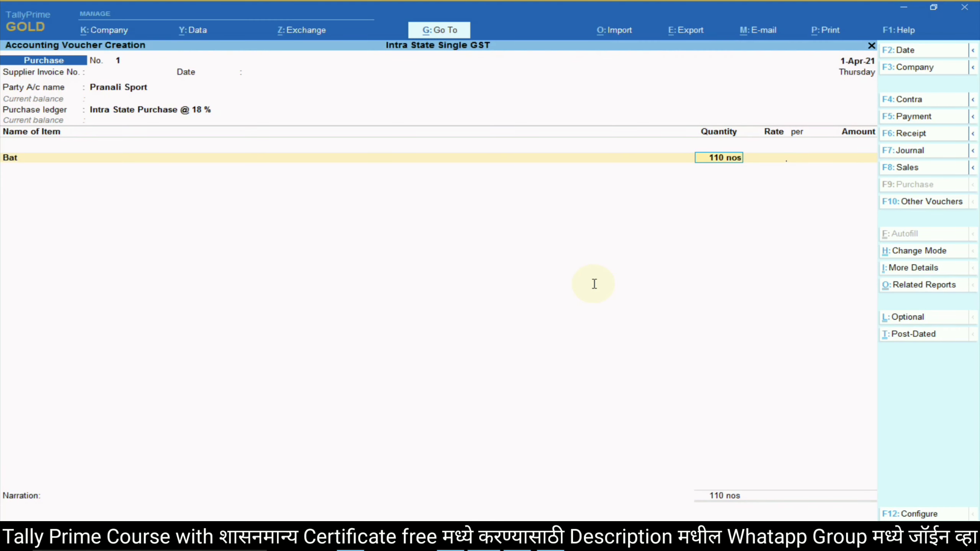
{"action": "type", "text": "50"}
{"action": "key", "text": "Return"}
{"action": "key", "text": "Return"}
{"action": "key", "text": "Return"}
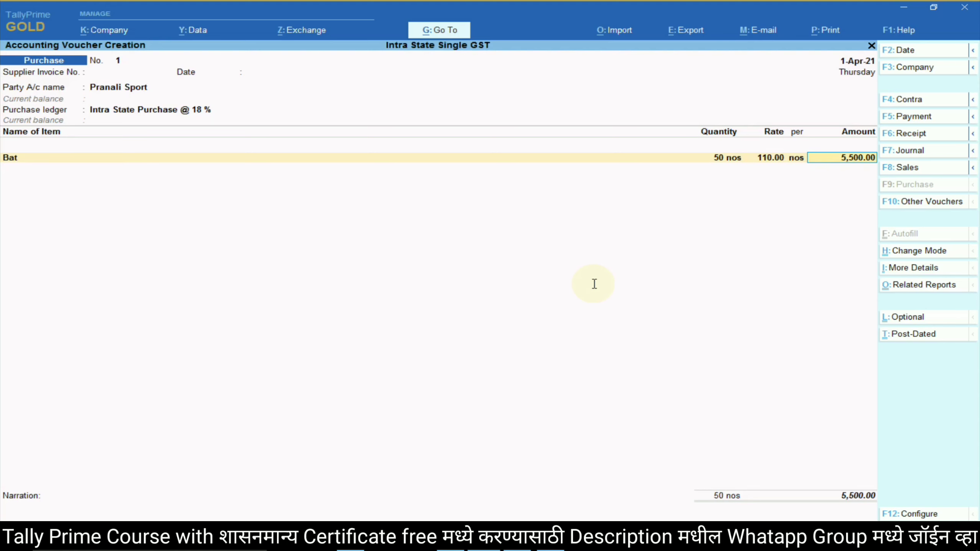
{"action": "key", "text": "Return"}
- Take the second item name from the Word purchase table and start a TallyPrime stock item named Ball under Primary
{"action": "key", "text": "alt+Tab"}
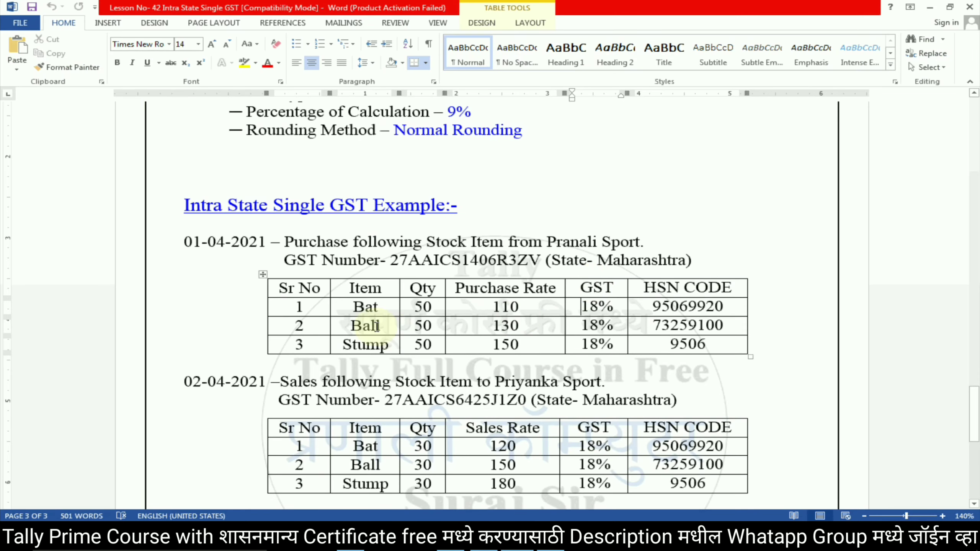
{"action": "double_click", "coordinate": [362, 326]}
{"action": "key", "text": "alt+Tab"}
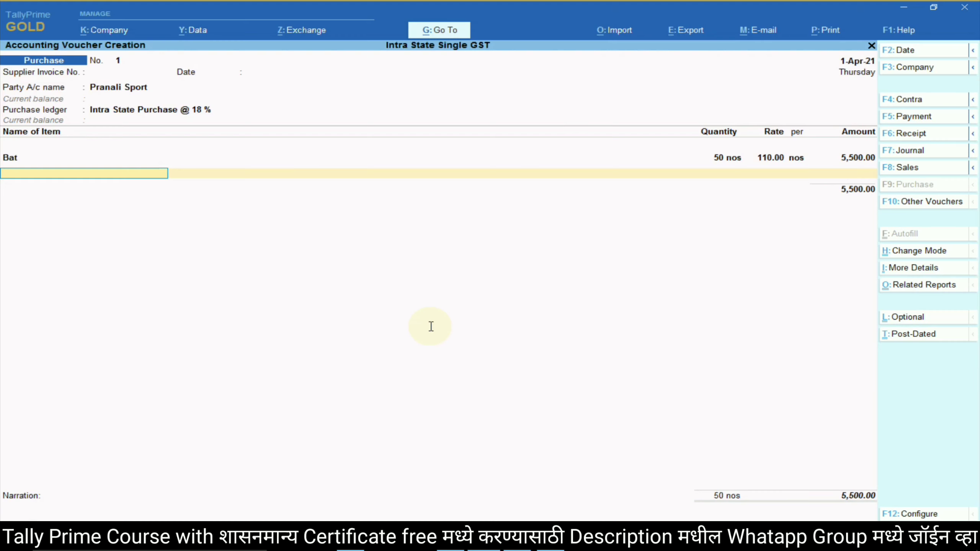
{"action": "key", "text": "alt+c"}
{"action": "key", "text": "ctrl+alt+v"}
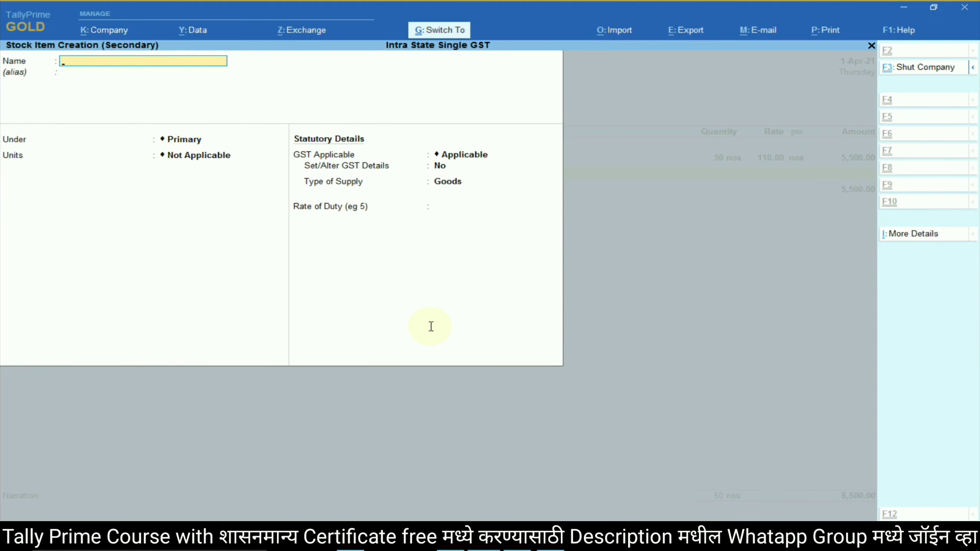
{"action": "key", "text": "Return"}
{"action": "key", "text": "Return"}
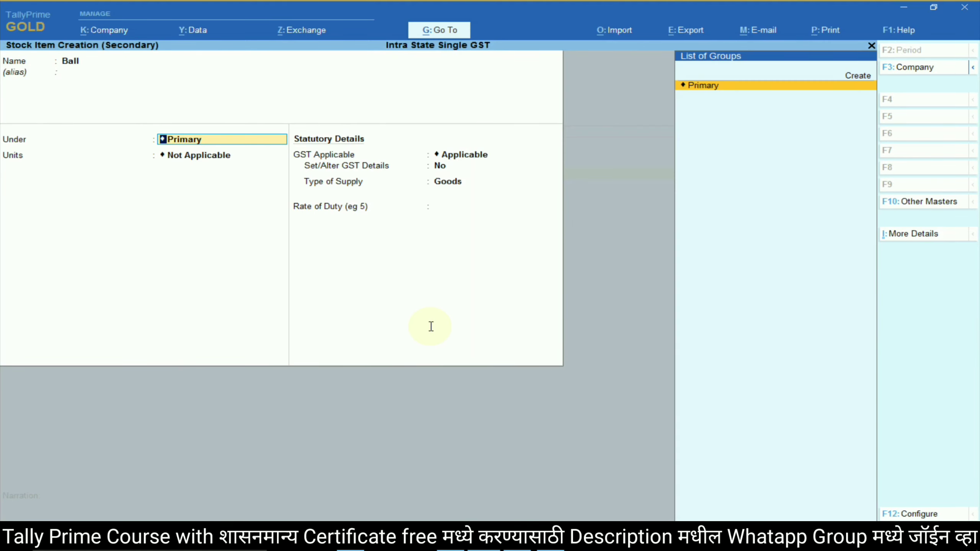
{"action": "key", "text": "Return"}
- Set Ball's unit to nos, keep GST Applicable and enable Set/Alter GST Details
{"action": "key", "text": "Down"}
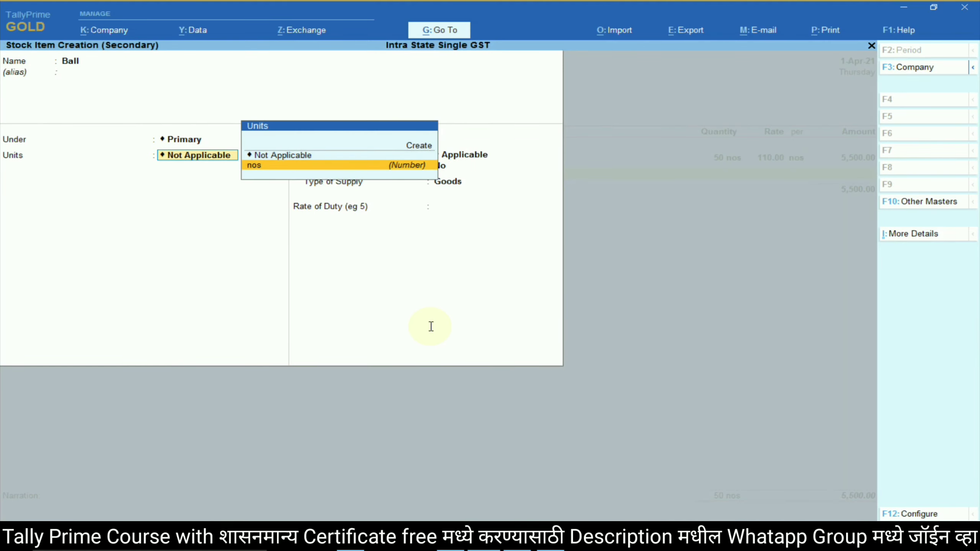
{"action": "key", "text": "Return"}
{"action": "key", "text": "Return"}
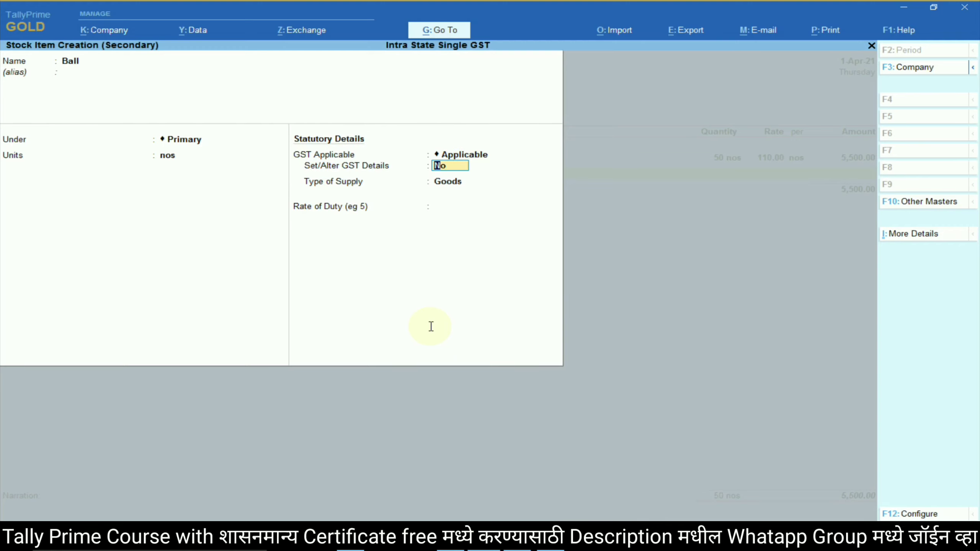
{"action": "type", "text": "yes"}
{"action": "key", "text": "Return"}
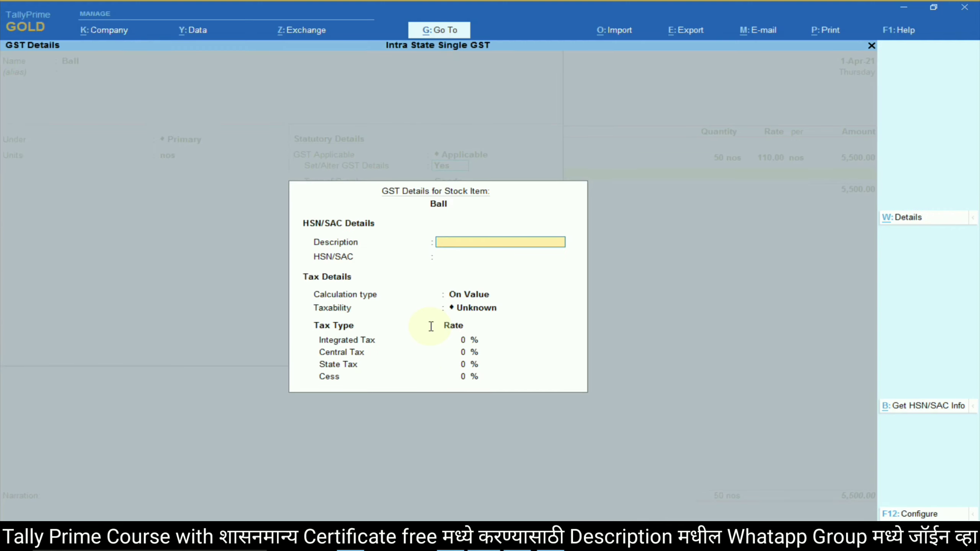
- Enter Ball as the GST description and copy its HSN code 73259100 from the Word notes into TallyPrime
{"action": "type", "text": "Ball"}
{"action": "key", "text": "Return"}
{"action": "key", "text": "alt+Tab"}
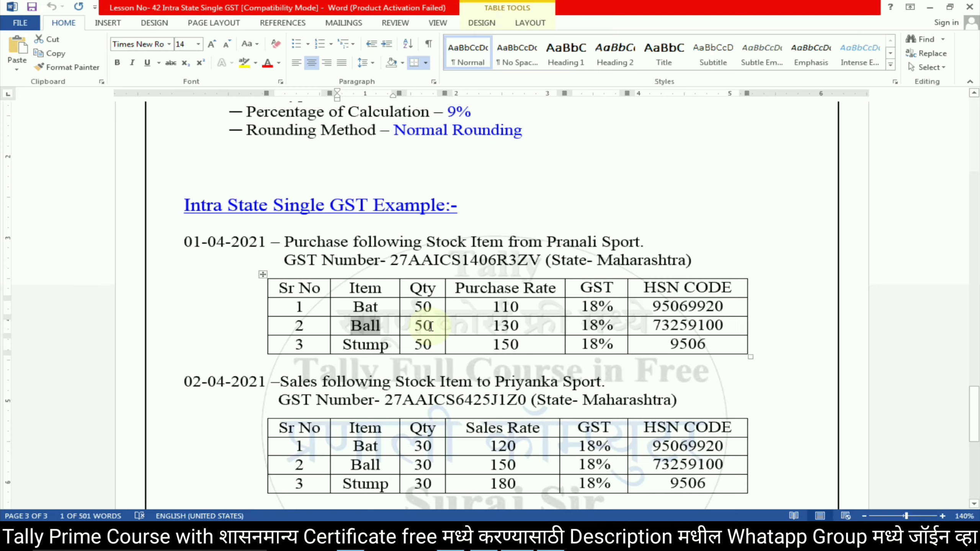
{"action": "double_click", "coordinate": [689, 322]}
{"action": "key", "text": "ctrl+c"}
{"action": "key", "text": "alt+Tab"}
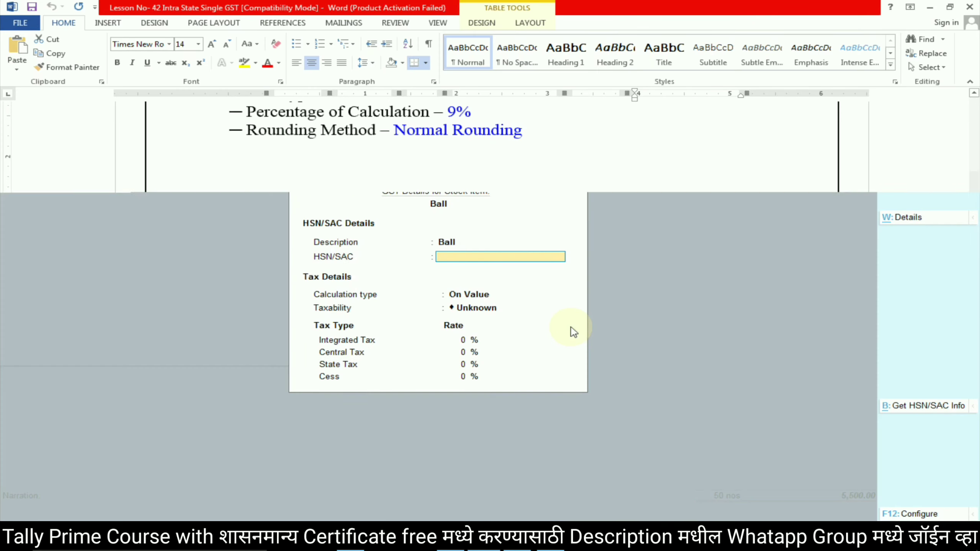
{"action": "key", "text": "ctrl+alt+v"}
{"action": "key", "text": "Return"}
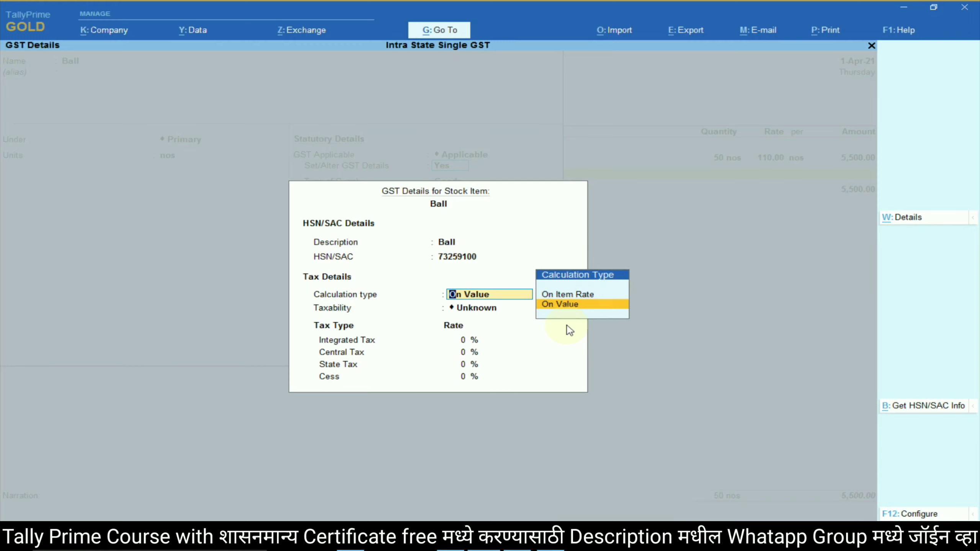
- Keep Ball's calculation type as On Value and set its taxability to Taxable
{"action": "key", "text": "Return"}
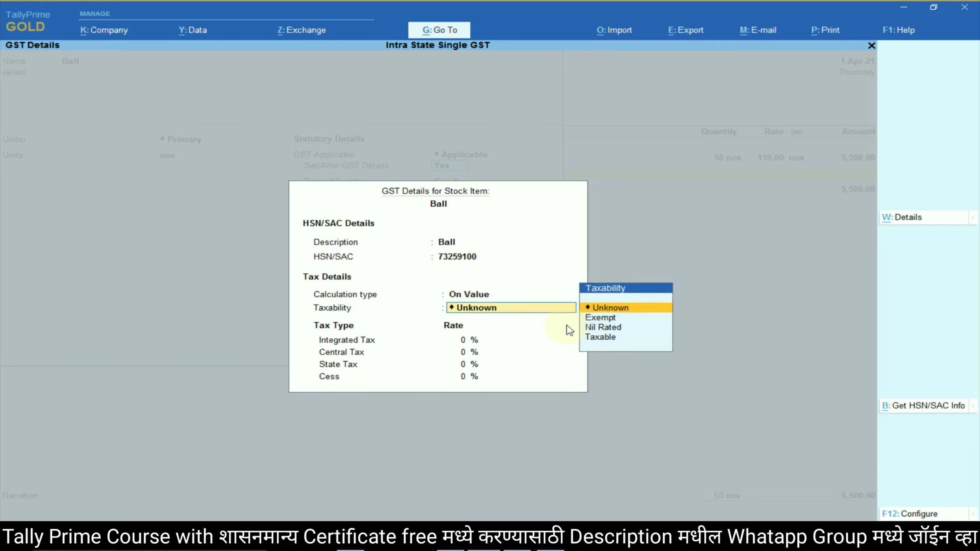
{"action": "key", "text": "Down"}
{"action": "key", "text": "Down"}
{"action": "key", "text": "Down"}
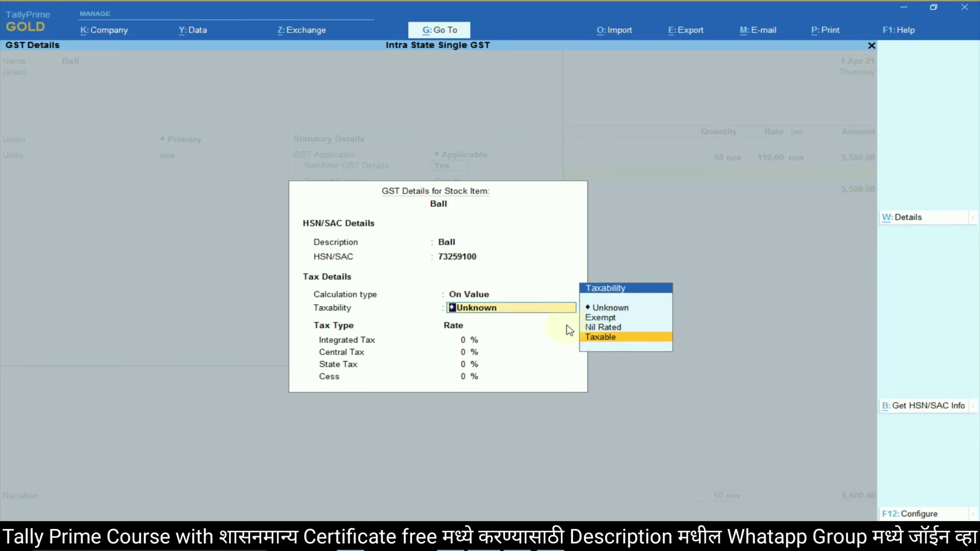
{"action": "key", "text": "Return"}
- Set Ball's integrated tax rate to 18%, keep Goods as the type of supply and save the stock item
{"action": "type", "text": "1"}
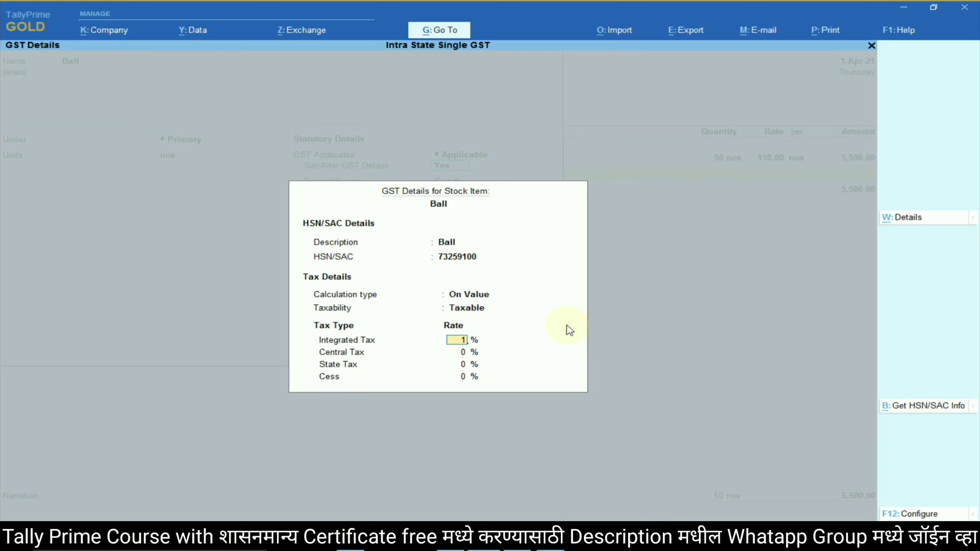
{"action": "type", "text": "8"}
{"action": "key", "text": "Return"}
{"action": "key", "text": "Return"}
{"action": "key", "text": "Return"}
{"action": "key", "text": "Return"}
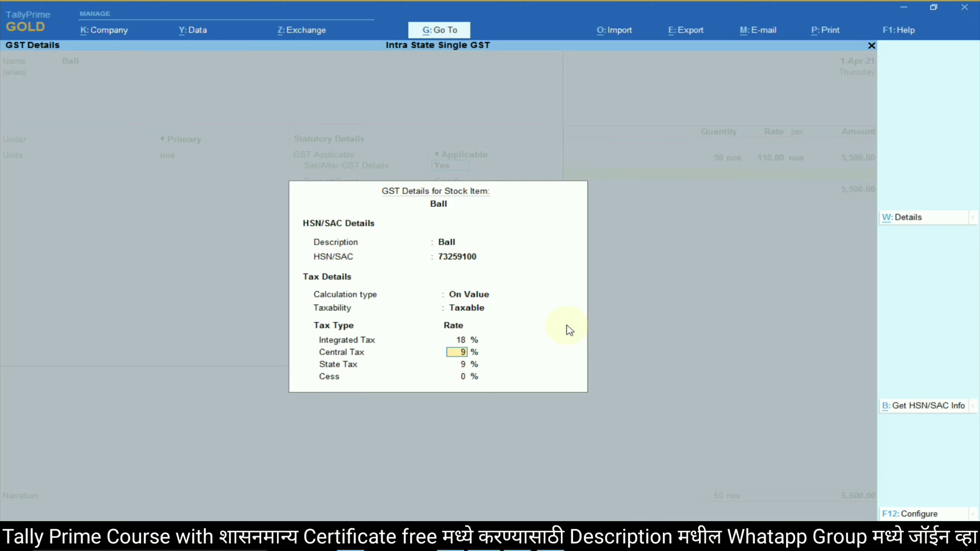
{"action": "key", "text": "Return"}
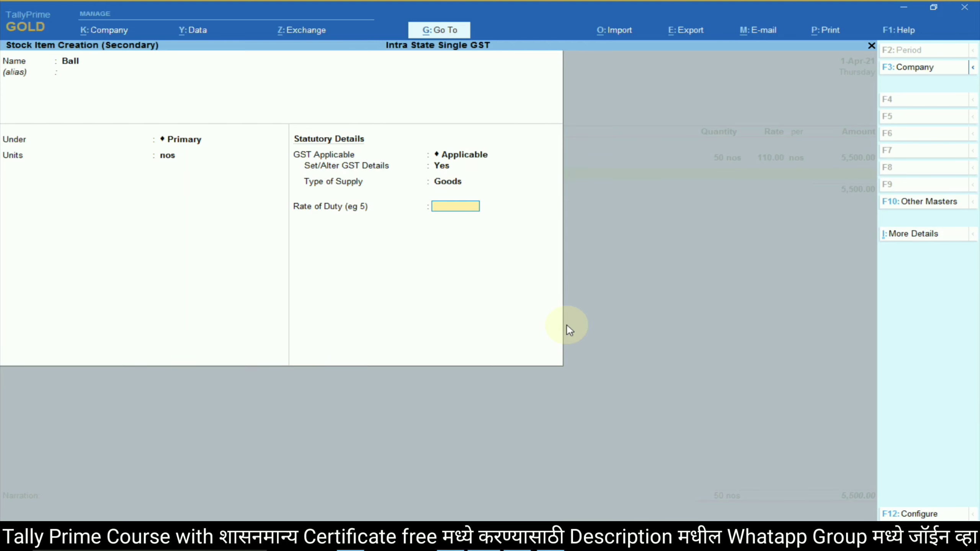
{"action": "key", "text": "Return"}
{"action": "key", "text": "Return"}
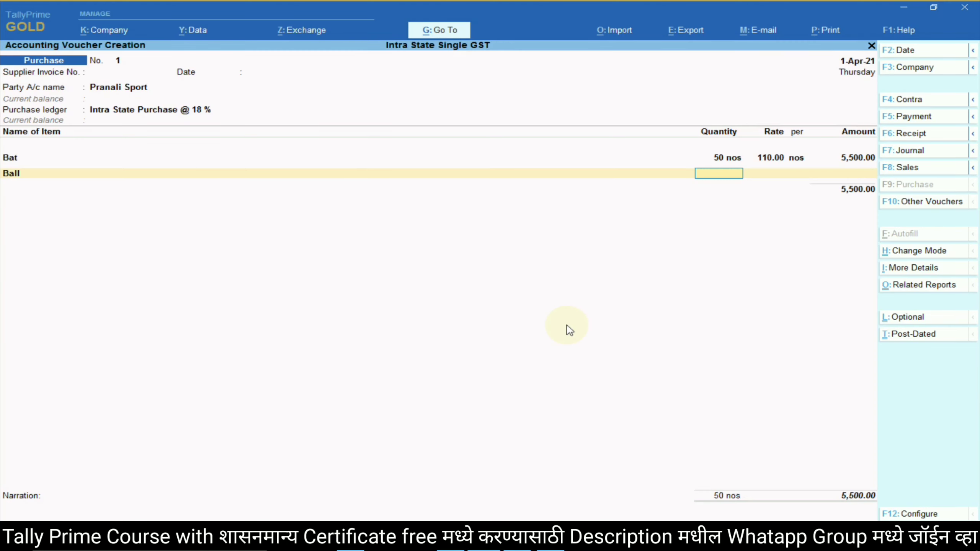
- Check Ball's purchase figures in the Word notes and enter 50 nos at a rate of 130 in the TallyPrime voucher
{"action": "key", "text": "alt+Tab"}
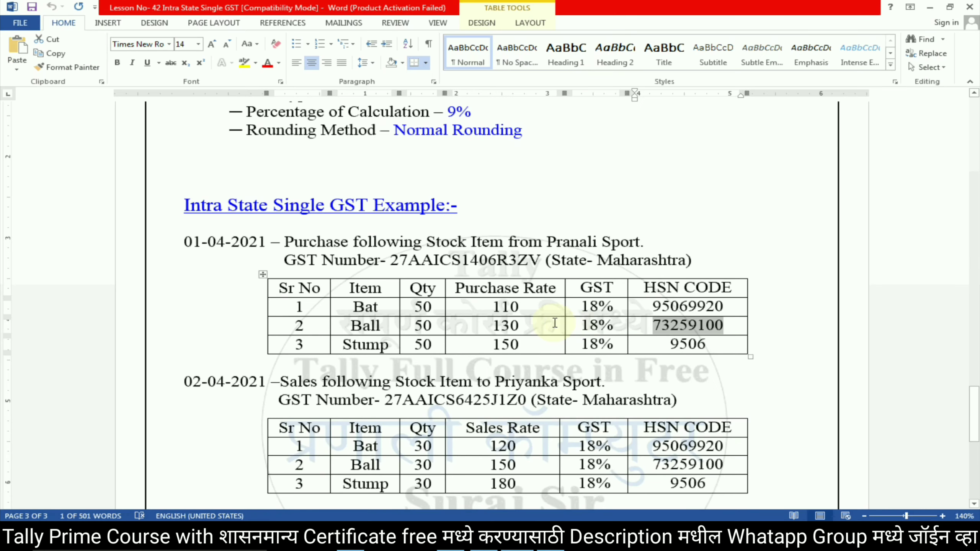
{"action": "key", "text": "alt+Tab"}
{"action": "type", "text": "50"}
{"action": "key", "text": "Return"}
{"action": "type", "text": "130"}
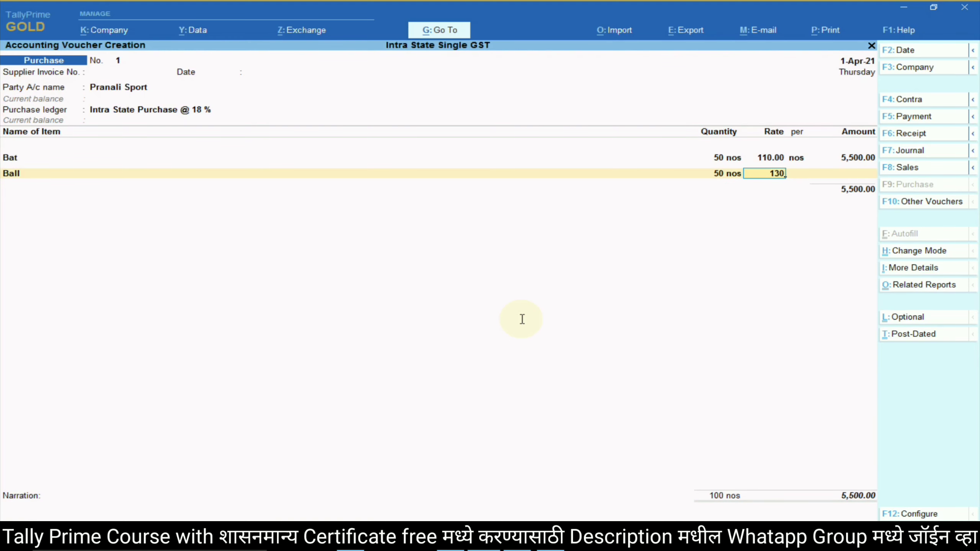
{"action": "key", "text": "Return"}
{"action": "key", "text": "Return"}
- Copy the third item name from the Word purchase table and start a TallyPrime stock item named Stump under Primary
{"action": "key", "text": "alt+Tab"}
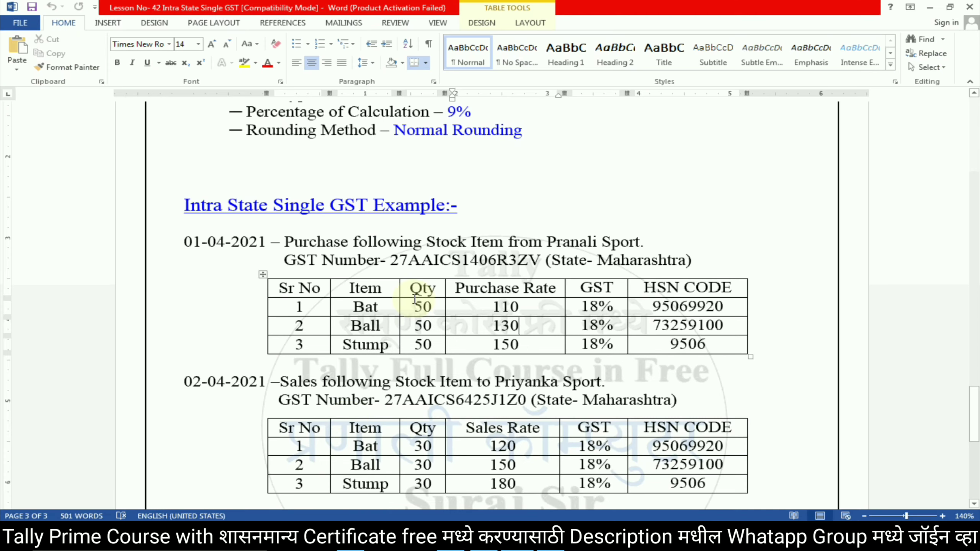
{"action": "double_click", "coordinate": [365, 344]}
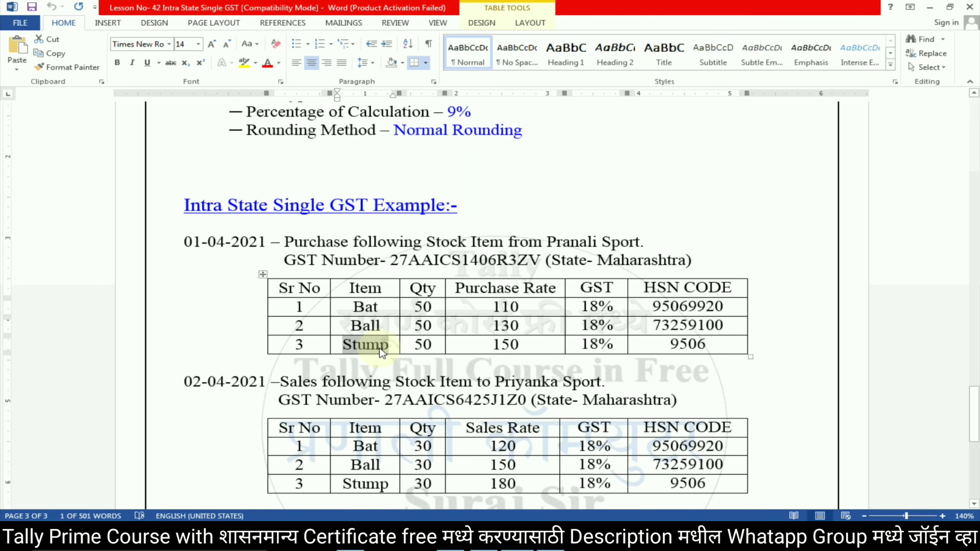
{"action": "key", "text": "alt+Tab"}
{"action": "key", "text": "alt+c"}
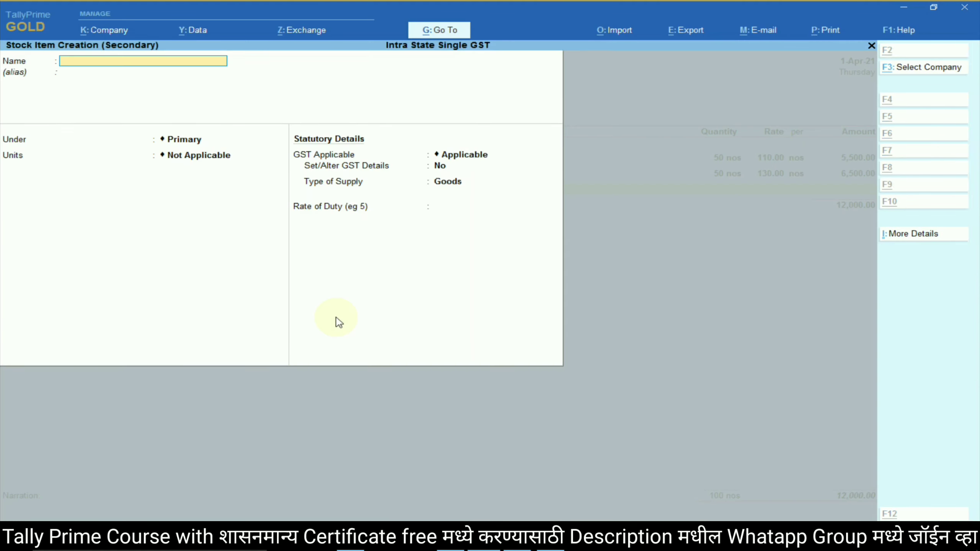
{"action": "key", "text": "ctrl+v"}
{"action": "key", "text": "Return"}
{"action": "key", "text": "Return"}
{"action": "key", "text": "Return"}
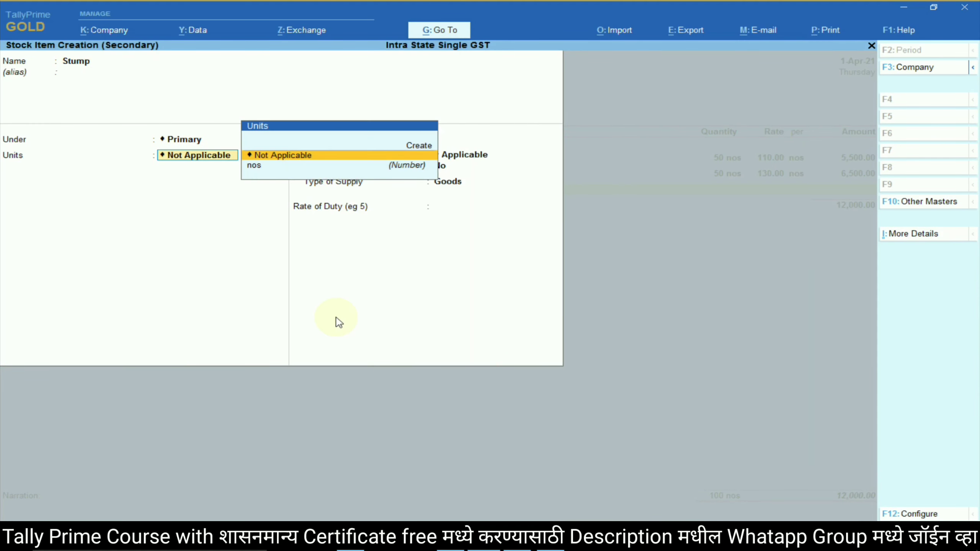
- Set Stump's unit to nos, keep GST Applicable and enable Set/Alter GST Details
{"action": "key", "text": "Down"}
{"action": "key", "text": "Return"}
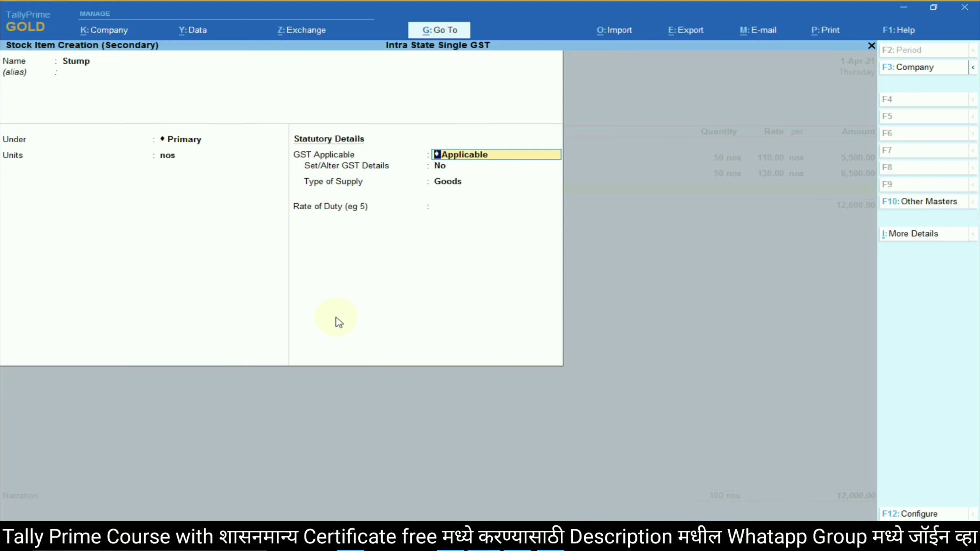
{"action": "key", "text": "Return"}
{"action": "type", "text": "y"}
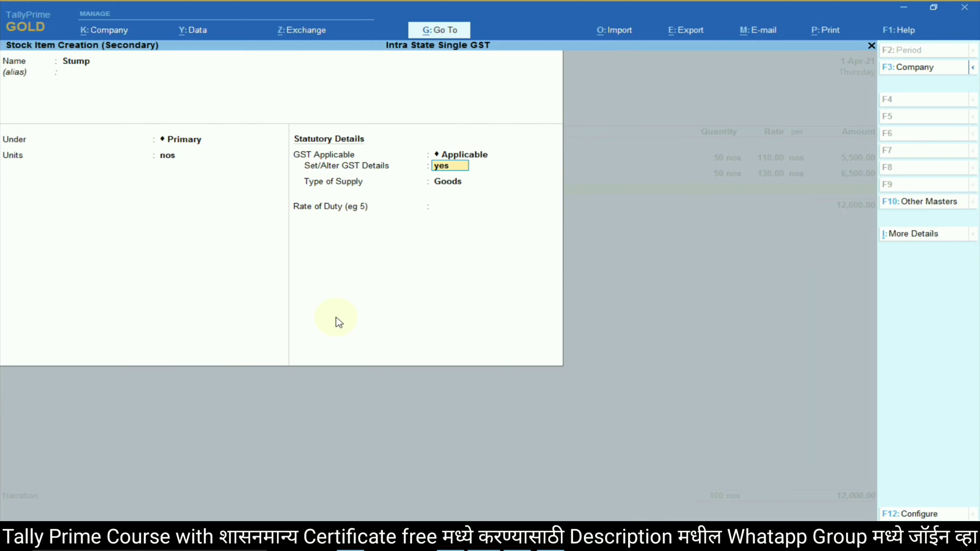
{"action": "type", "text": "es"}
{"action": "key", "text": "Return"}
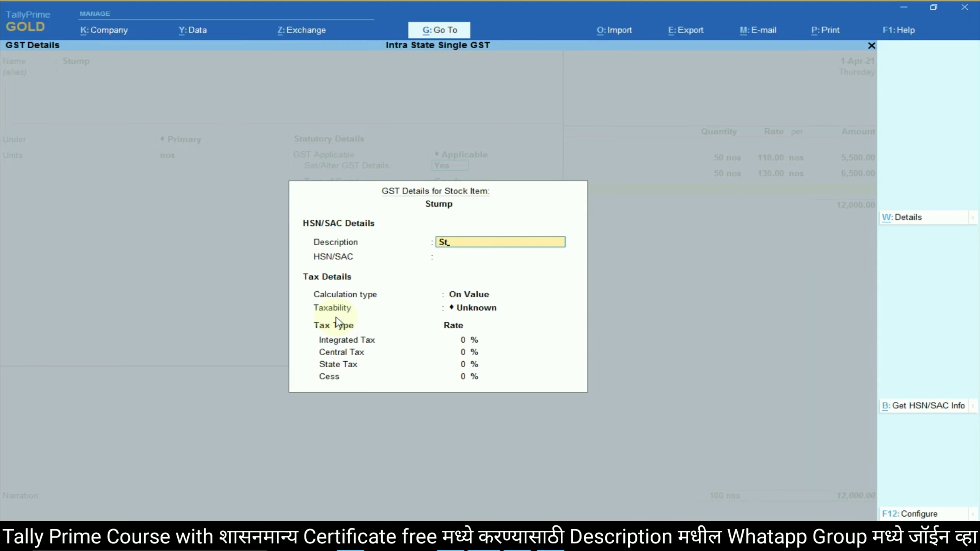
- Enter Stump as the GST description and copy its HSN code 9506 from the Word notes into TallyPrime
{"action": "key", "text": "Return"}
{"action": "key", "text": "alt+Tab"}
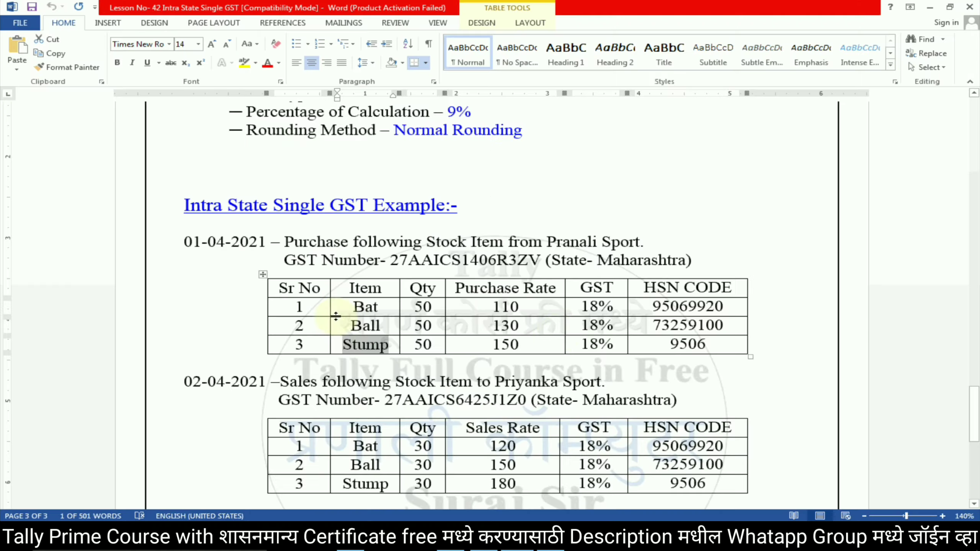
{"action": "double_click", "coordinate": [681, 343]}
{"action": "key", "text": "ctrl+c"}
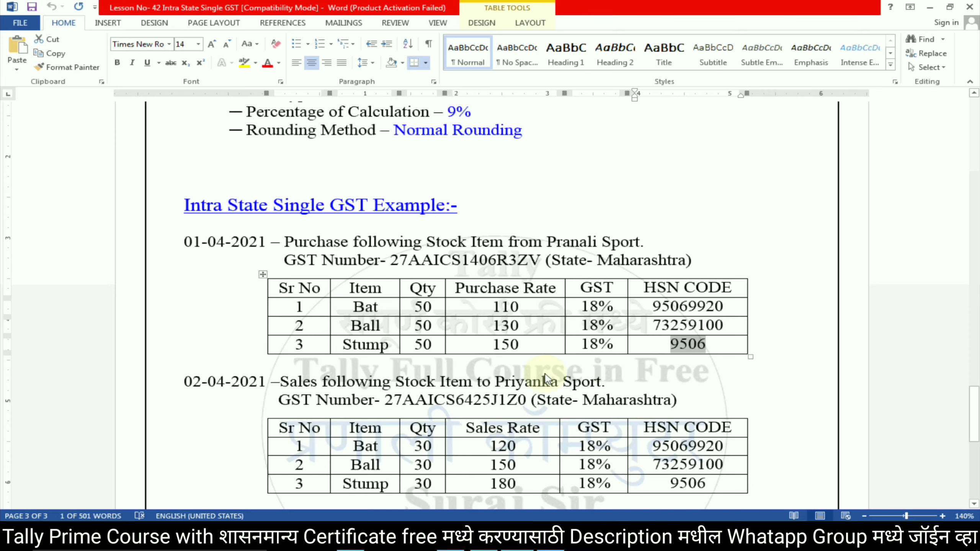
{"action": "key", "text": "alt+Tab"}
{"action": "key", "text": "ctrl+alt+v"}
{"action": "key", "text": "Return"}
- Keep Stump's calculation type as On Value and set its taxability to Taxable
{"action": "key", "text": "Return"}
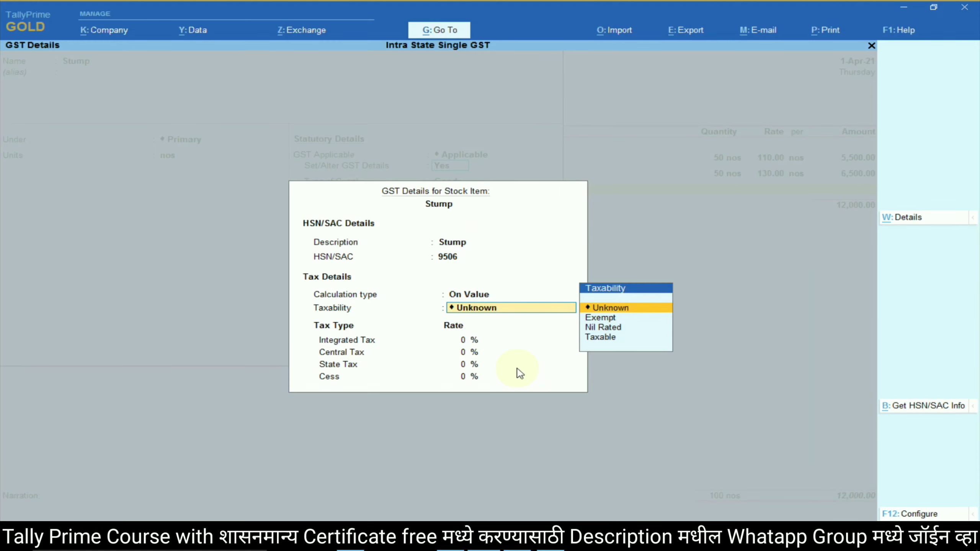
{"action": "key", "text": "Down"}
{"action": "key", "text": "Down"}
{"action": "key", "text": "Down"}
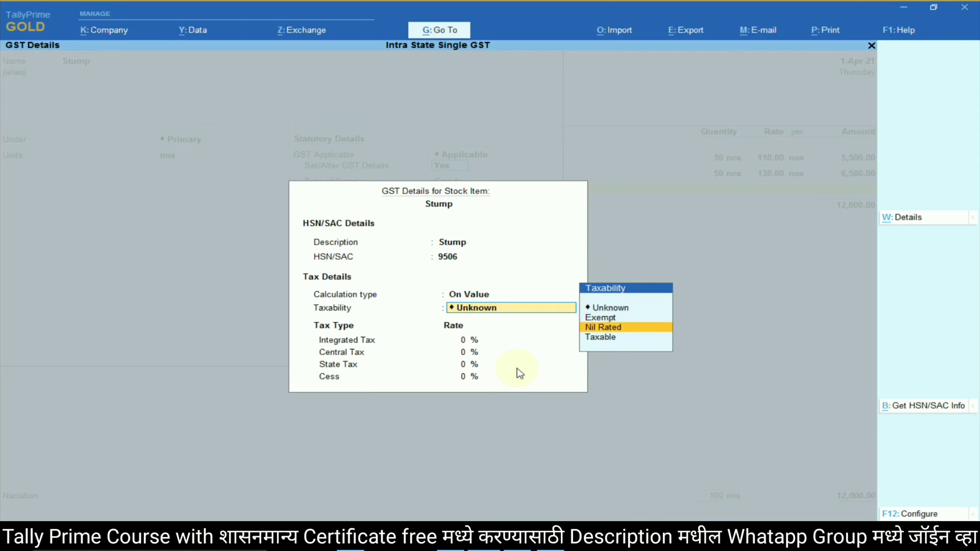
{"action": "key", "text": "Return"}
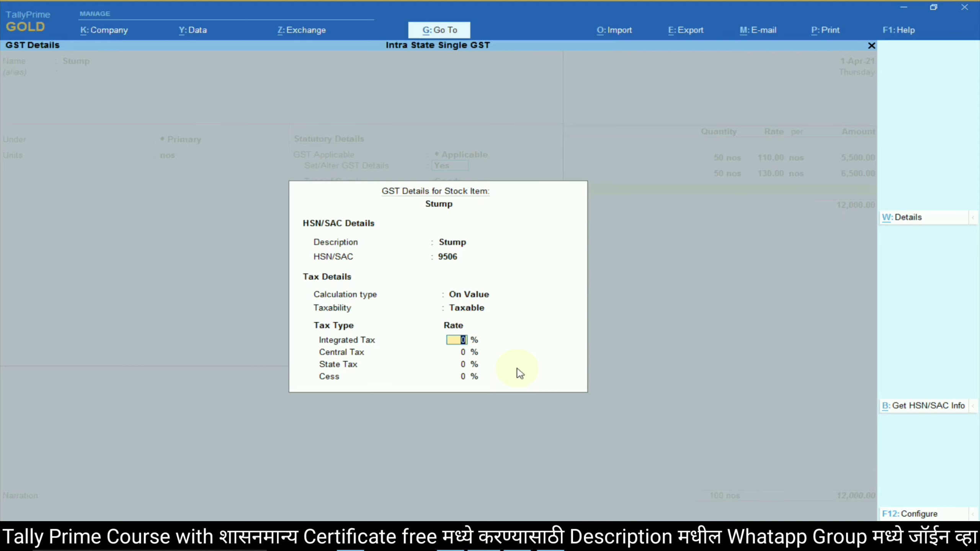
- Set Stump's integrated tax rate to 18%, keep Goods as the type of supply and save the stock item
{"action": "type", "text": "18"}
{"action": "key", "text": "Return"}
{"action": "key", "text": "Return"}
{"action": "key", "text": "Return"}
{"action": "key", "text": "Return"}
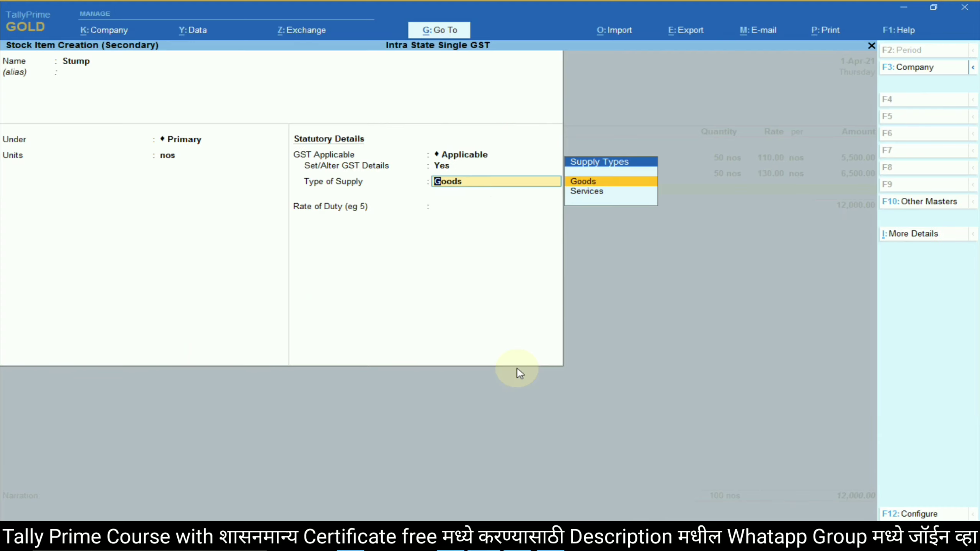
{"action": "key", "text": "Return"}
{"action": "key", "text": "Return"}
{"action": "key", "text": "Return"}
- Enter 50 nos of Stump at the Word notes' rate of 150 in the TallyPrime voucher and end the item list
{"action": "type", "text": "50"}
{"action": "key", "text": "Return"}
{"action": "key", "text": "alt+Tab"}
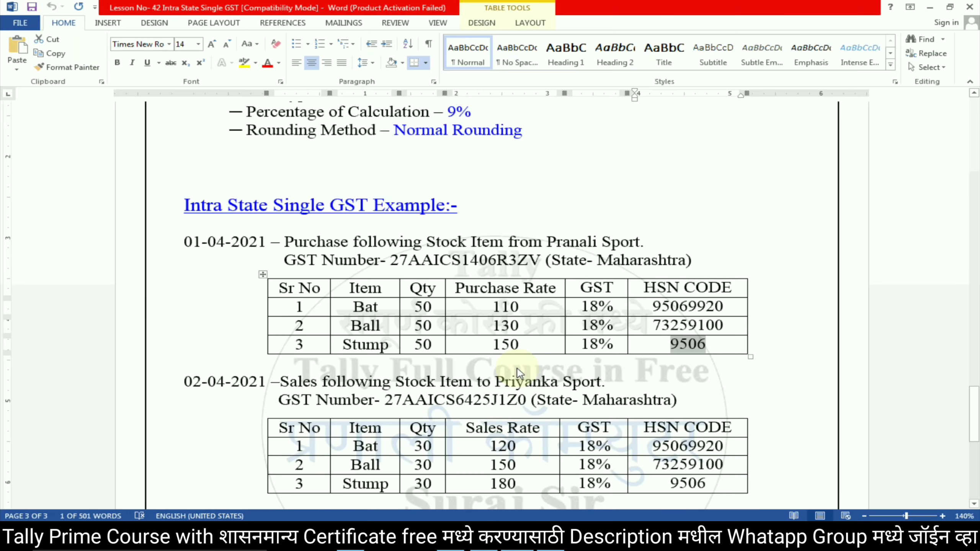
{"action": "key", "text": "alt+Tab"}
{"action": "type", "text": "150"}
{"action": "key", "text": "Return"}
{"action": "key", "text": "Return"}
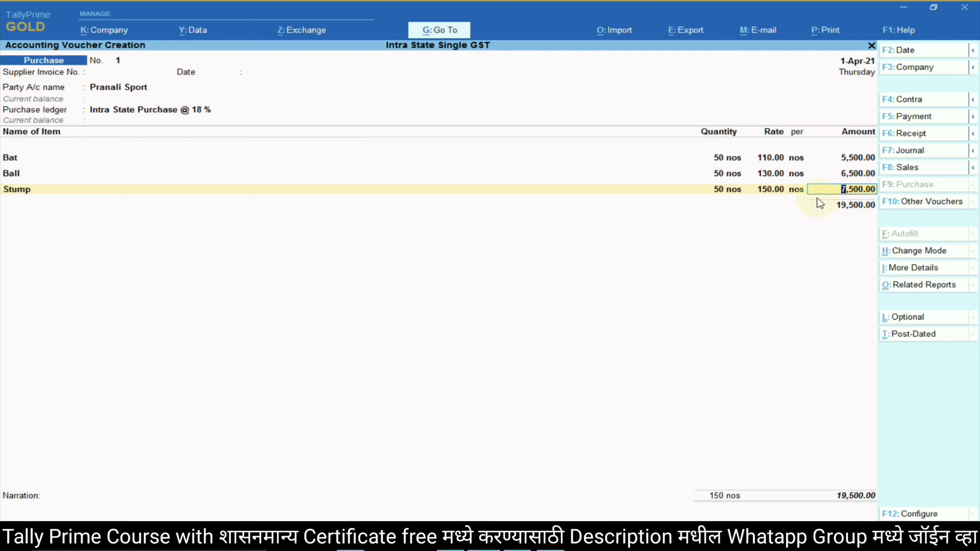
{"action": "key", "text": "Return"}
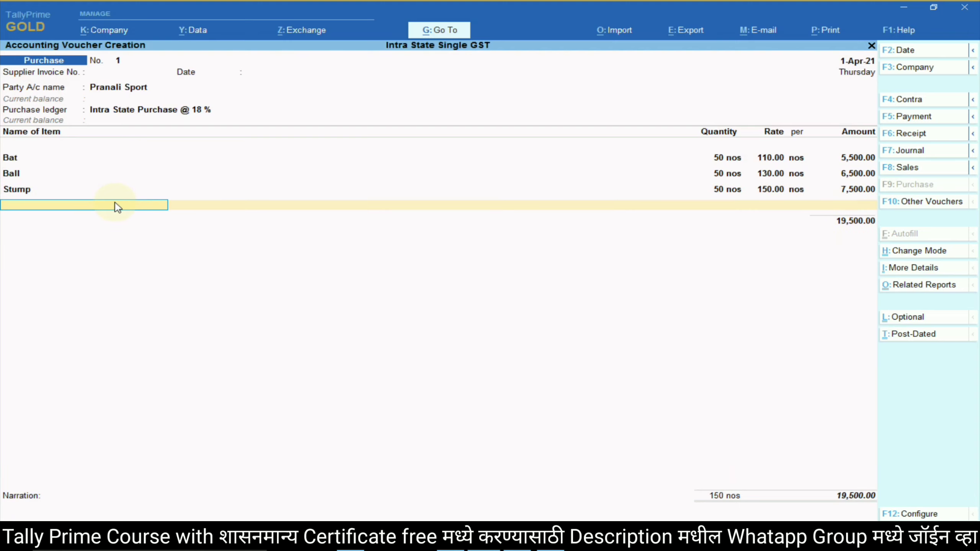
{"action": "key", "text": "Return"}
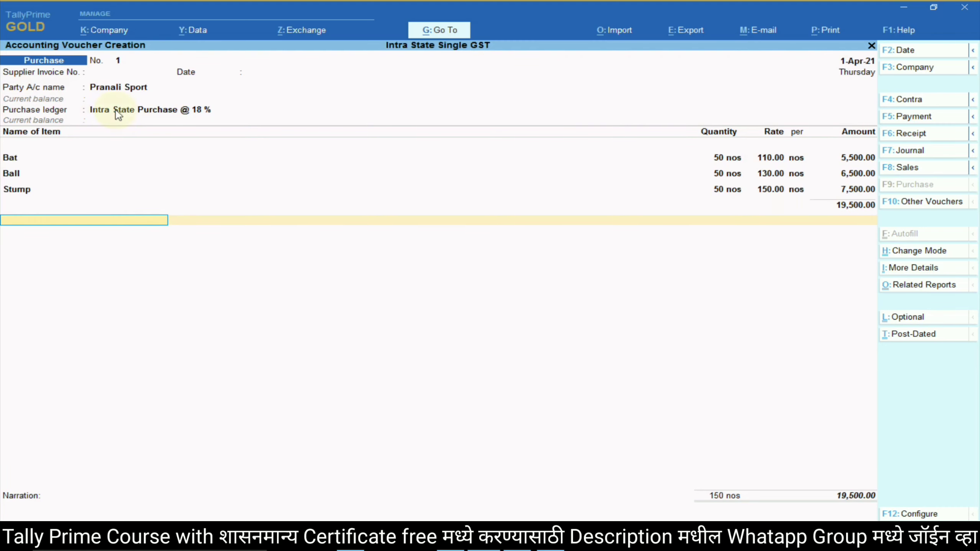
- Find the Input CGST Ledger section in the Word notes and copy its ledger name, Input GGST @ 9 %
{"action": "key", "text": "alt+Tab"}
{"action": "scroll", "coordinate": [338, 318], "scroll_direction": "up", "scroll_amount": 10}
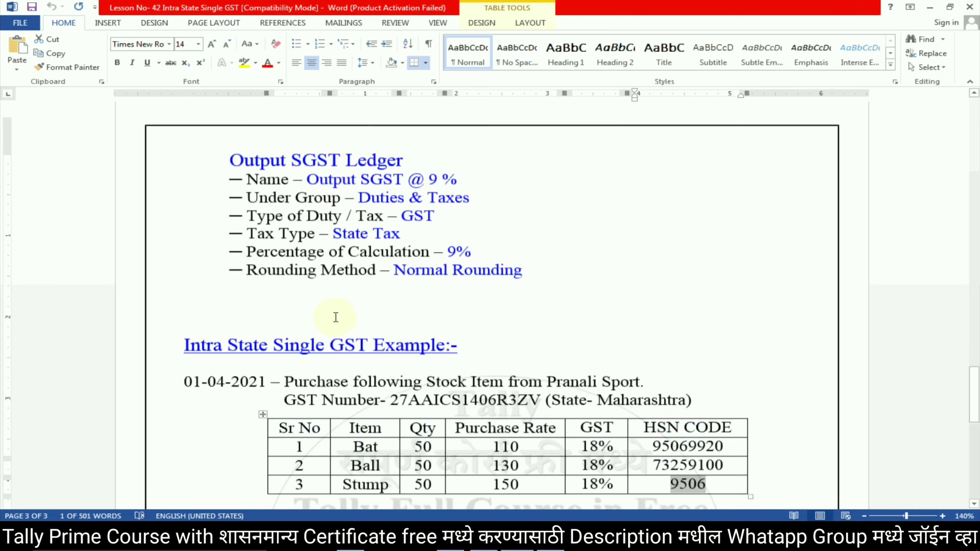
{"action": "scroll", "coordinate": [339, 317], "scroll_direction": "up", "scroll_amount": 12}
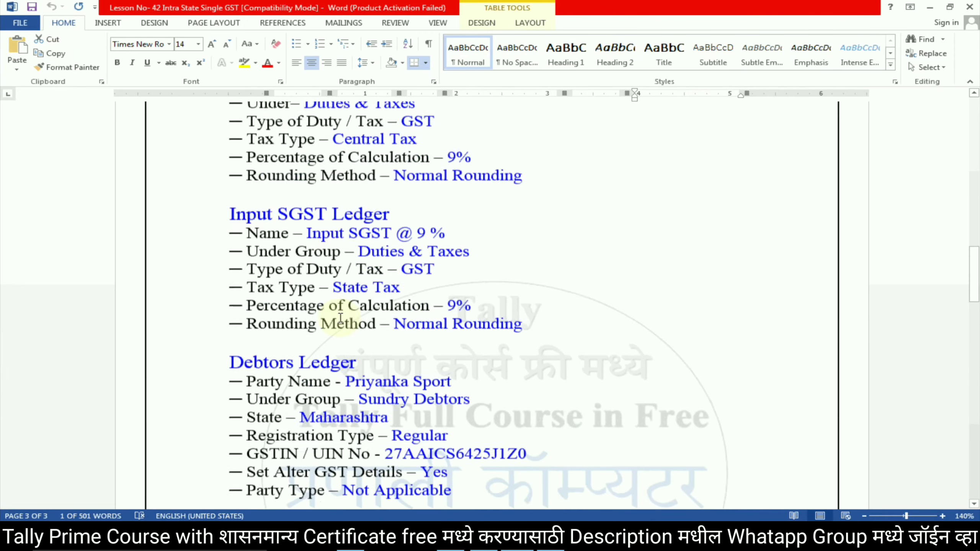
{"action": "scroll", "coordinate": [339, 317], "scroll_direction": "up", "scroll_amount": 12}
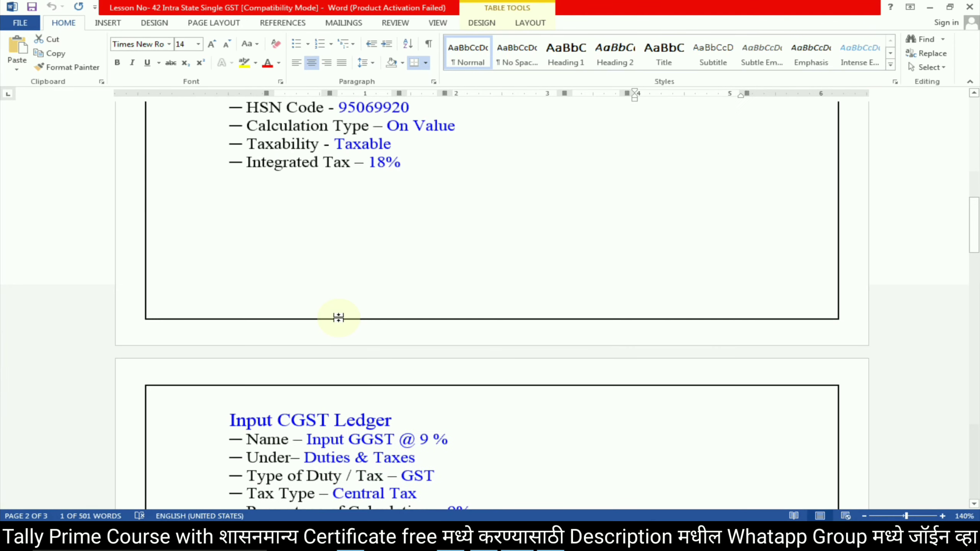
{"action": "scroll", "coordinate": [340, 317], "scroll_direction": "down", "scroll_amount": 12}
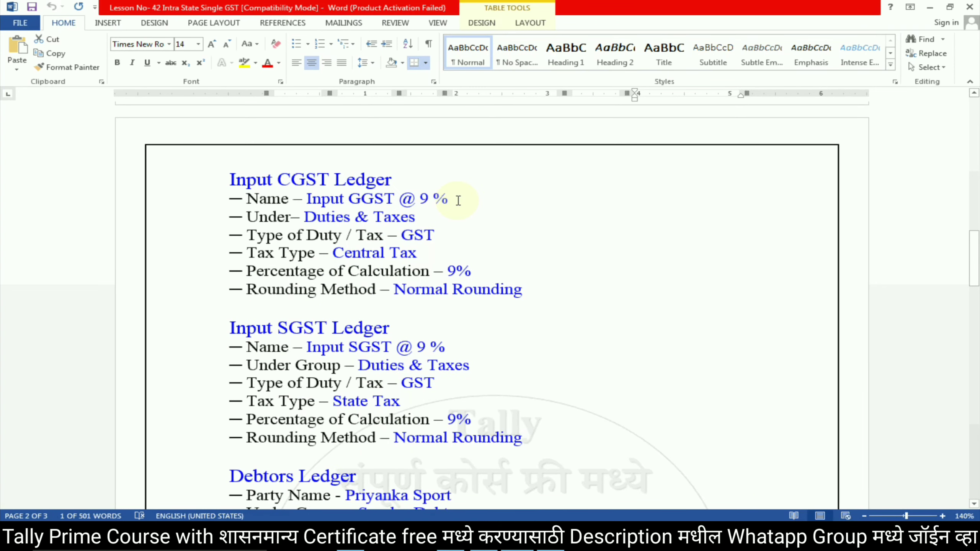
{"action": "left_click_drag", "start_coordinate": [451, 199], "coordinate": [316, 199]}
{"action": "key", "text": "ctrl+c"}
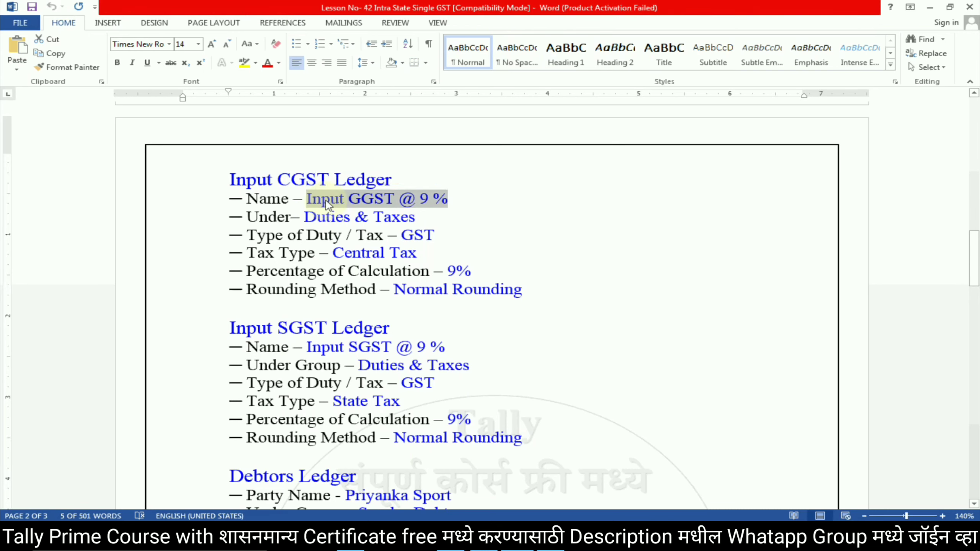
{"action": "left_click", "coordinate": [373, 200]}
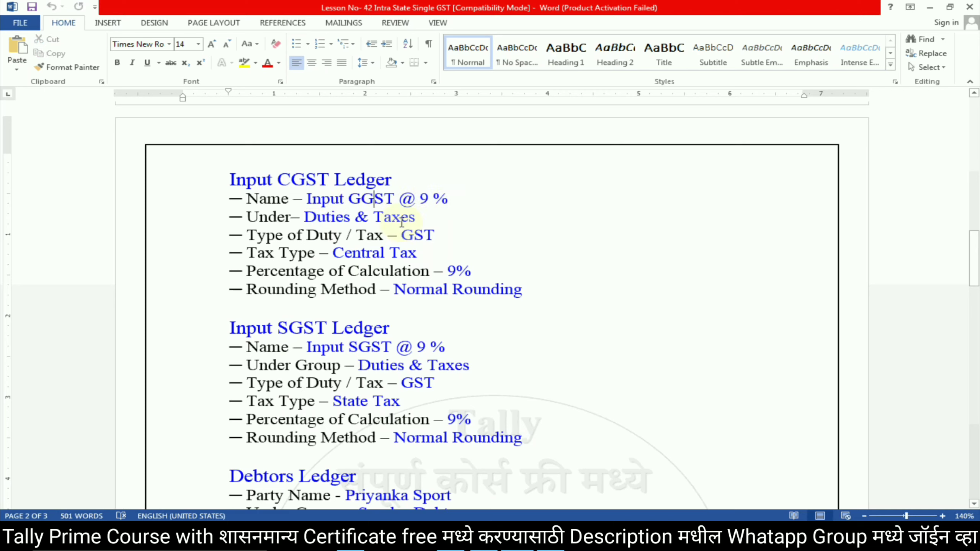
- Create a ledger from the TallyPrime purchase voucher named Input GGST @ 9 % and place it under Duties & Taxes
{"action": "key", "text": "alt+Tab"}
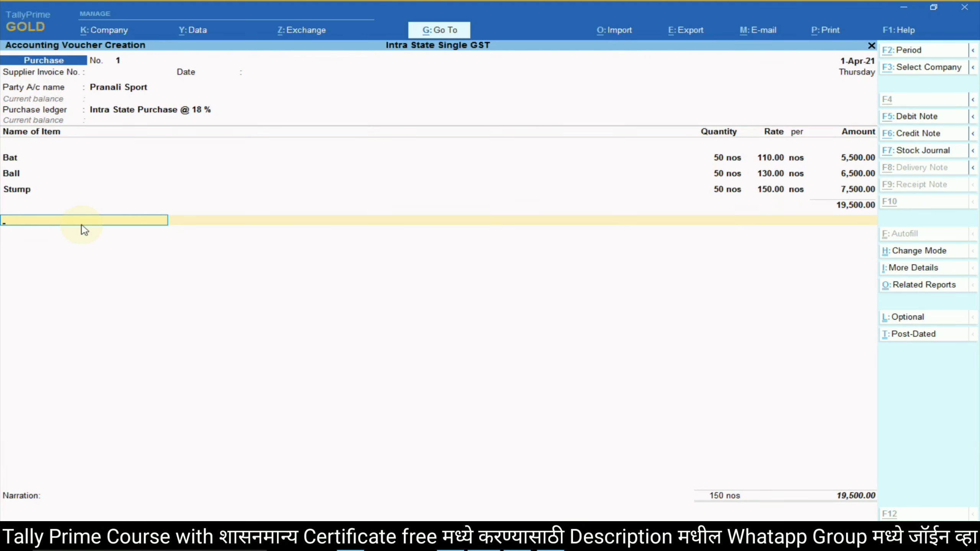
{"action": "key", "text": "alt+c"}
{"action": "key", "text": "ctrl+v"}
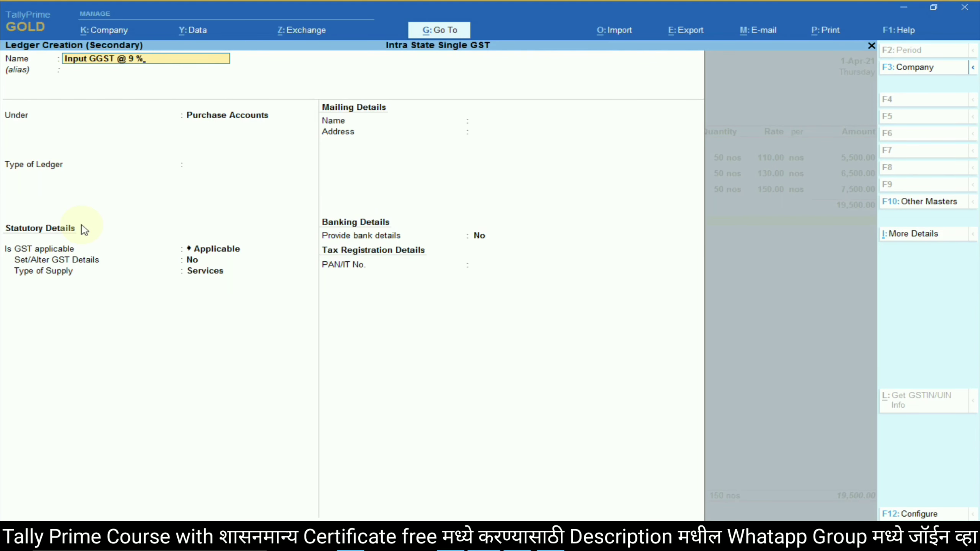
{"action": "key", "text": "Return"}
{"action": "key", "text": "Return"}
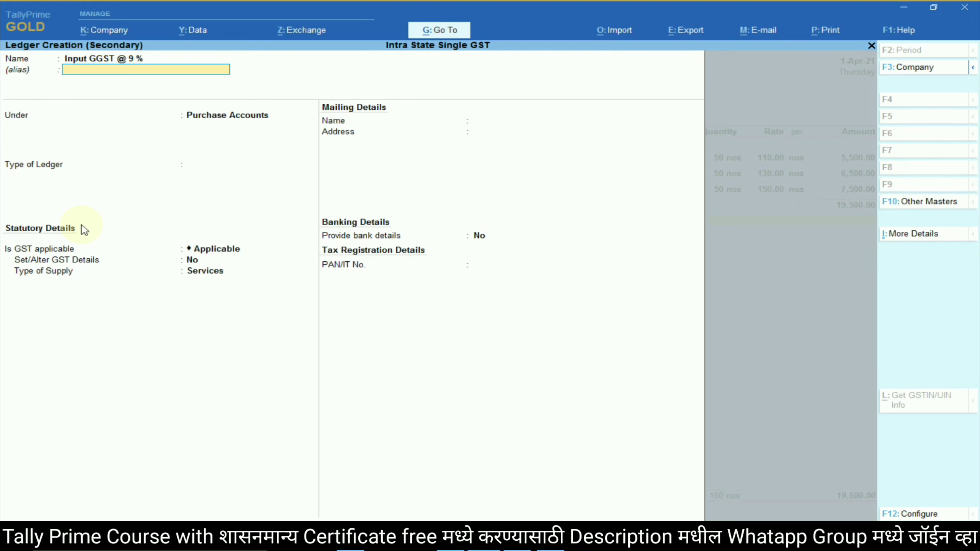
{"action": "type", "text": "Dut"}
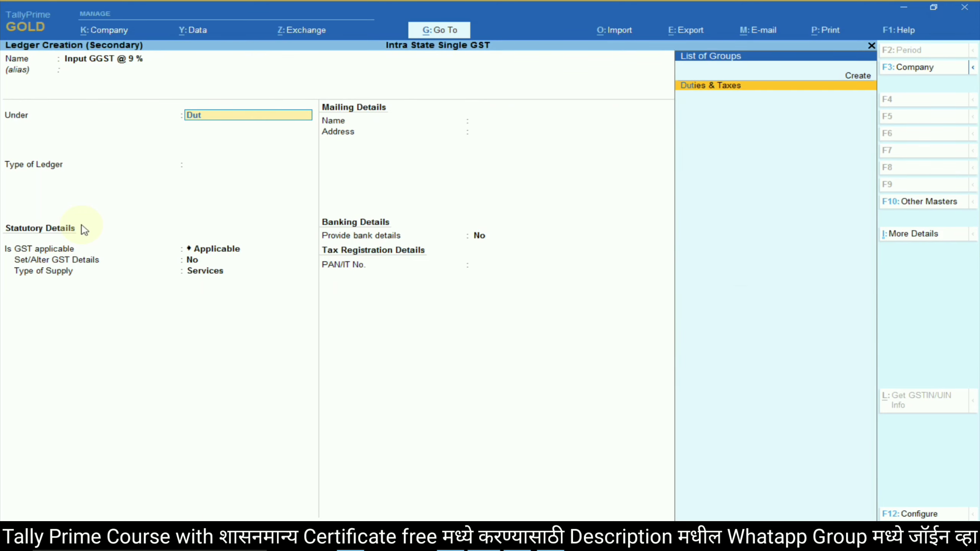
{"action": "key", "text": "Return"}
- Set the ledger's duty type to GST, its tax type to Central Tax and the percentage of calculation to 9%
{"action": "key", "text": "Up"}
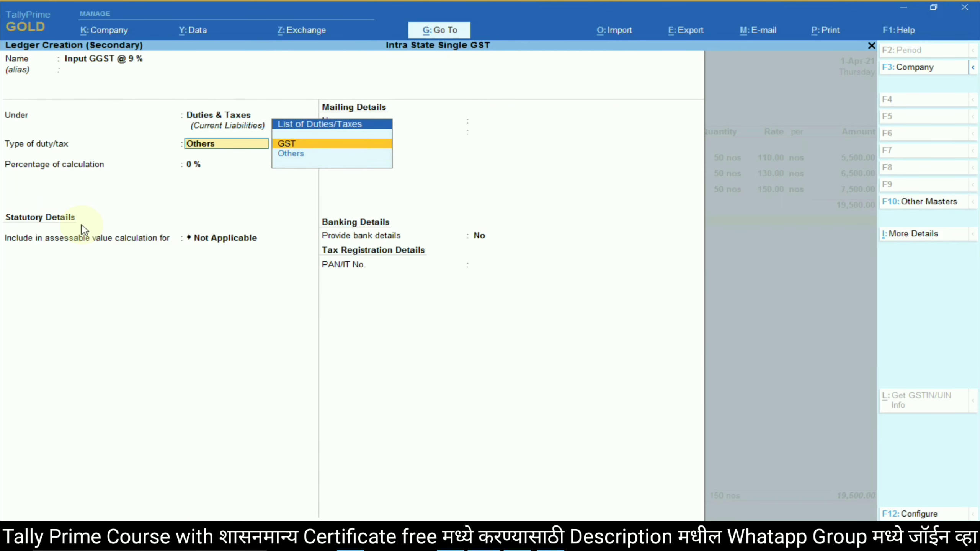
{"action": "key", "text": "Return"}
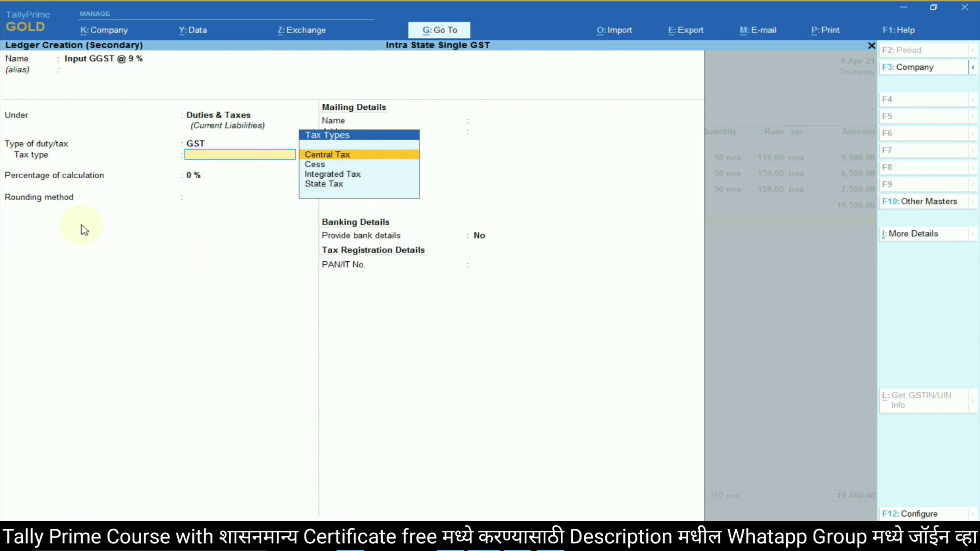
{"action": "key", "text": "Down"}
{"action": "key", "text": "Up"}
{"action": "key", "text": "Return"}
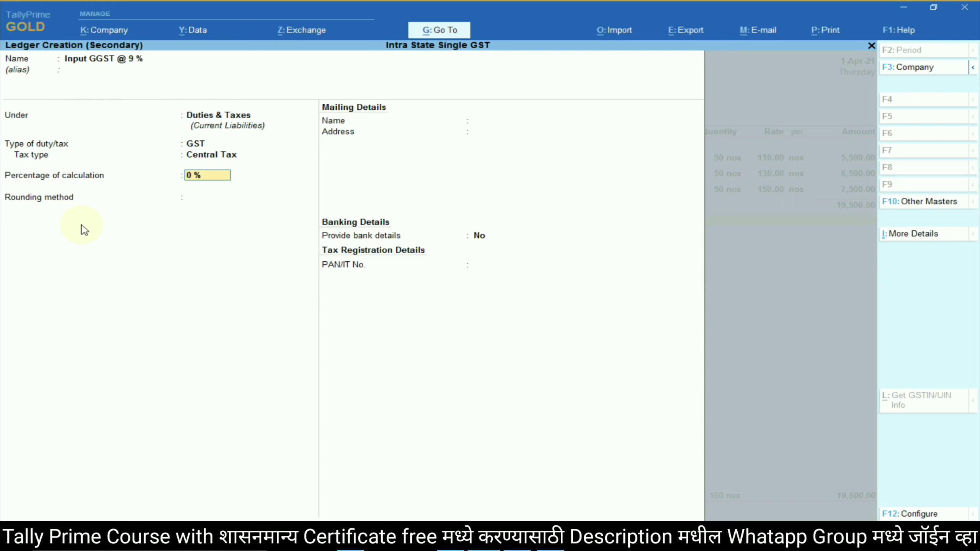
{"action": "type", "text": "9"}
{"action": "key", "text": "Return"}
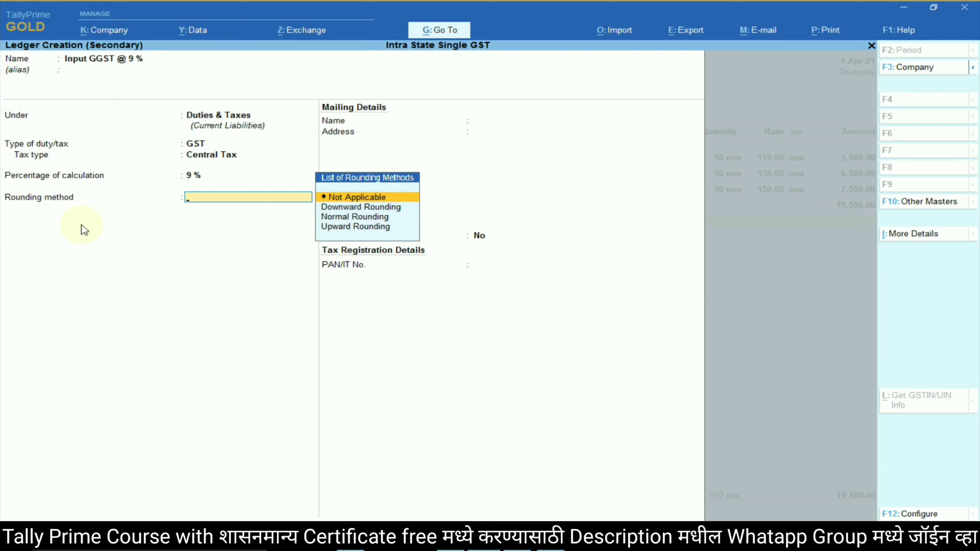
- Choose Normal Rounding for Input GGST @ 9 %, save the ledger and accept its tax amount in the purchase voucher
{"action": "key", "text": "Down"}
{"action": "key", "text": "Down"}
{"action": "key", "text": "Down"}
{"action": "key", "text": "Up"}
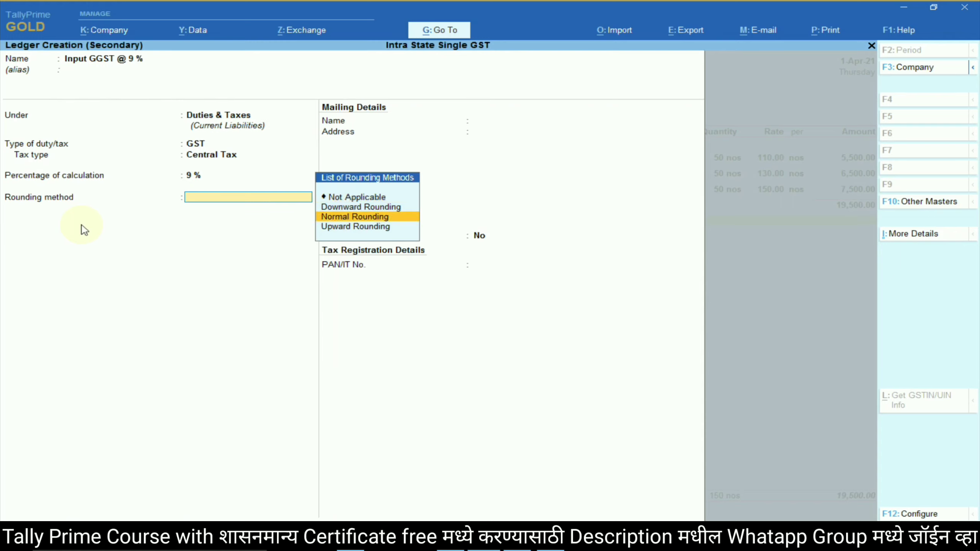
{"action": "key", "text": "Return"}
{"action": "key", "text": "Return"}
{"action": "key", "text": "Return"}
{"action": "key", "text": "Return"}
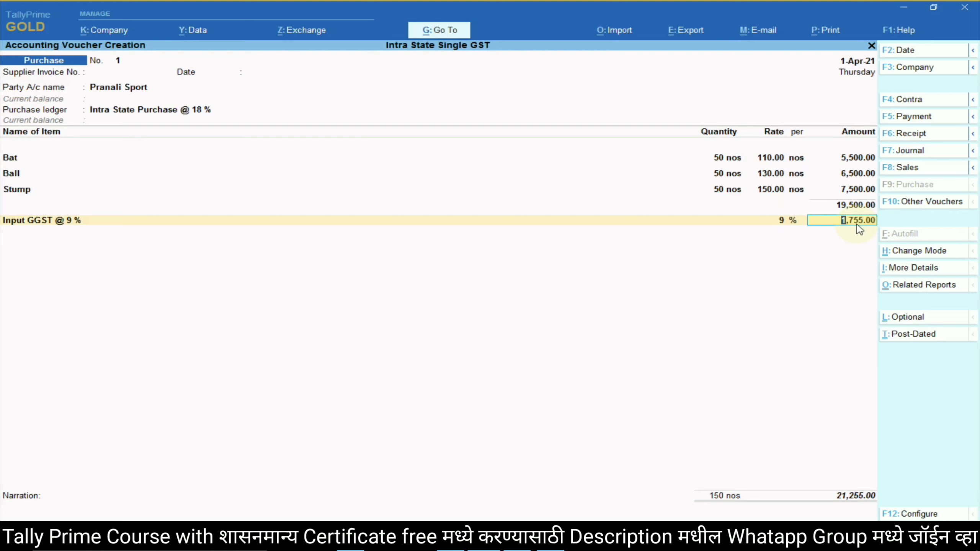
{"action": "key", "text": "Return"}
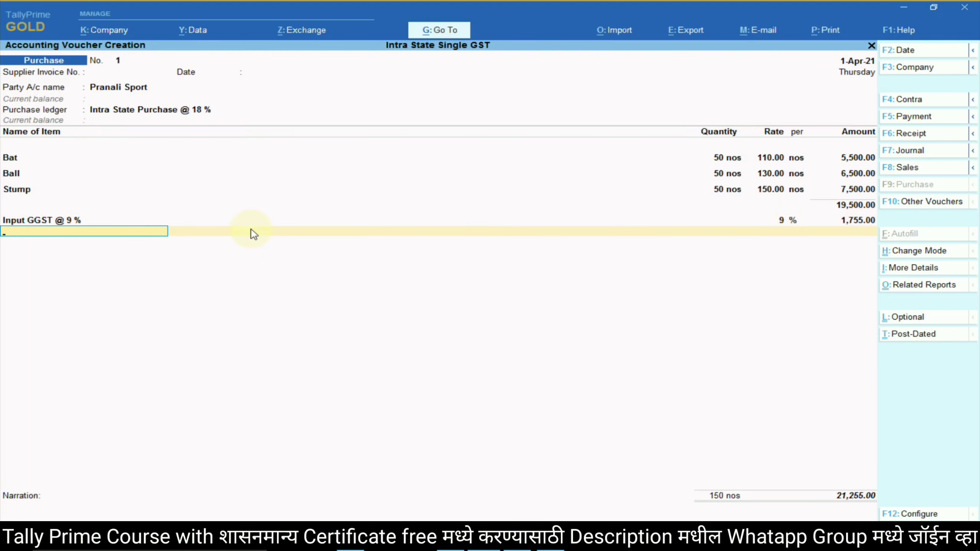
- Switch to the Word notes and copy the Input SGST Ledger's name, Input SGST @ 9 %
{"action": "key", "text": "ctrl"}
{"action": "key", "text": "alt+Tab"}
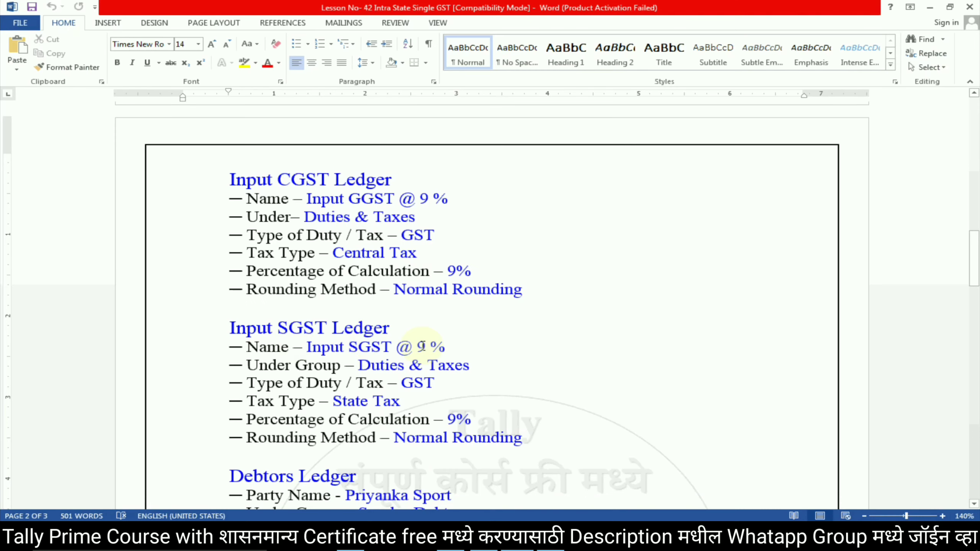
{"action": "left_click_drag", "start_coordinate": [448, 347], "coordinate": [310, 346]}
{"action": "key", "text": "ctrl+c"}
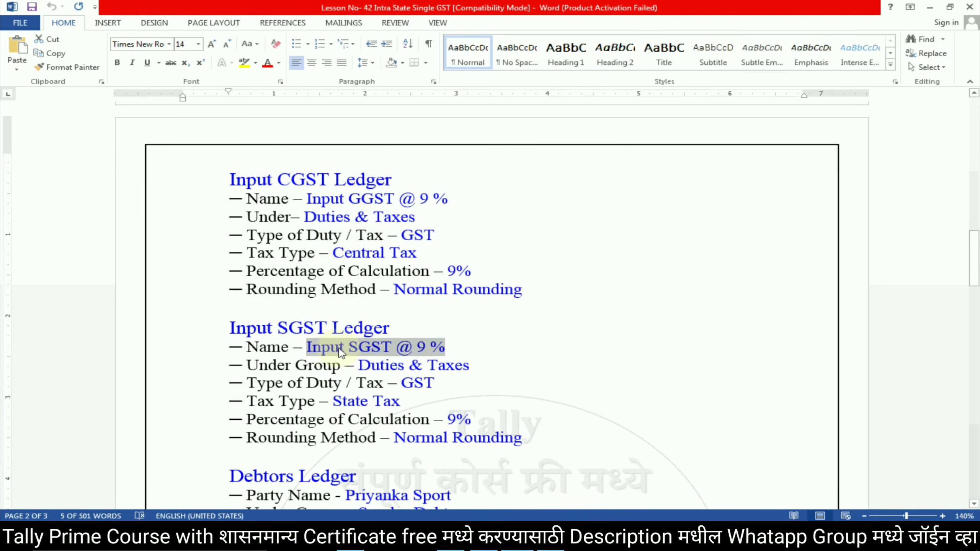
- Create a ledger from the TallyPrime voucher named Input SGST @ 9 % and keep it under Duties & Taxes
{"action": "key", "text": "alt+Tab"}
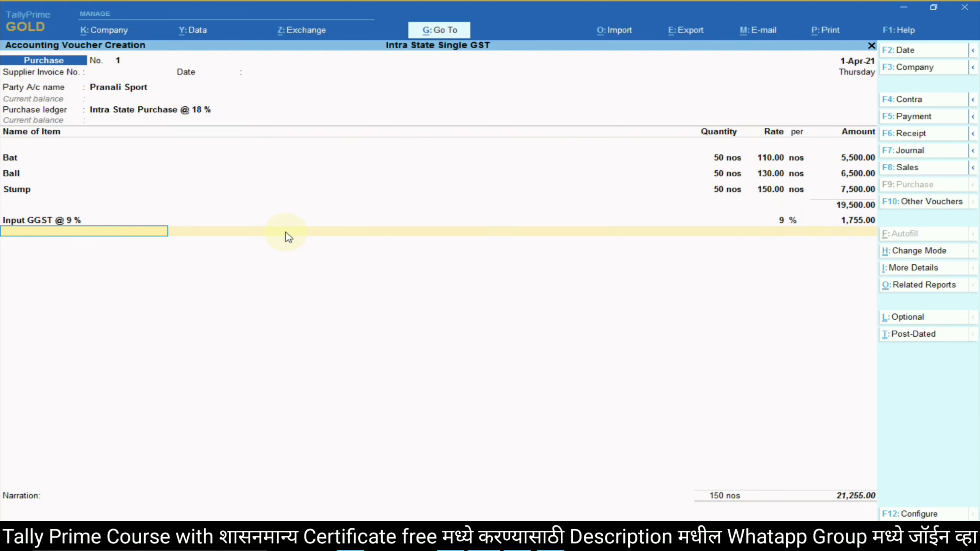
{"action": "key", "text": "alt+c"}
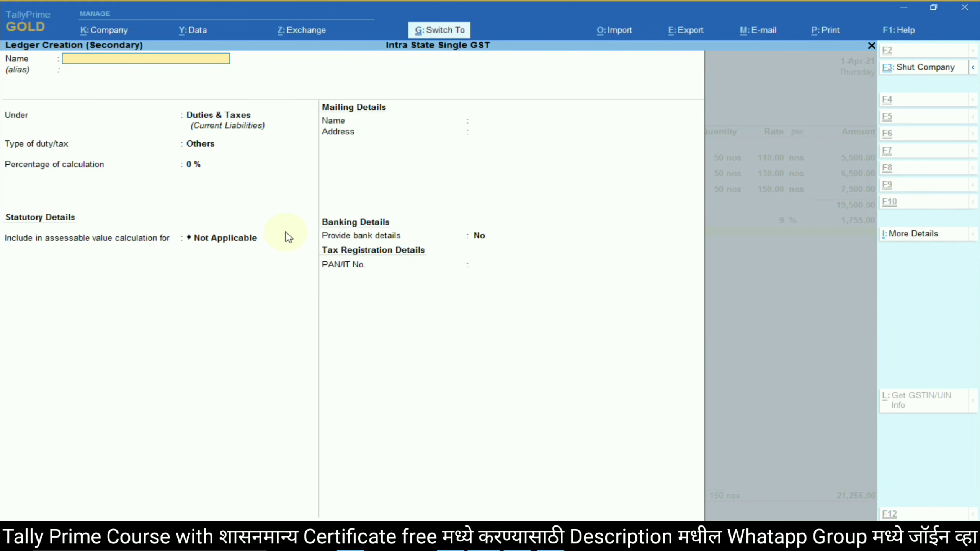
{"action": "key", "text": "ctrl+v"}
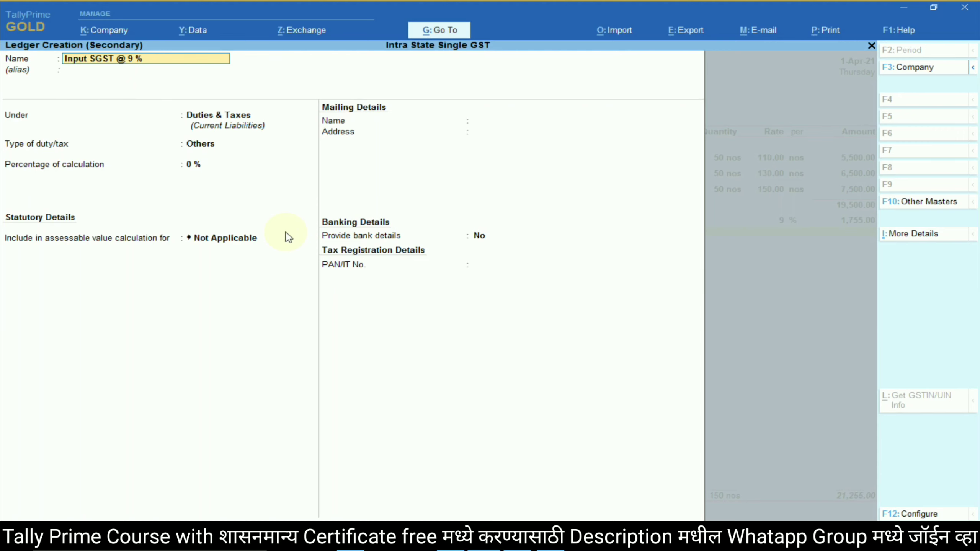
{"action": "key", "text": "Return"}
{"action": "key", "text": "Return"}
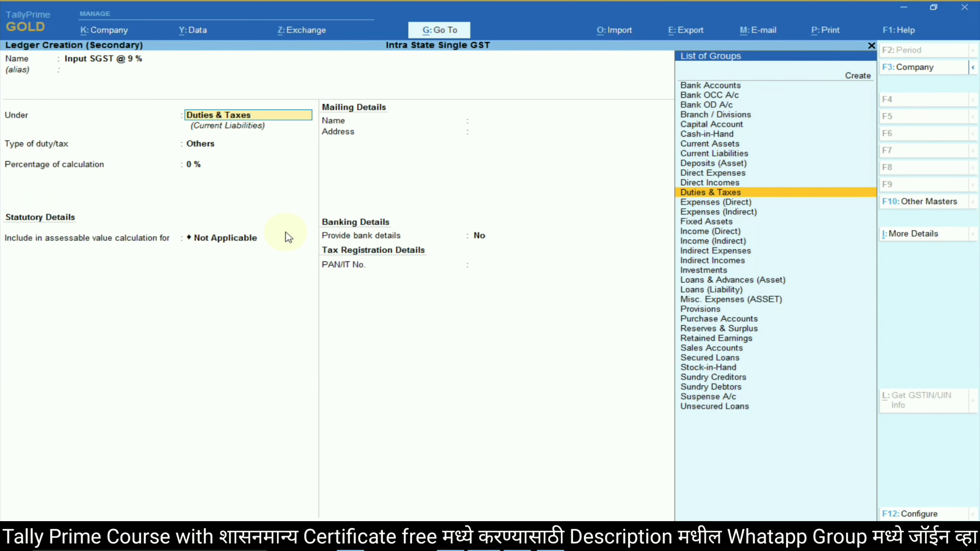
{"action": "key", "text": "Return"}
- Set the SGST ledger's duty type to GST, its tax type to State Tax and the percentage of calculation to 9%
{"action": "key", "text": "Up"}
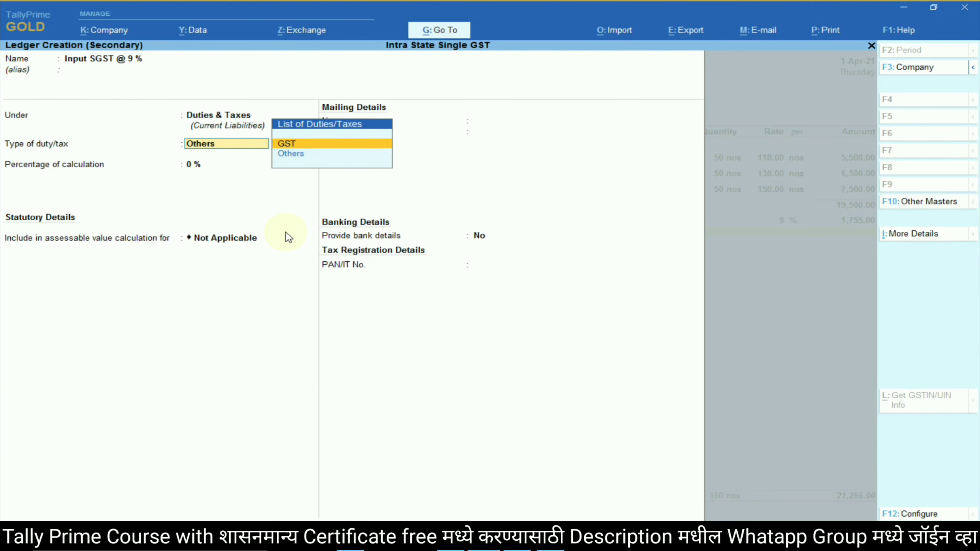
{"action": "key", "text": "Return"}
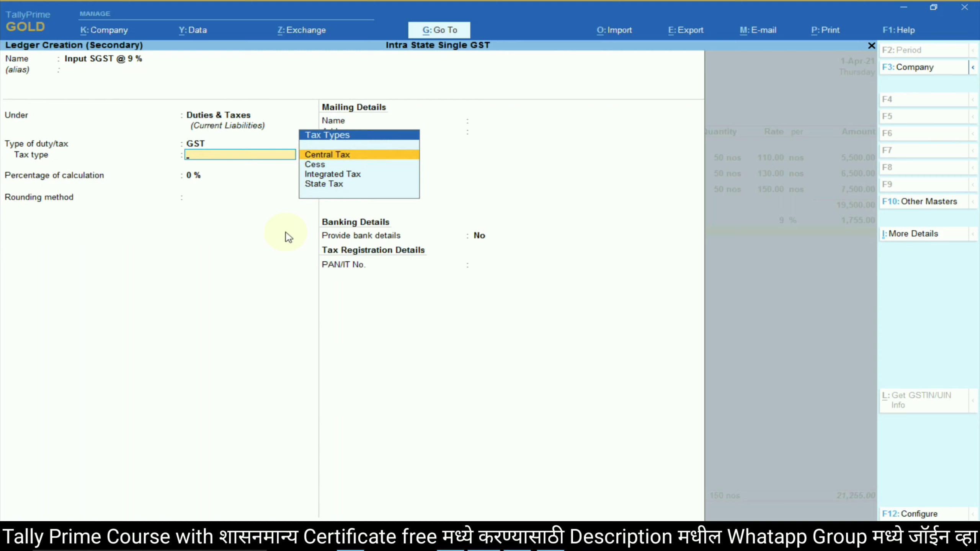
{"action": "key", "text": "Down"}
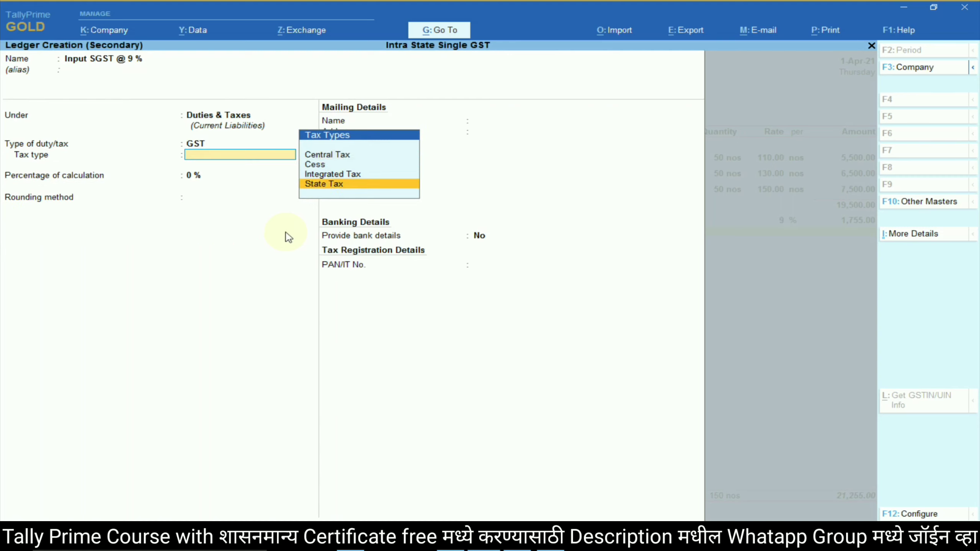
{"action": "key", "text": "Return"}
{"action": "key", "text": "Return"}
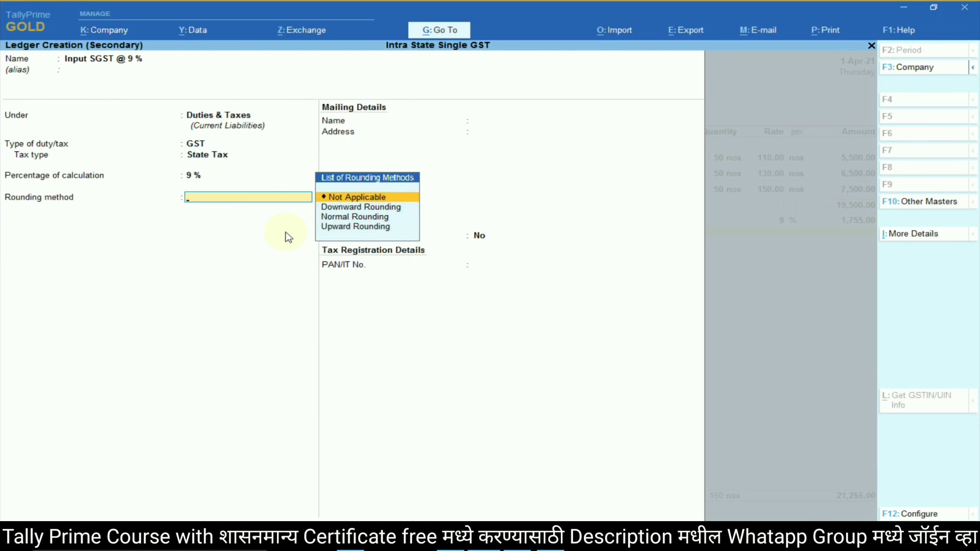
- Choose Normal Rounding for Input SGST @ 9 %, leave bank details at No and save the ledger into the voucher
{"action": "key", "text": "Down"}
{"action": "key", "text": "Down"}
{"action": "key", "text": "Return"}
{"action": "key", "text": "Return"}
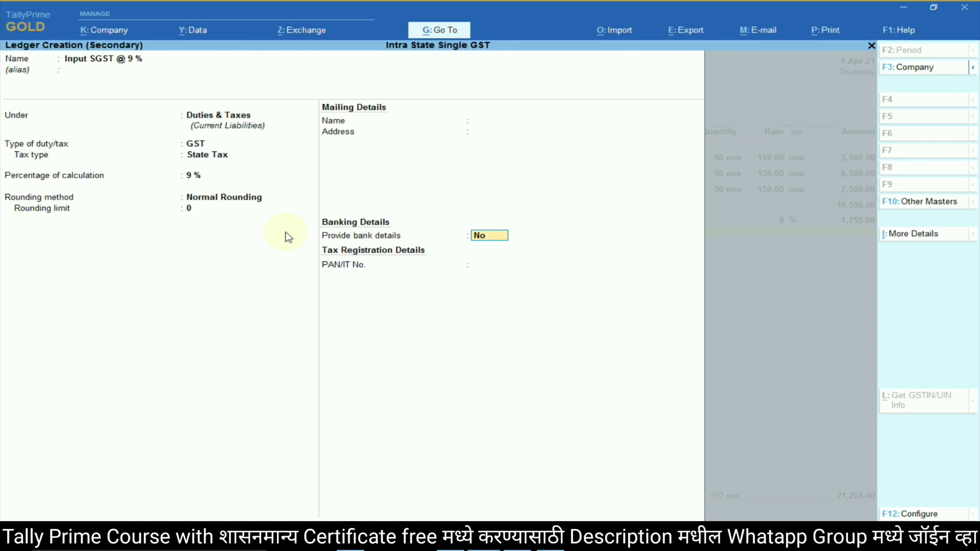
{"action": "key", "text": "Return"}
{"action": "key", "text": "Return"}
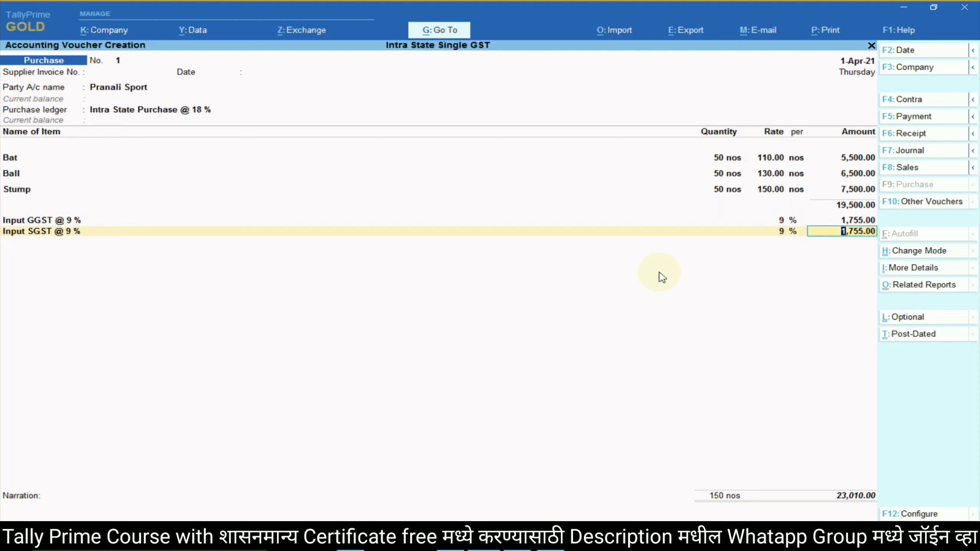
- Accept the SGST amount, end the tax ledger list, leave the narration blank and save the purchase voucher
{"action": "key", "text": "Return"}
{"action": "key", "text": "Return"}
{"action": "key", "text": "Return"}
{"action": "key", "text": "Return"}
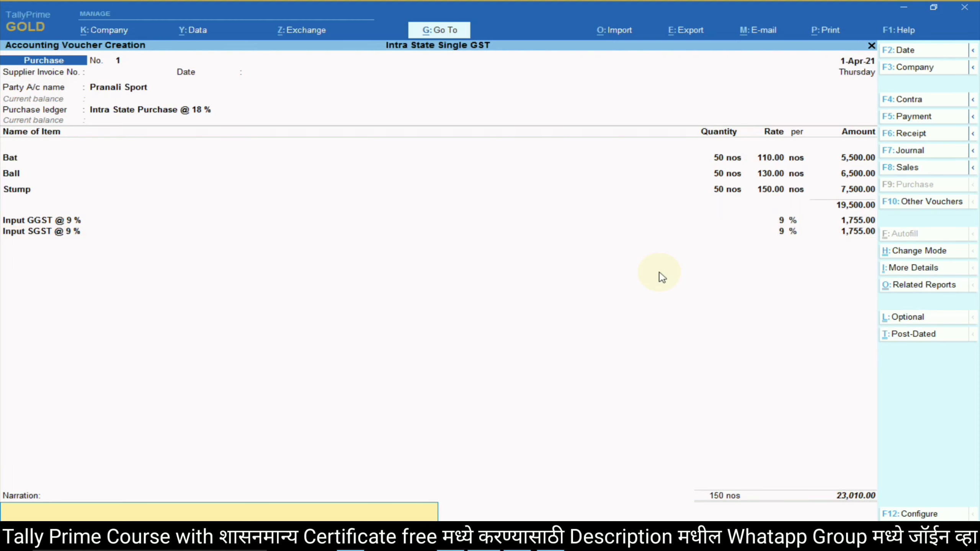
{"action": "key", "text": "Return"}
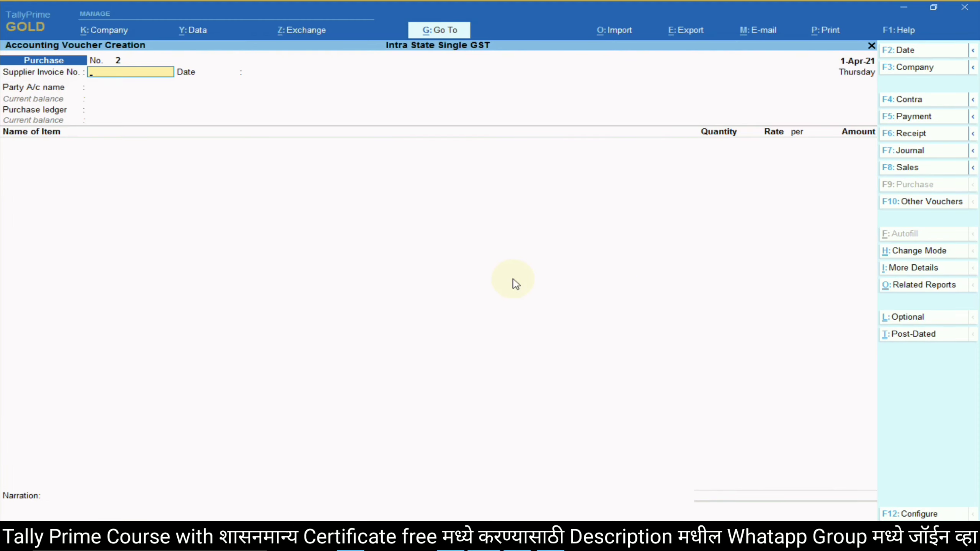
- Find the 02-04-2021 sales transaction in the Word notes and copy the party name, Priyanka Sport
{"action": "key", "text": "alt+Tab"}
{"action": "scroll", "coordinate": [459, 343], "scroll_direction": "down", "scroll_amount": 6}
{"action": "scroll", "coordinate": [450, 339], "scroll_direction": "down", "scroll_amount": 20}
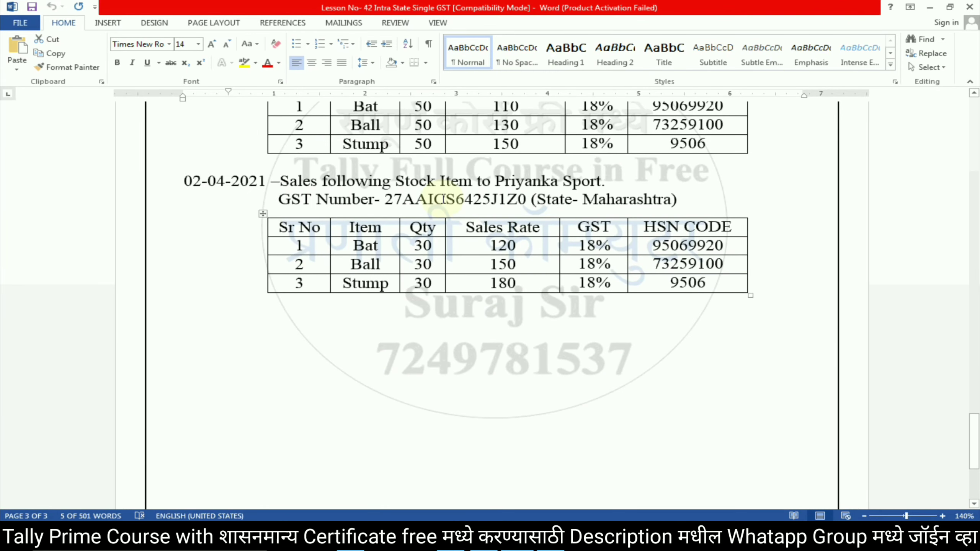
{"action": "left_click_drag", "start_coordinate": [507, 183], "coordinate": [600, 182]}
{"action": "key", "text": "ctrl+c"}
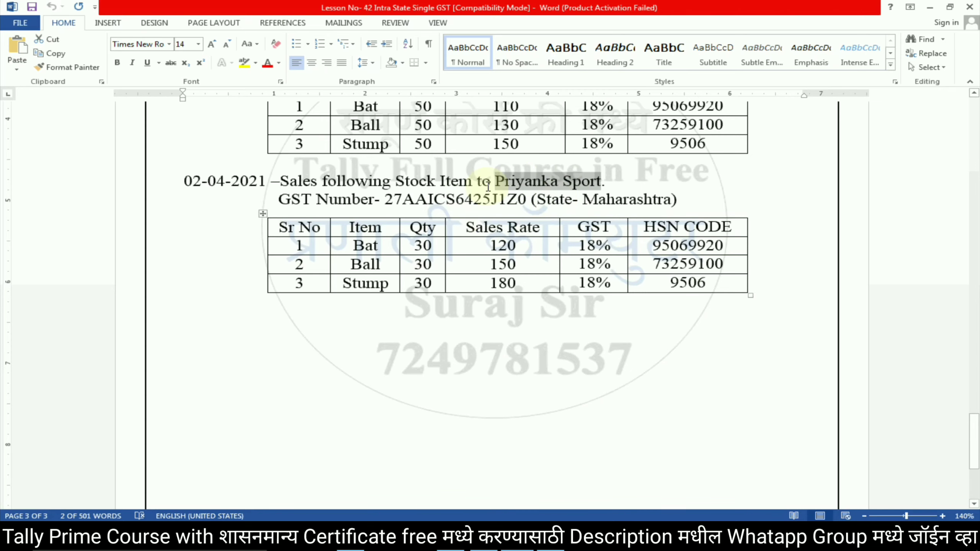
- Switch to TallyPrime, open a Sales voucher and start creating a new party ledger
{"action": "key", "text": "alt+Tab"}
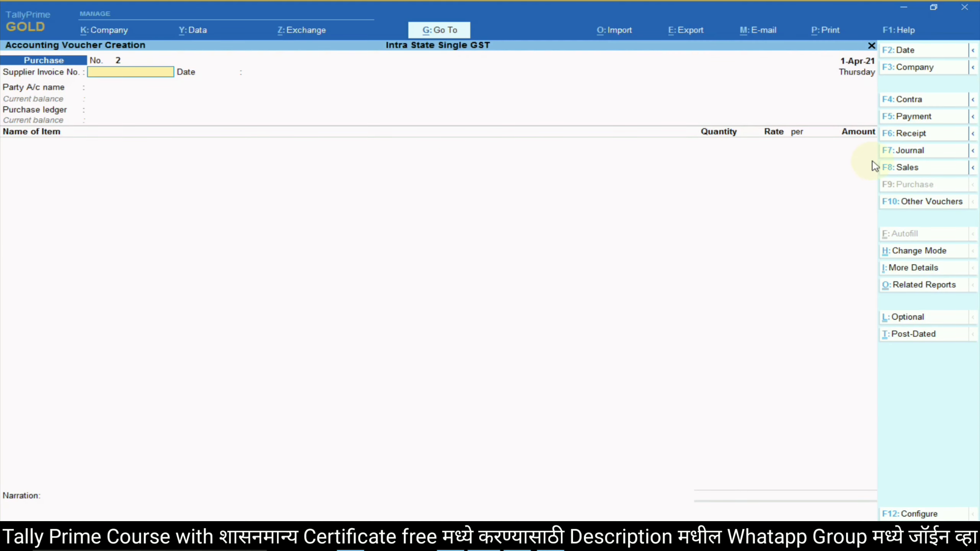
{"action": "left_click", "coordinate": [908, 168]}
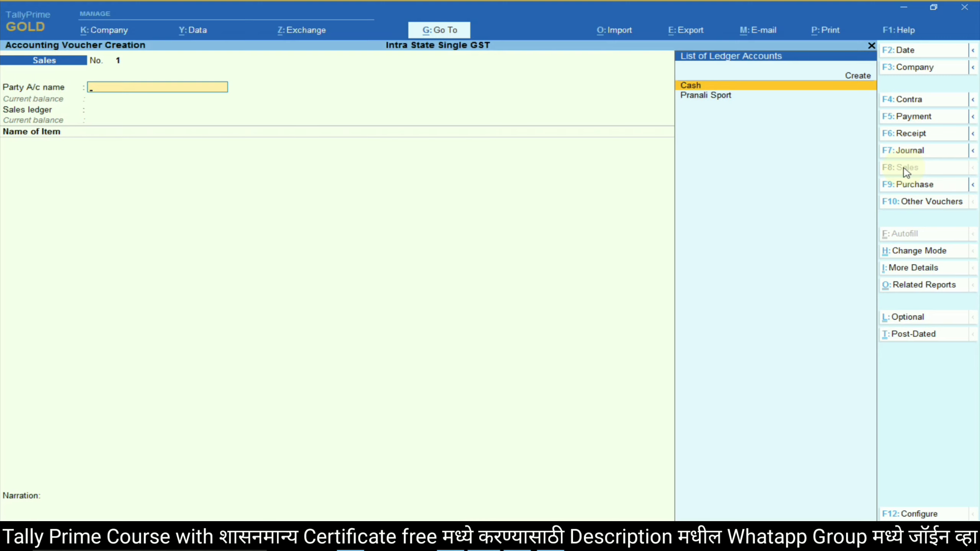
{"action": "left_click", "coordinate": [858, 77]}
- Name the party ledger Priyanka Sport and place it under Sundry Debtors
{"action": "key", "text": "ctrl"}
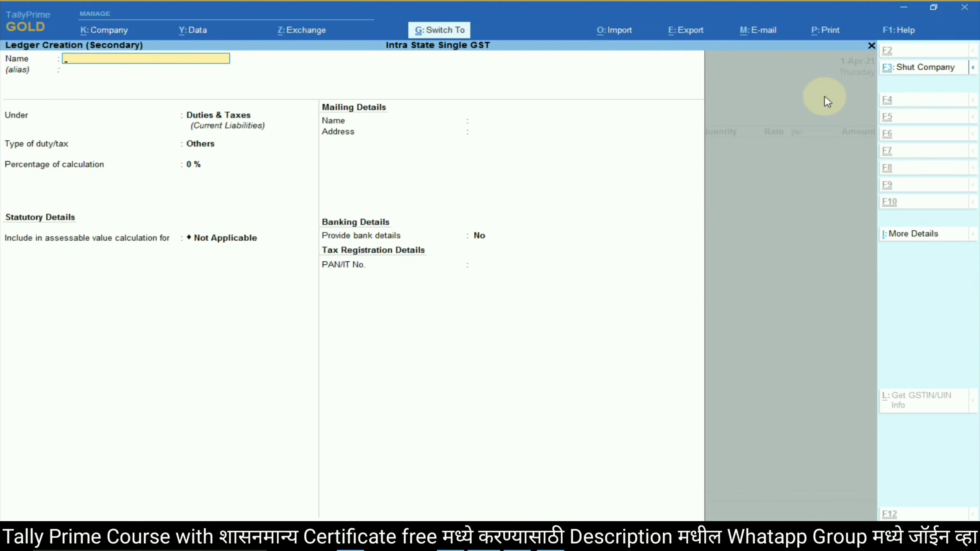
{"action": "key", "text": "ctrl+v"}
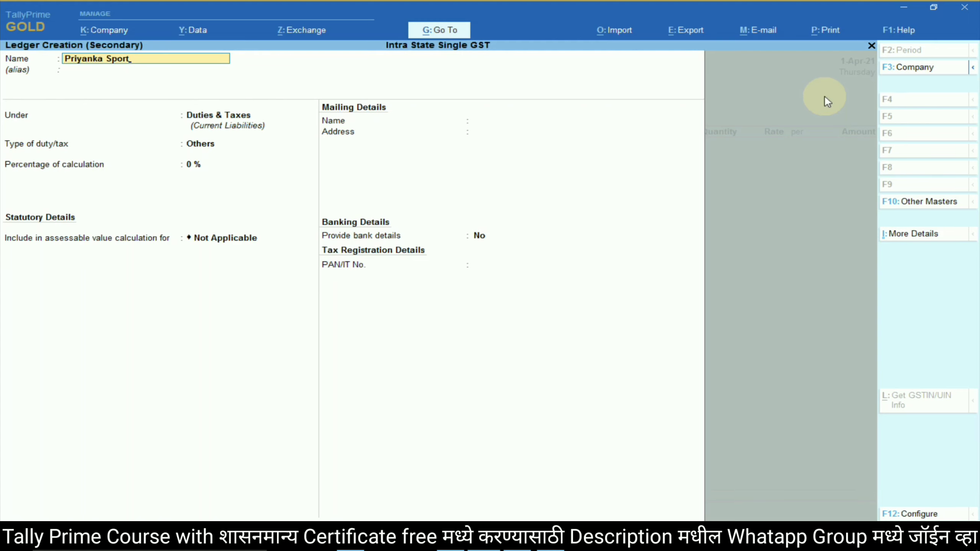
{"action": "key", "text": "Return"}
{"action": "type", "text": "sund"}
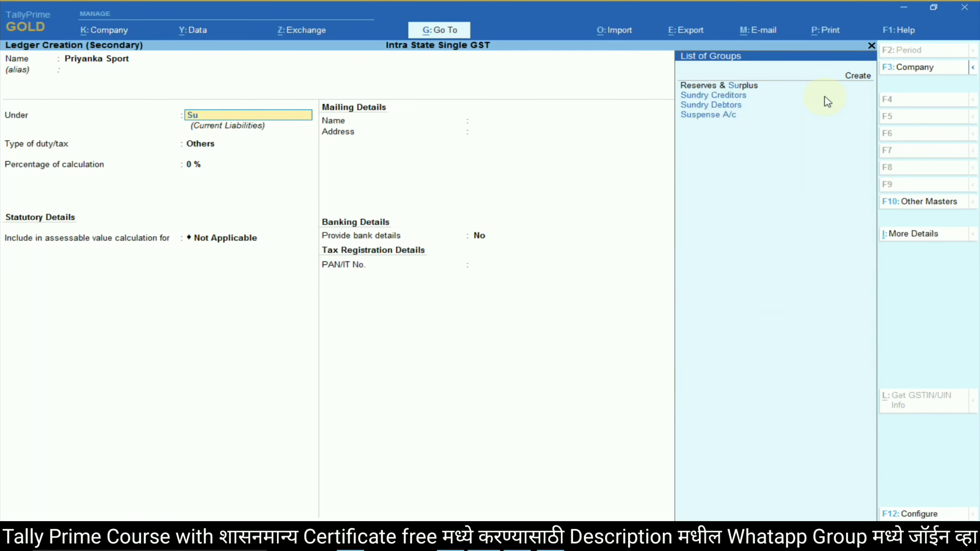
{"action": "key", "text": "Down"}
{"action": "key", "text": "Return"}
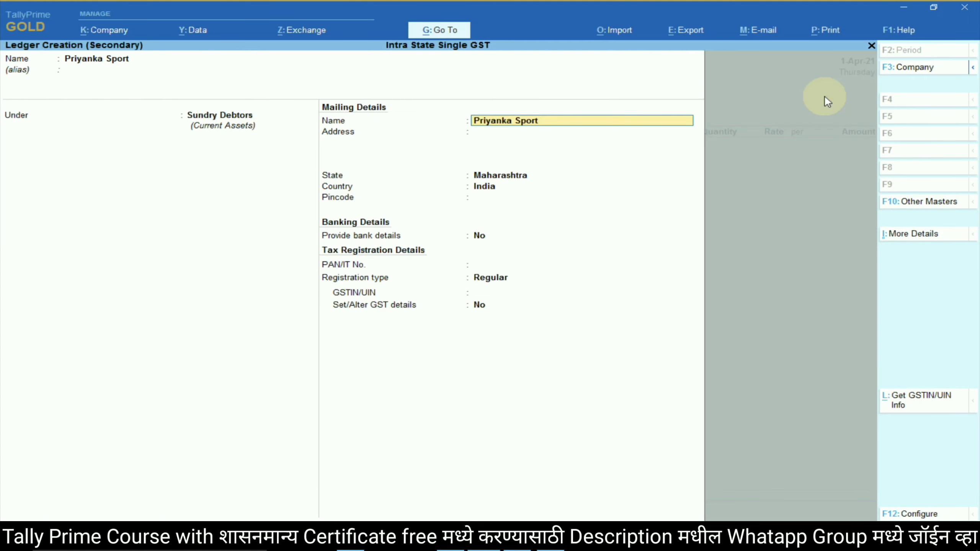
- Keep the party's mailing name and Maharashtra, India, leave address and pincode blank, and locate the party's GST number in the Word notes
{"action": "key", "text": "Return"}
{"action": "key", "text": "Return"}
{"action": "key", "text": "Return"}
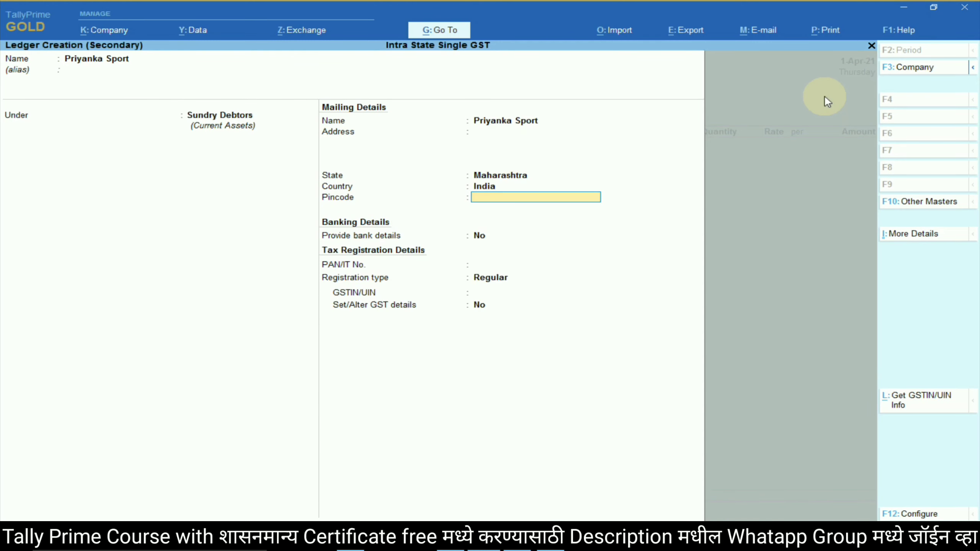
{"action": "key", "text": "alt+Tab"}
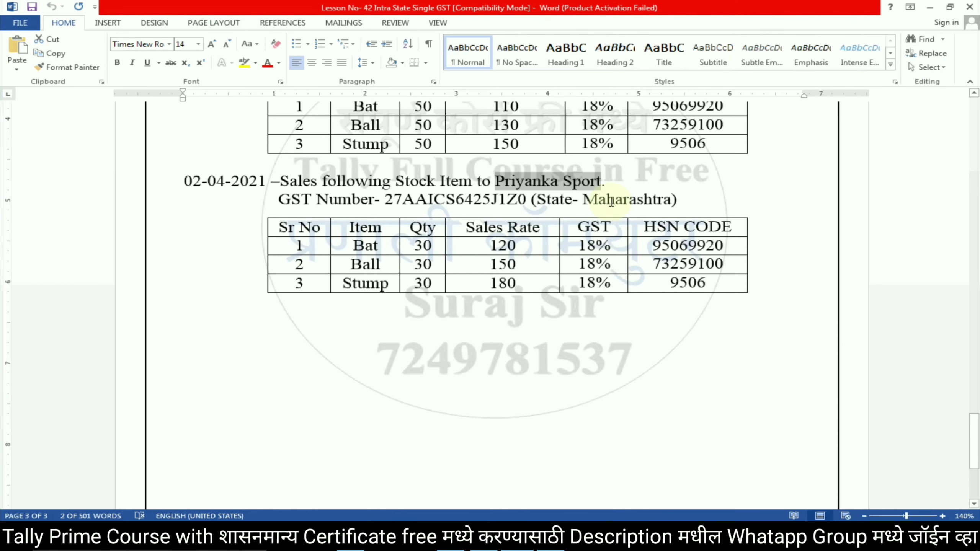
{"action": "double_click", "coordinate": [472, 194]}
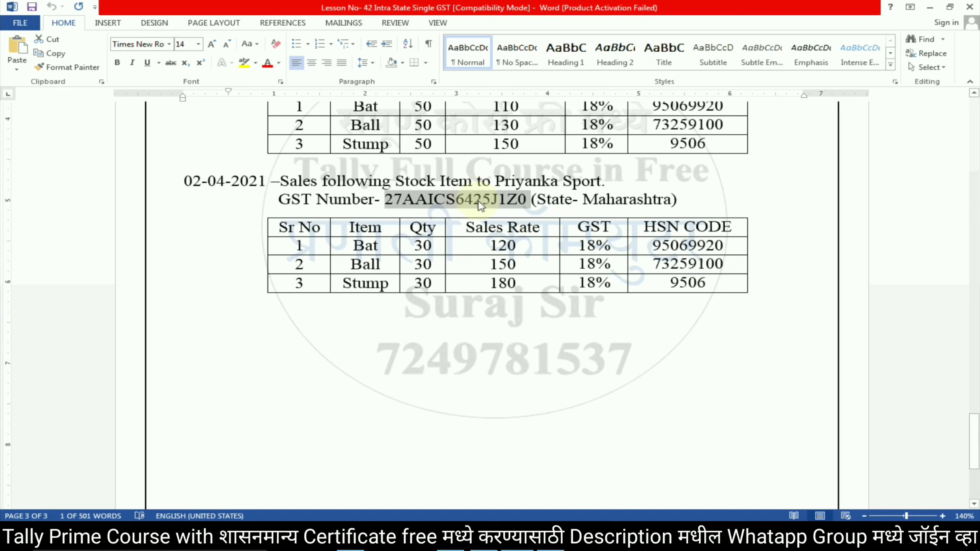
{"action": "key", "text": "alt+Tab"}
{"action": "key", "text": "Return"}
{"action": "key", "text": "Return"}
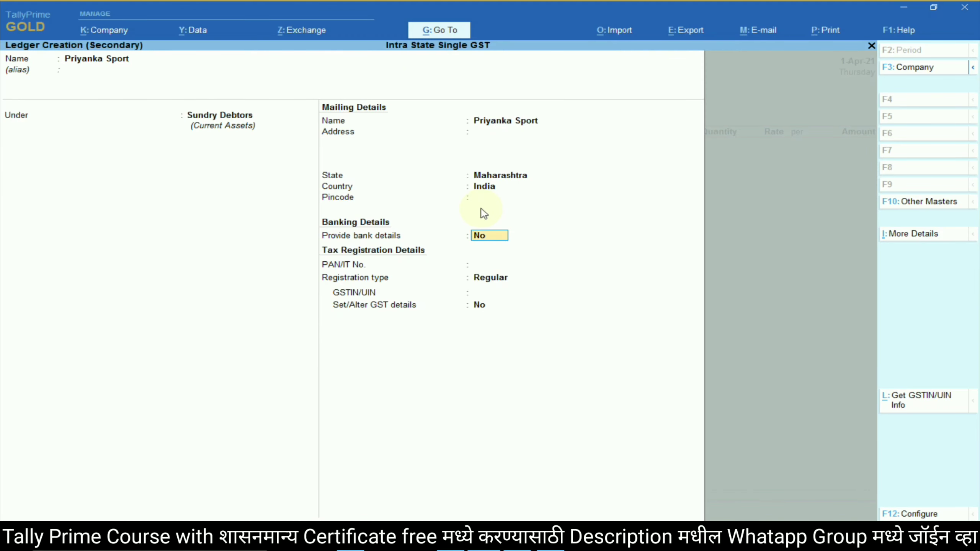
- Copy the PAN portion of the party's GST number from the Word notes into the ledger's PAN/IT No. in TallyPrime
{"action": "key", "text": "alt+Tab"}
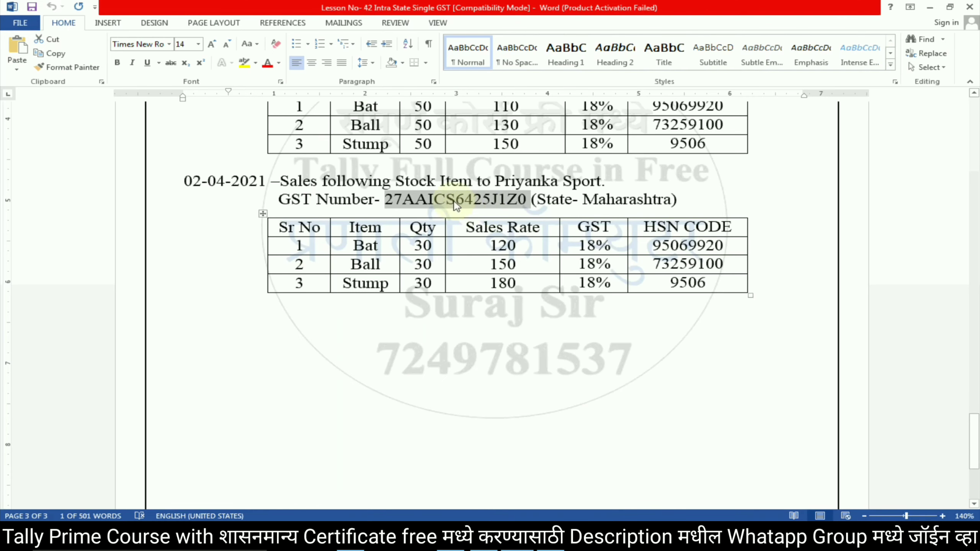
{"action": "left_click_drag", "start_coordinate": [402, 199], "coordinate": [496, 200]}
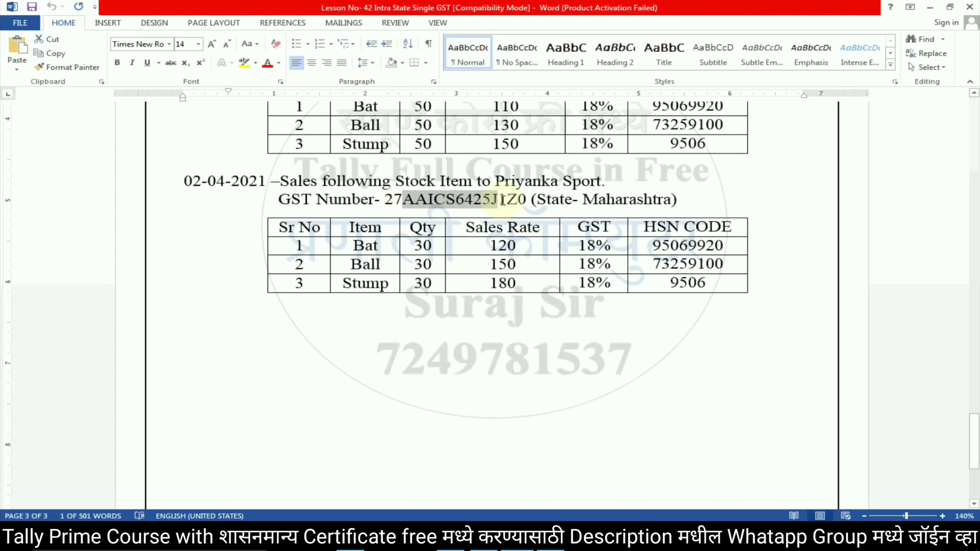
{"action": "key", "text": "alt+Tab"}
{"action": "key", "text": "ctrl+alt+v"}
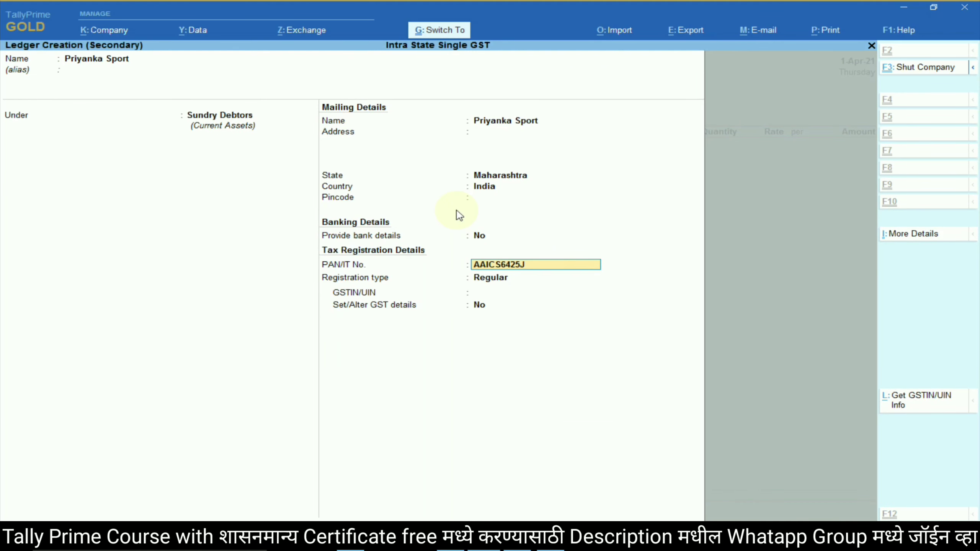
{"action": "key", "text": "Return"}
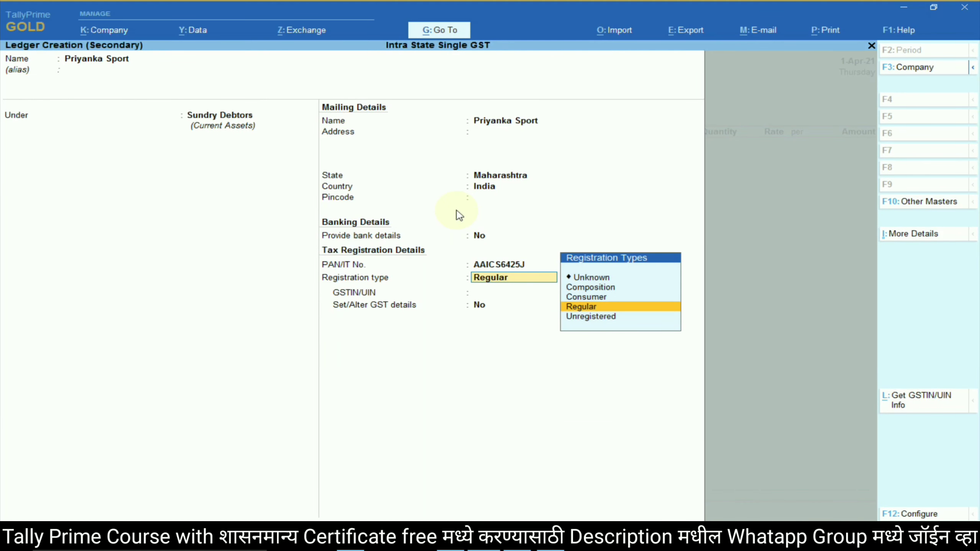
- Keep the registration type Regular and copy the party's full GST number from the Word notes into GSTIN/UIN
{"action": "key", "text": "alt+Tab"}
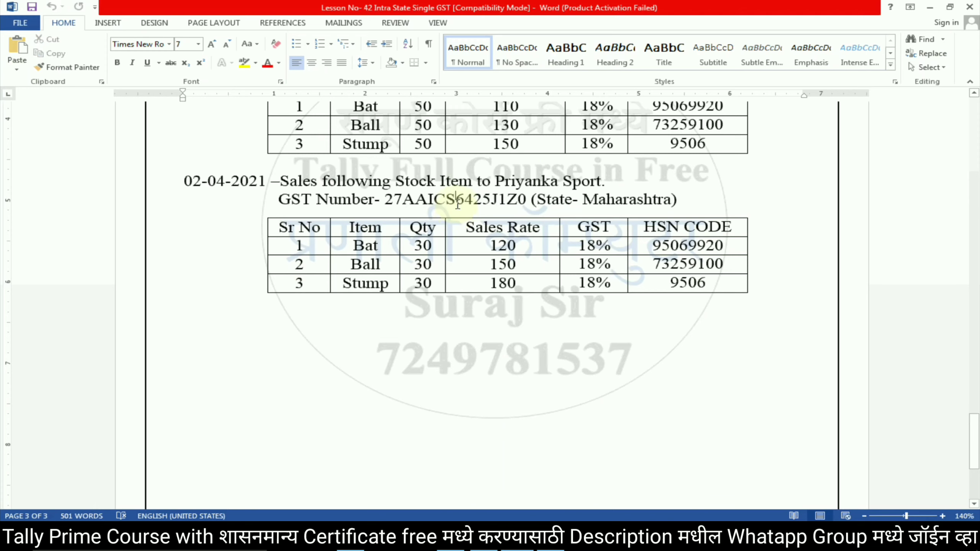
{"action": "double_click", "coordinate": [459, 209]}
{"action": "key", "text": "ctrl+c"}
{"action": "key", "text": "alt+Tab"}
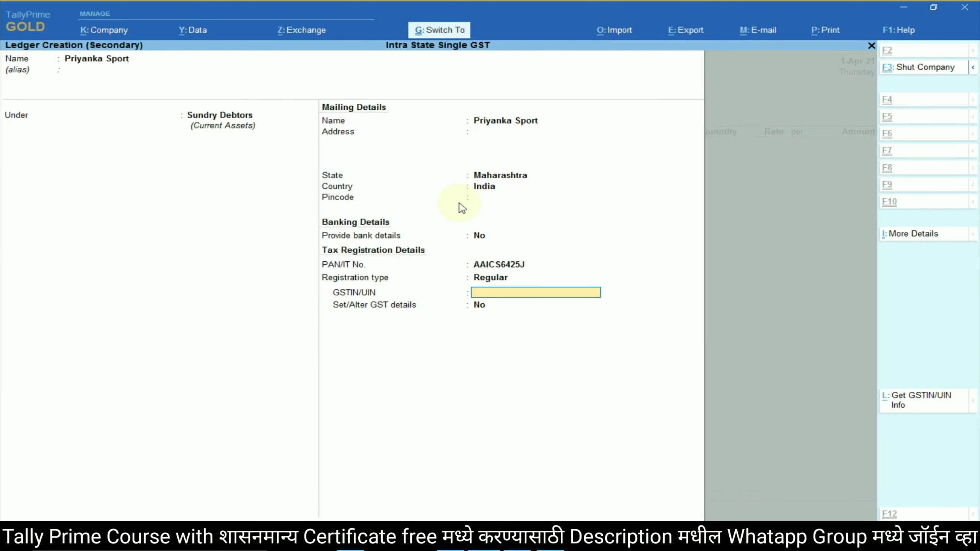
{"action": "key", "text": "ctrl+alt+v"}
{"action": "key", "text": "Return"}
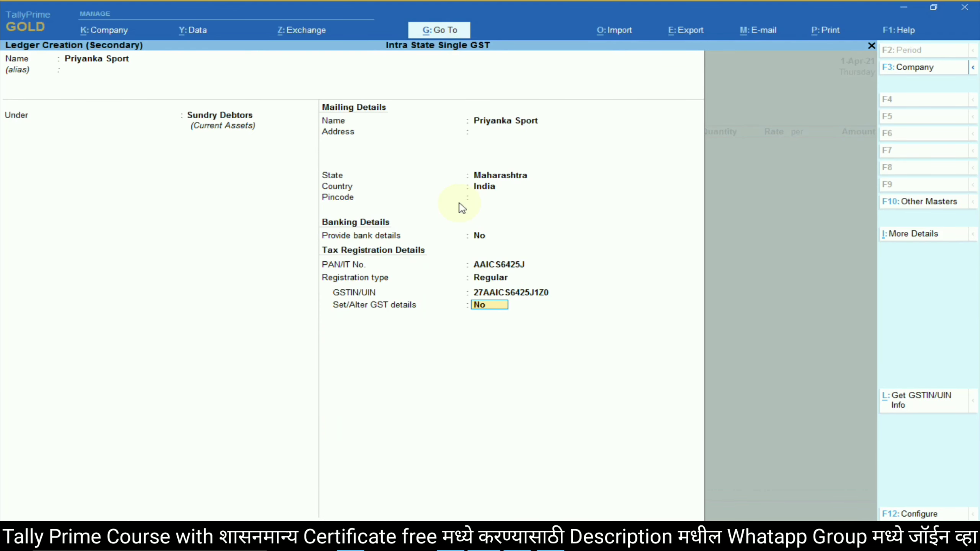
- Enable Set/Alter GST details, keep Regular registration and party type Not Applicable, and save the party ledger
{"action": "type", "text": "yes"}
{"action": "key", "text": "Return"}
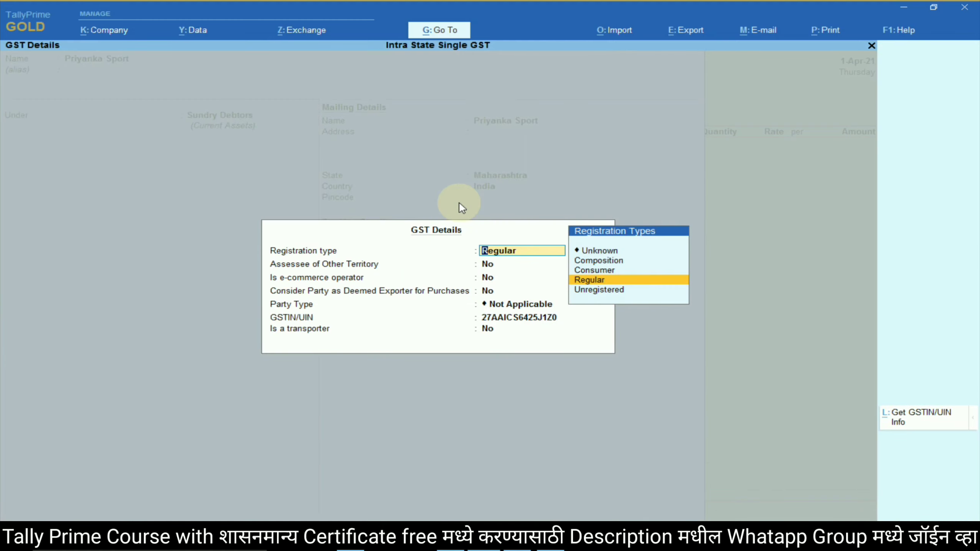
{"action": "key", "text": "Return"}
{"action": "key", "text": "Return"}
{"action": "key", "text": "Return"}
{"action": "key", "text": "Return"}
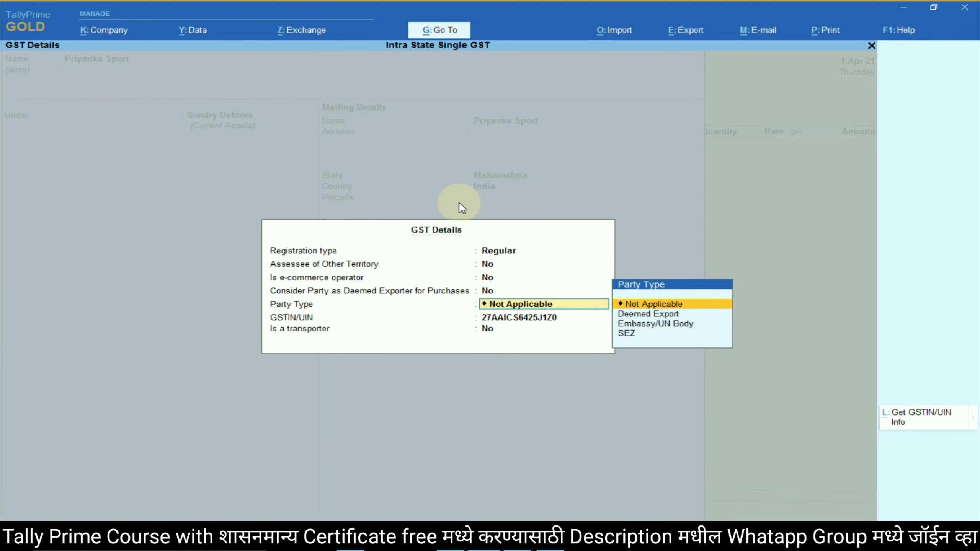
{"action": "key", "text": "Return"}
{"action": "key", "text": "Return"}
{"action": "key", "text": "Return"}
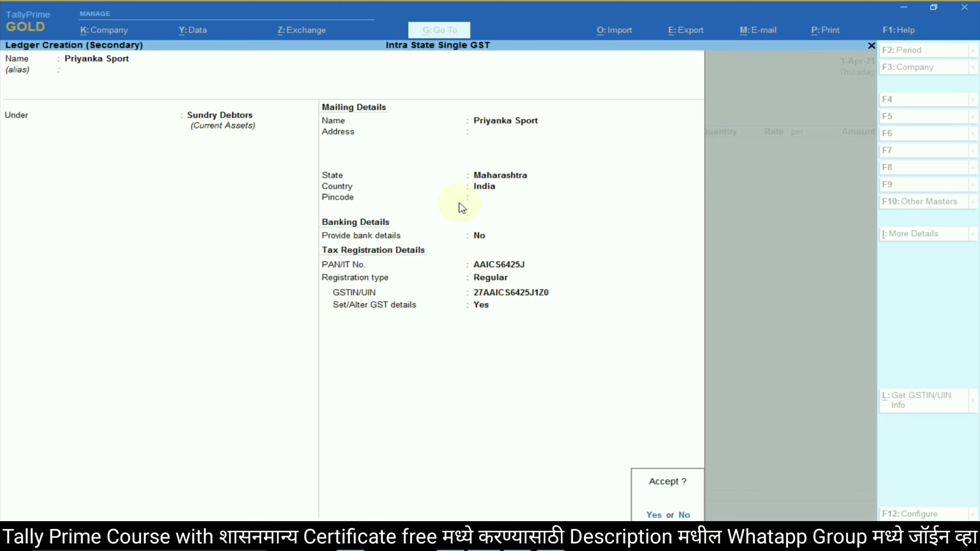
{"action": "key", "text": "Return"}
- Leave the dispatch details blank and accept the party details to reach the voucher's sales ledger
{"action": "key", "text": "Return"}
{"action": "key", "text": "Return"}
{"action": "key", "text": "Return"}
{"action": "key", "text": "Return"}
{"action": "key", "text": "Return"}
{"action": "key", "text": "Return"}
{"action": "key", "text": "Return"}
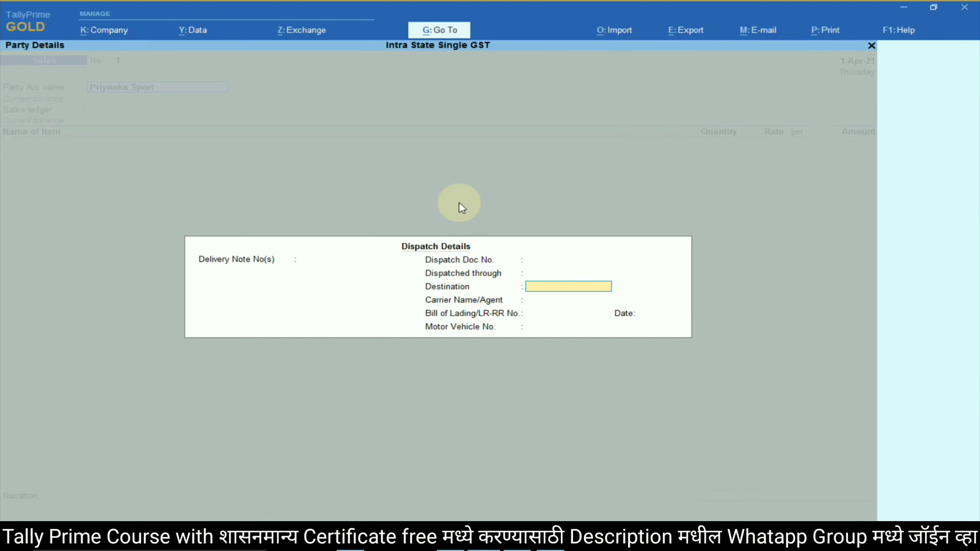
{"action": "key", "text": "Return"}
{"action": "key", "text": "Return"}
{"action": "key", "text": "Return"}
{"action": "key", "text": "Return"}
{"action": "key", "text": "Return"}
{"action": "key", "text": "Return"}
{"action": "key", "text": "Return"}
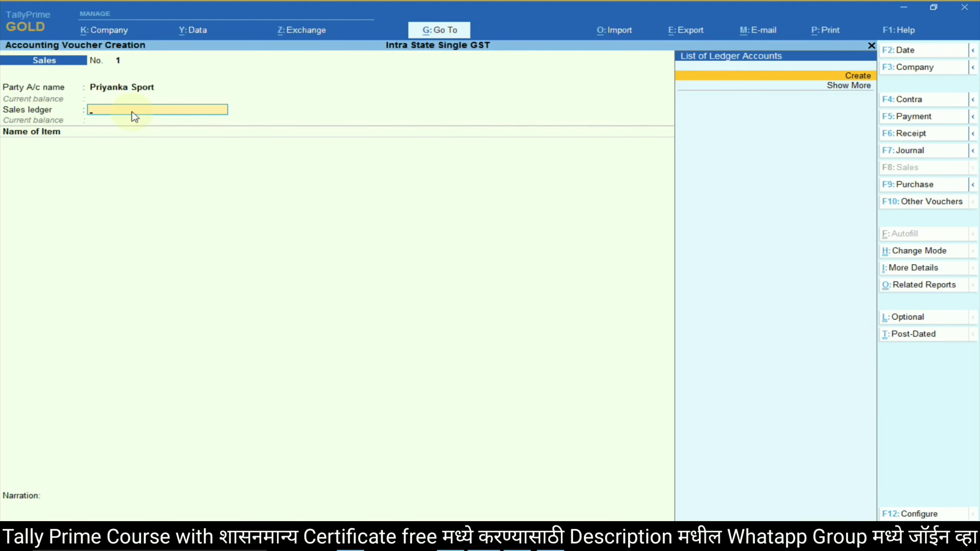
- Start a new sales ledger and name it Intra State Sales @ 18 %, copied from the Word notes, with no alias
{"action": "left_click", "coordinate": [854, 76]}
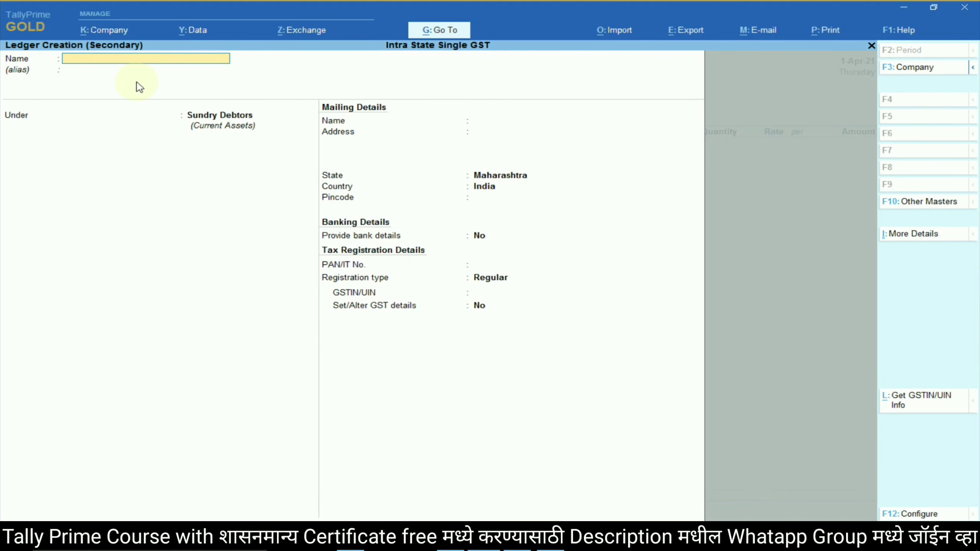
{"action": "key", "text": "alt+Tab"}
{"action": "scroll", "coordinate": [369, 278], "scroll_direction": "up", "scroll_amount": 10}
{"action": "scroll", "coordinate": [370, 278], "scroll_direction": "up", "scroll_amount": 8}
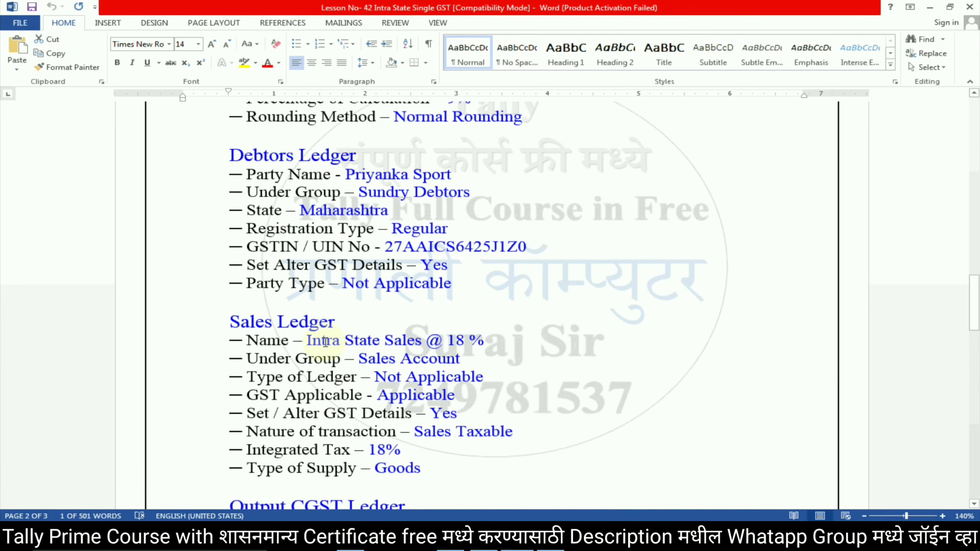
{"action": "left_click_drag", "start_coordinate": [325, 342], "coordinate": [483, 342]}
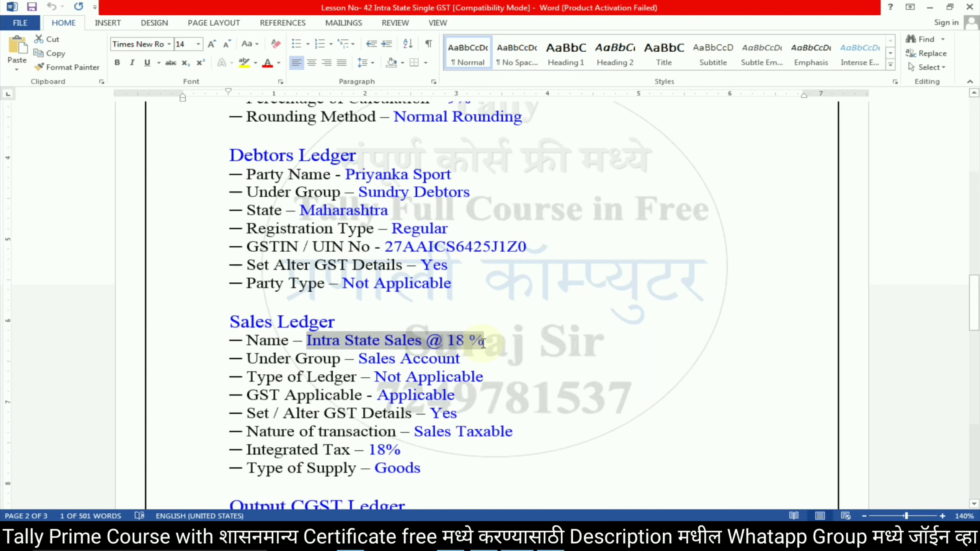
{"action": "key", "text": "alt+Tab"}
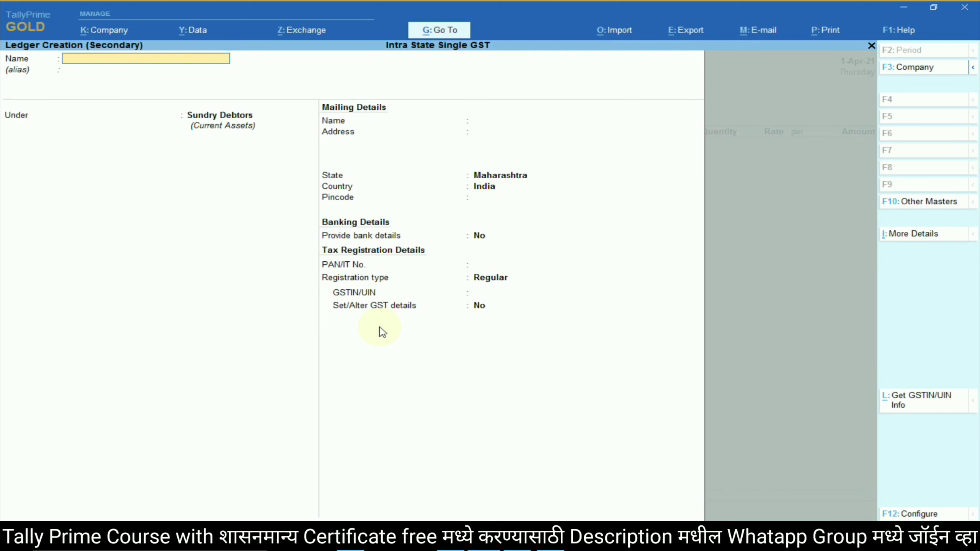
{"action": "key", "text": "ctrl+alt+v"}
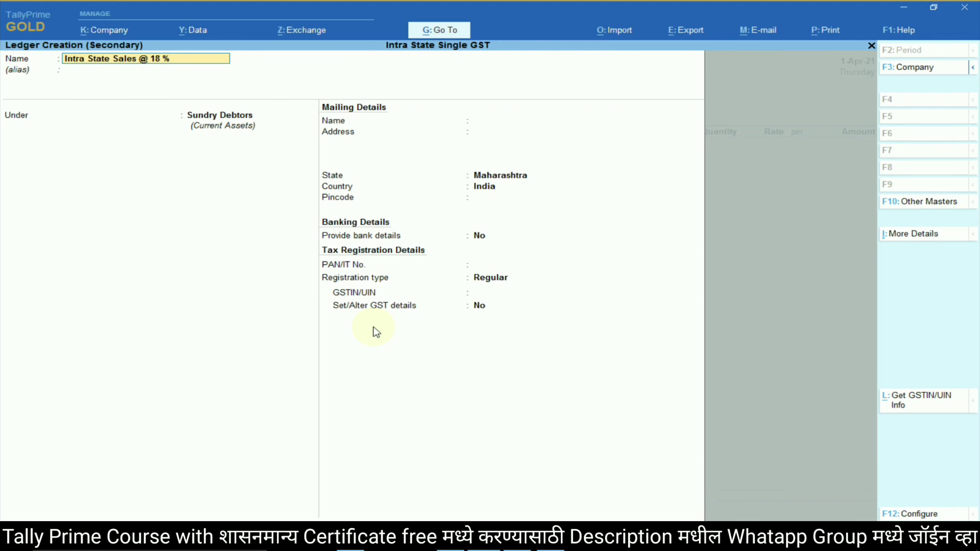
{"action": "key", "text": "Return"}
{"action": "key", "text": "Return"}
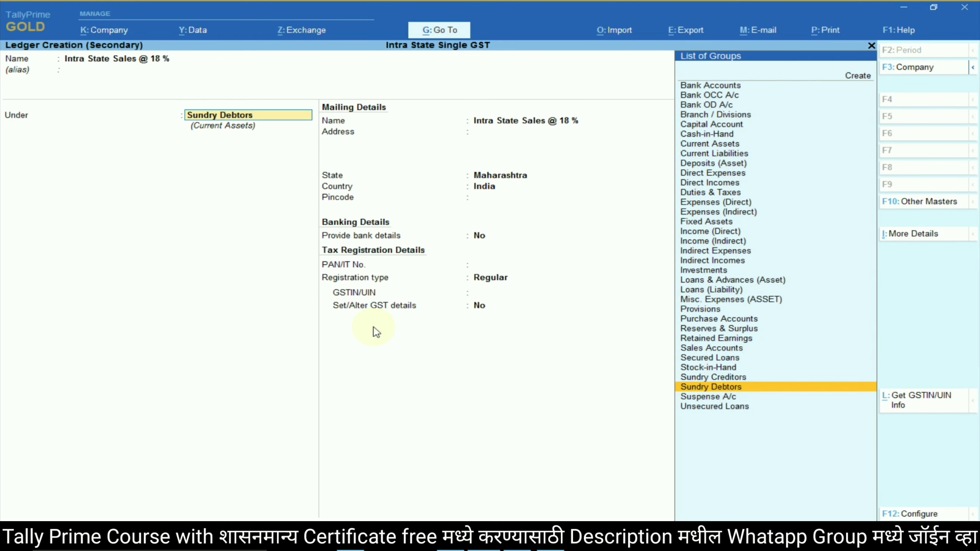
- Place the ledger under Sales Accounts and set its type of ledger to Not Applicable
{"action": "type", "text": "Sale"}
{"action": "key", "text": "Return"}
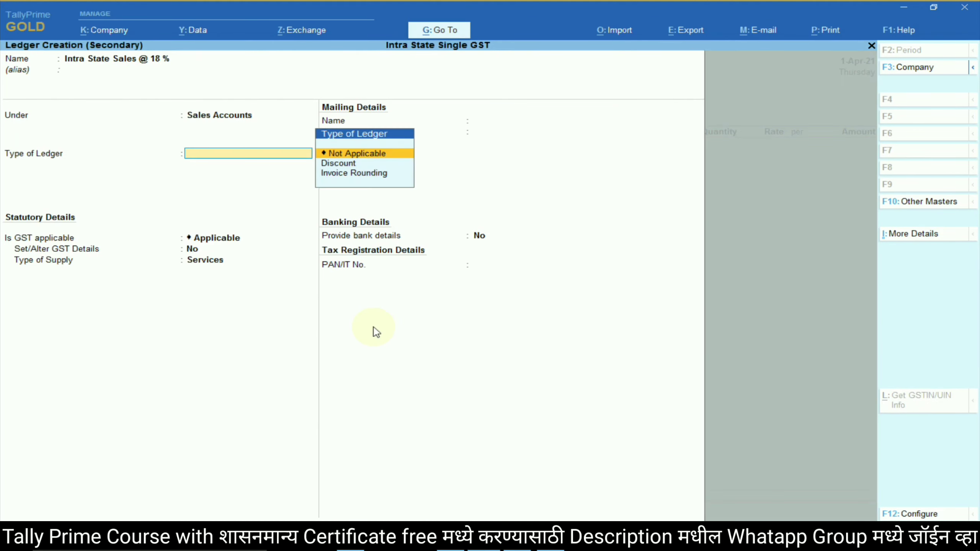
{"action": "key", "text": "Down"}
{"action": "key", "text": "Down"}
{"action": "key", "text": "Up"}
{"action": "key", "text": "Up"}
{"action": "key", "text": "Return"}
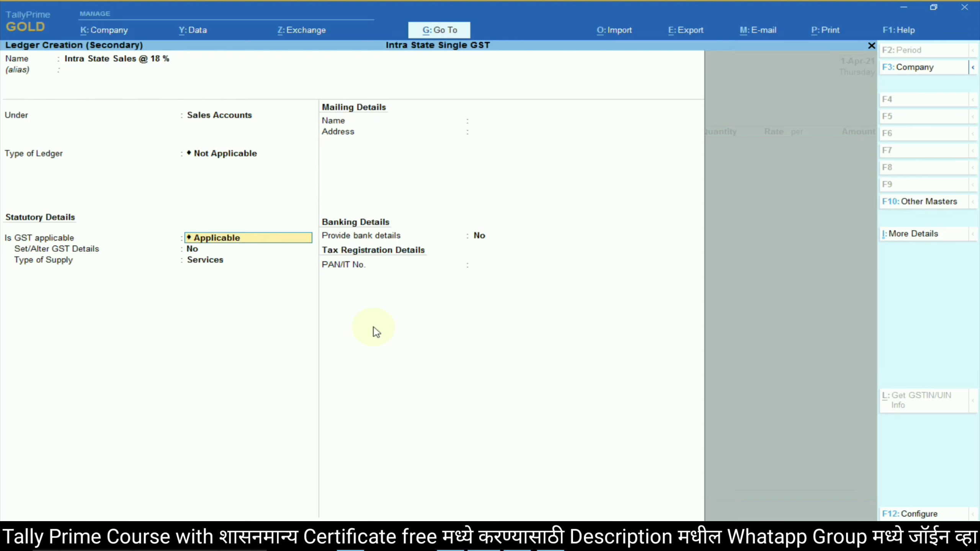
- Keep GST Applicable, set Set/Alter GST Details to Yes, and leave the description and HSN/SAC blank
{"action": "key", "text": "Return"}
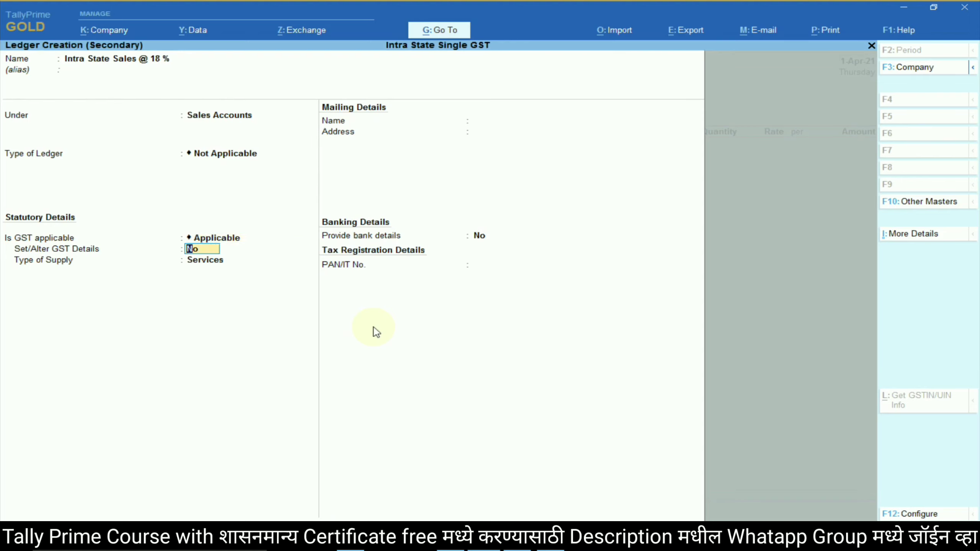
{"action": "type", "text": "yes"}
{"action": "key", "text": "Return"}
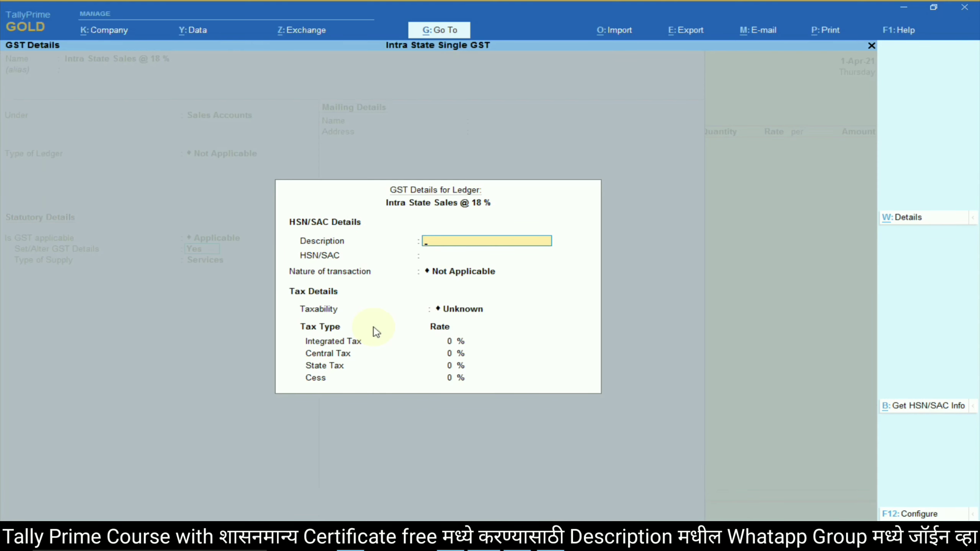
{"action": "key", "text": "Return"}
{"action": "key", "text": "Return"}
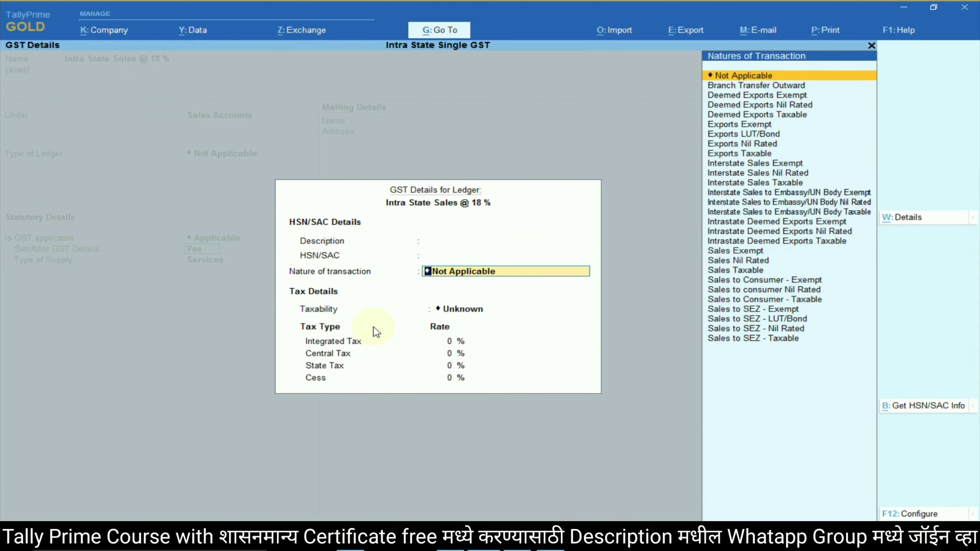
- Set the nature of transaction to Sales Taxable and accept the ledger's GST tax details
{"action": "type", "text": "Sales"}
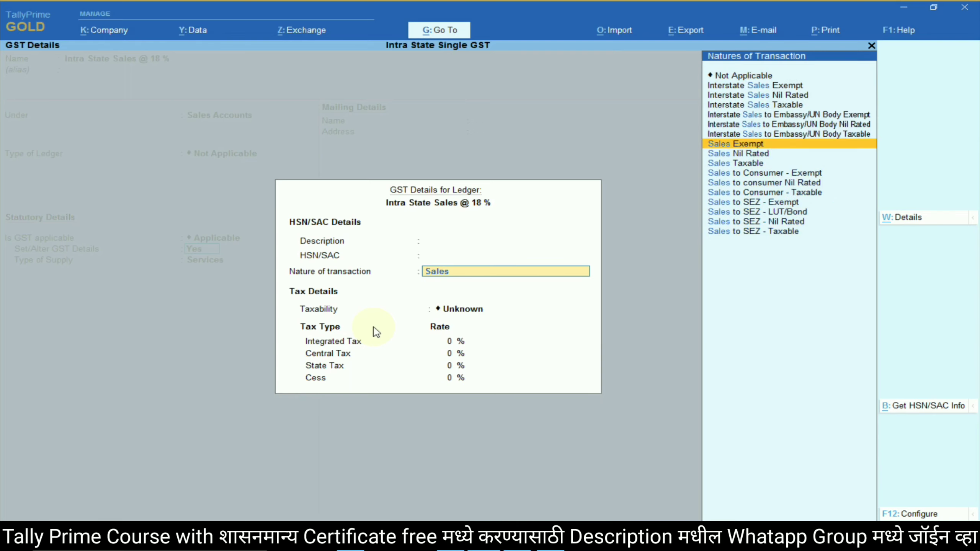
{"action": "key", "text": "Down"}
{"action": "key", "text": "Down"}
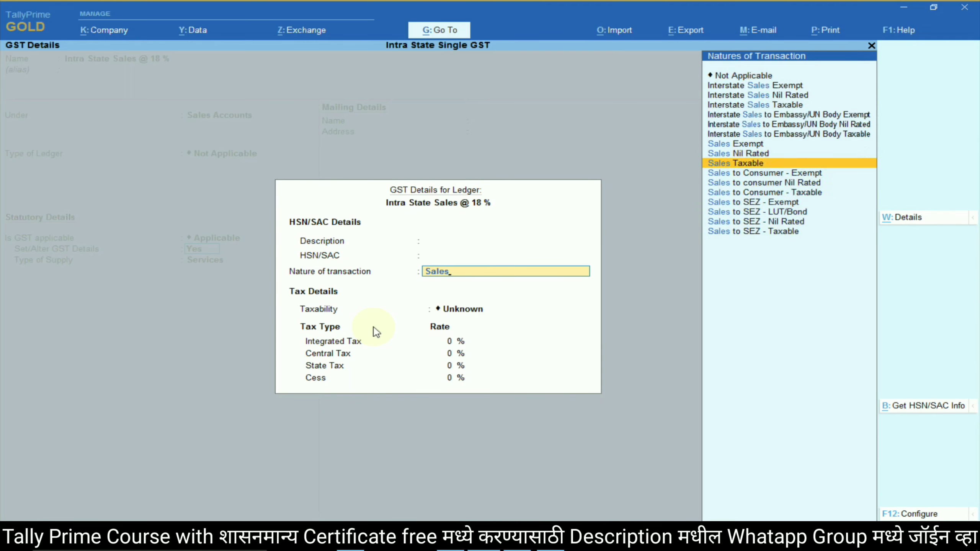
{"action": "key", "text": "Return"}
{"action": "key", "text": "Return"}
{"action": "key", "text": "Return"}
{"action": "key", "text": "Return"}
{"action": "key", "text": "Return"}
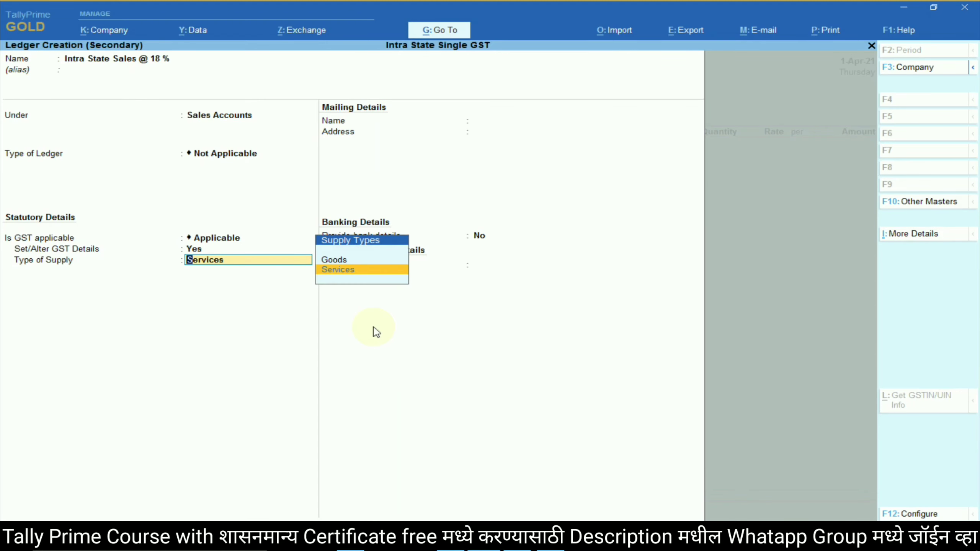
- Set the type of supply to Goods and save the sales ledger
{"action": "key", "text": "Up"}
{"action": "key", "text": "Return"}
{"action": "key", "text": "ctrl+a"}
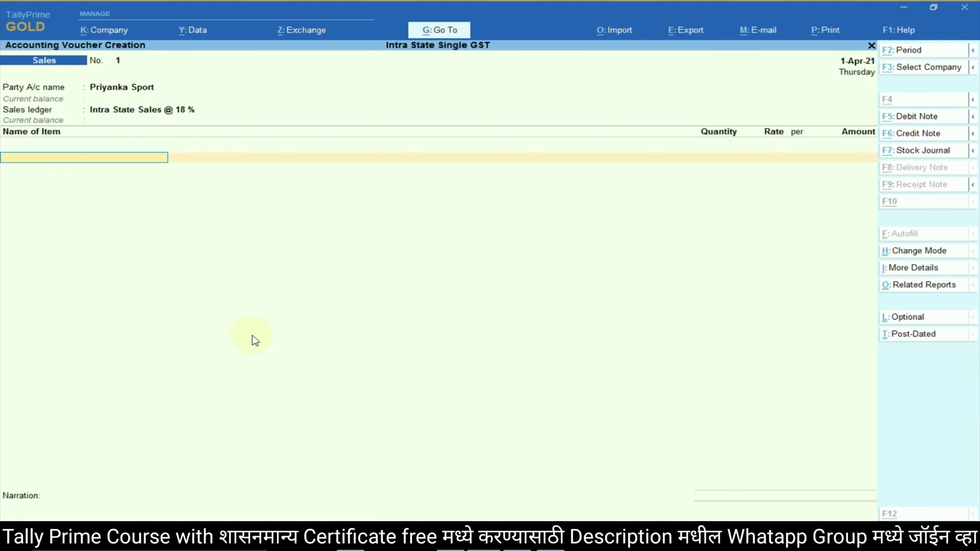
- Look up the items of the 02-04-2021 sale in the Word notes and return to the Sales voucher
{"action": "key", "text": "alt+Tab"}
{"action": "scroll", "coordinate": [370, 331], "scroll_direction": "down", "scroll_amount": 10}
{"action": "scroll", "coordinate": [371, 331], "scroll_direction": "down", "scroll_amount": 12}
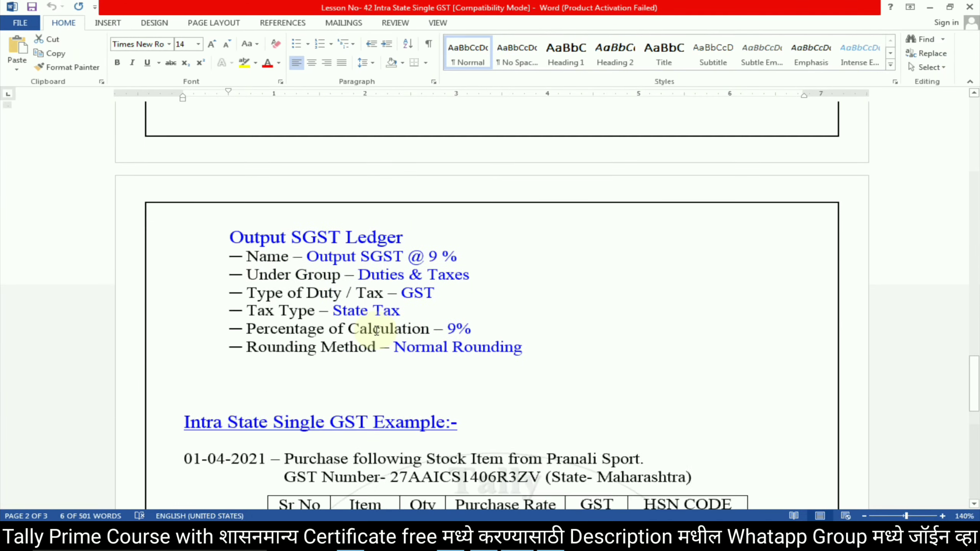
{"action": "scroll", "coordinate": [381, 334], "scroll_direction": "up", "scroll_amount": 3}
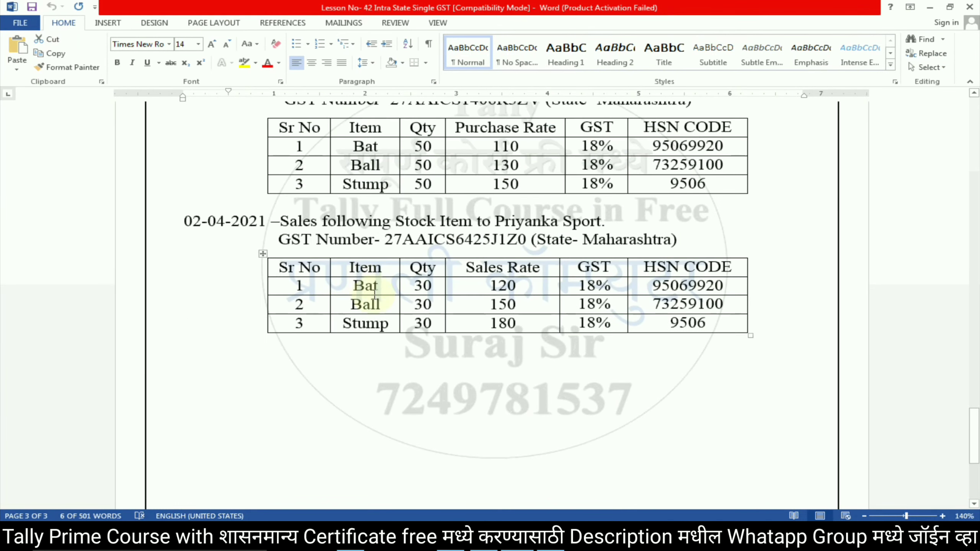
{"action": "left_click", "coordinate": [357, 285]}
{"action": "key", "text": "alt+Tab"}
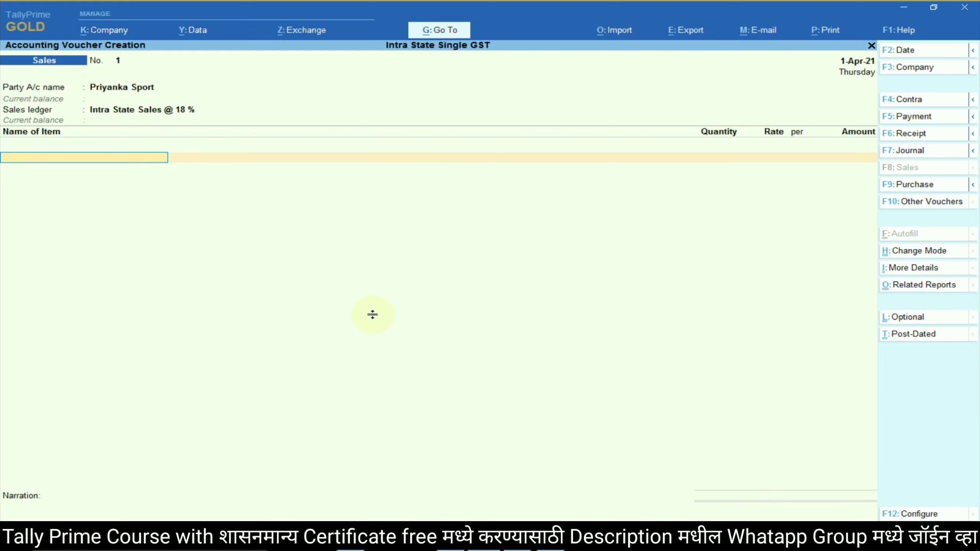
- Add the stock item Bat to the Sales voucher with quantity 30 nos and the notes' sales rate of 120
{"action": "type", "text": "Bat"}
{"action": "key", "text": "Return"}
{"action": "type", "text": "30"}
{"action": "key", "text": "Return"}
{"action": "key", "text": "alt+Tab"}
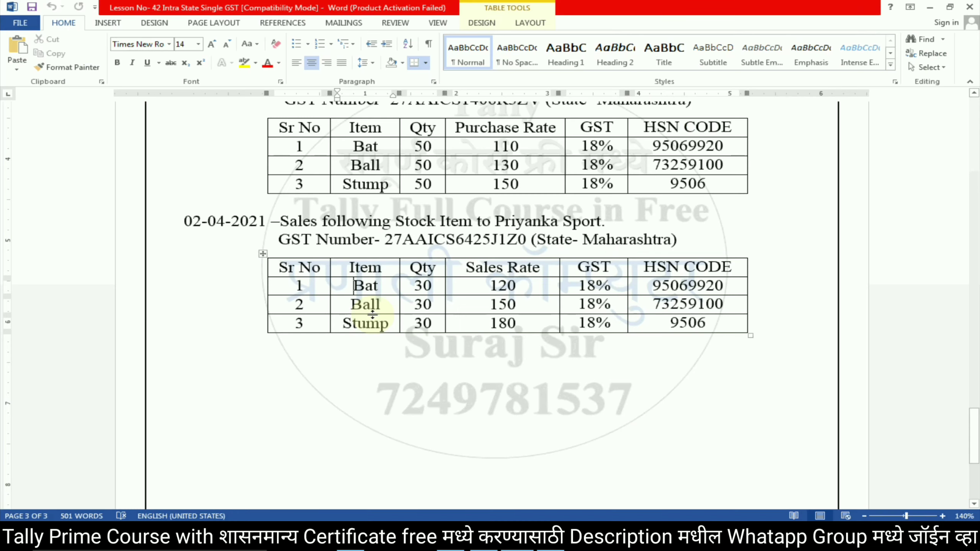
{"action": "key", "text": "alt+Tab"}
{"action": "type", "text": "1"}
{"action": "key", "text": "Return"}
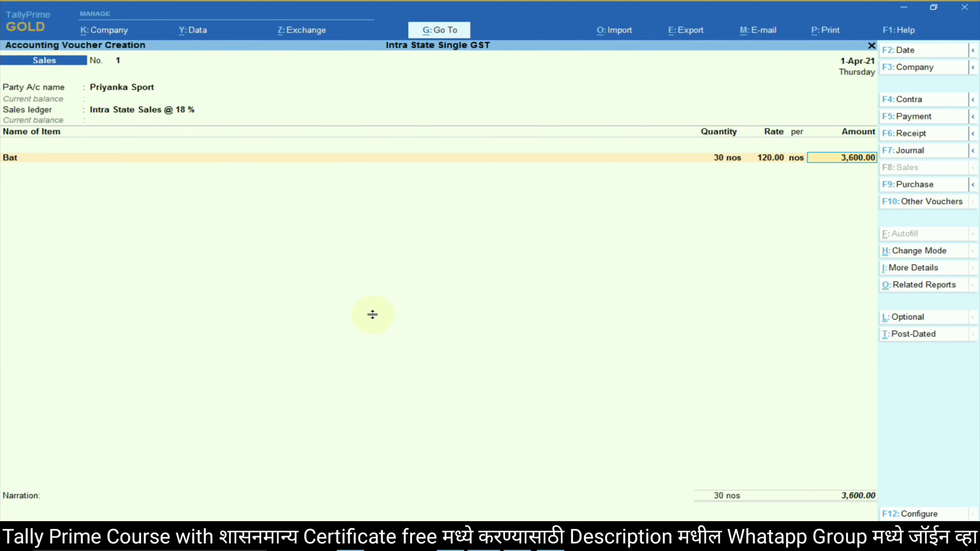
{"action": "key", "text": "Return"}
- Add the stock item Ball with quantity 30 nos and the notes' sales rate of 150
{"action": "key", "text": "alt+Tab"}
{"action": "key", "text": "alt+Tab"}
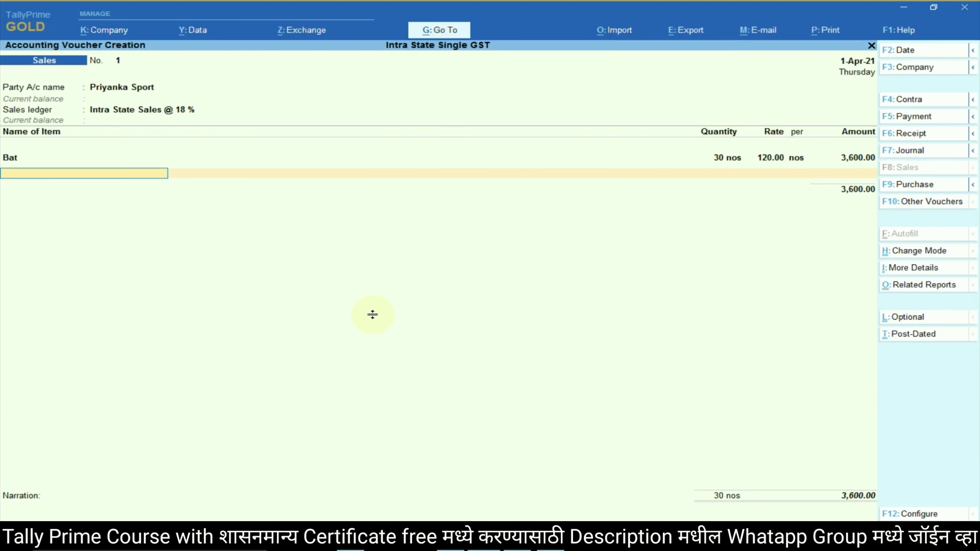
{"action": "type", "text": "Ba;"}
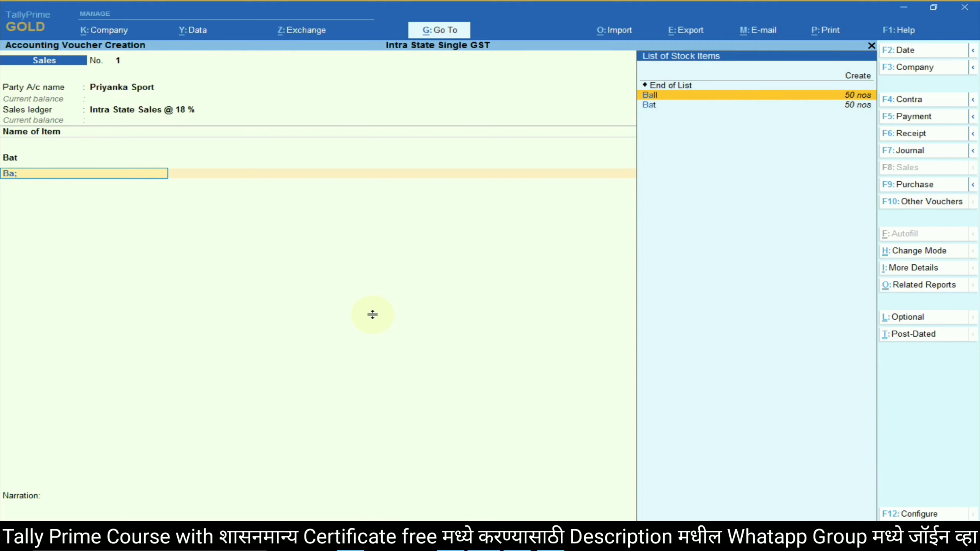
{"action": "key", "text": "Return"}
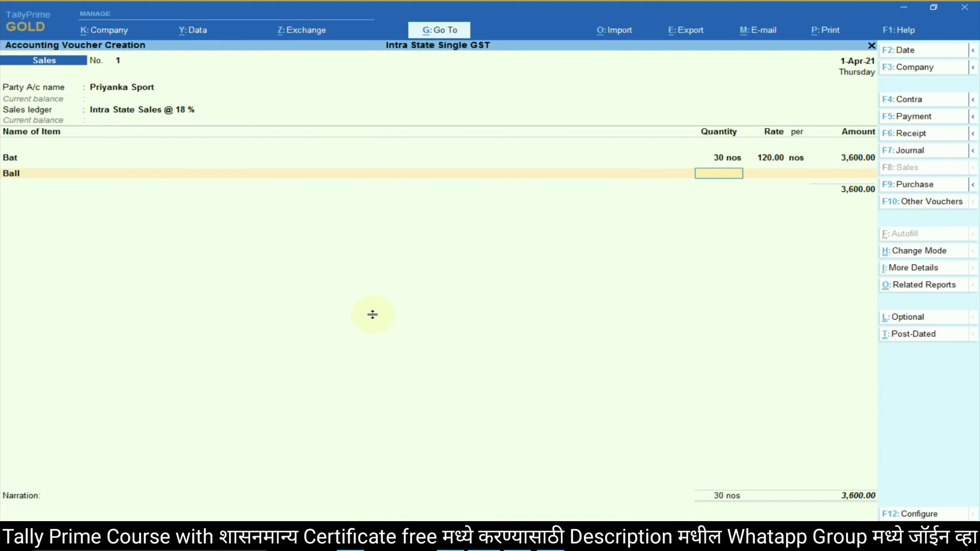
{"action": "key", "text": "Return"}
{"action": "key", "text": "Return"}
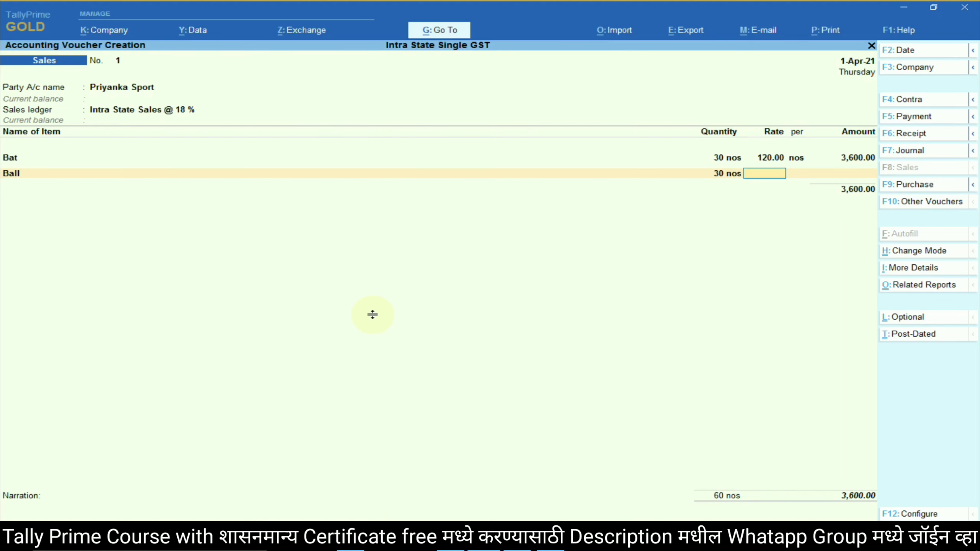
{"action": "key", "text": "alt+Tab"}
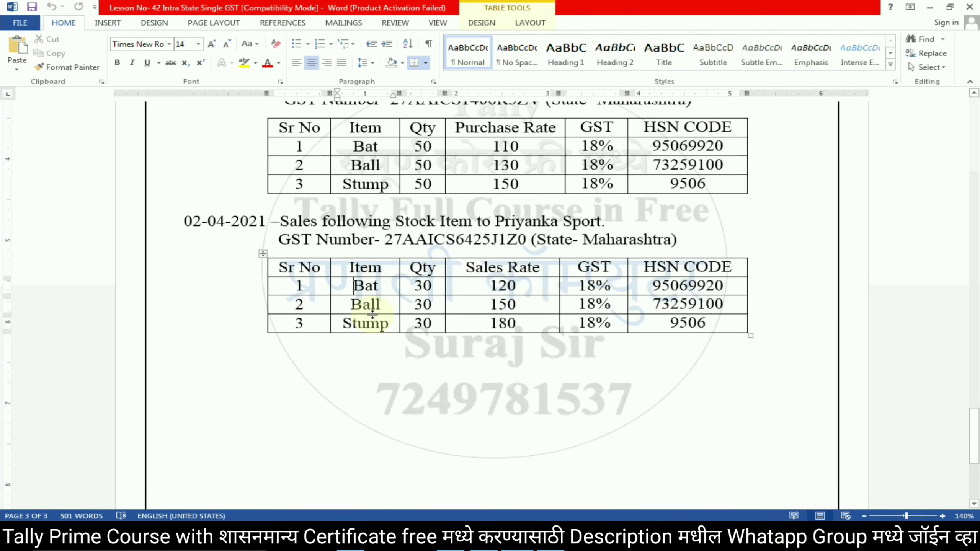
{"action": "key", "text": "alt+Tab"}
{"action": "key", "text": "Return"}
{"action": "key", "text": "Return"}
- Add the stock item Stump with quantity 30 nos at rate 180 from the notes, and end the item list
{"action": "type", "text": "Stu"}
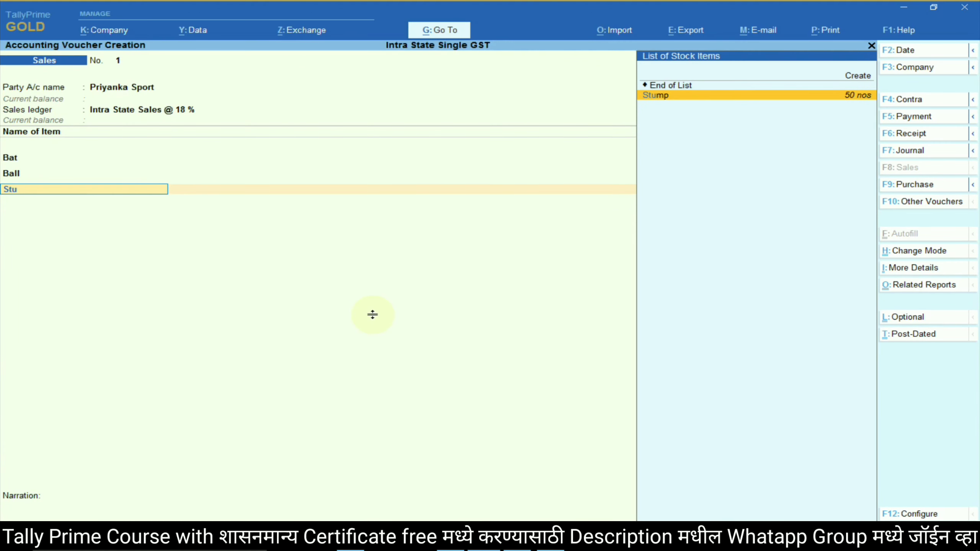
{"action": "key", "text": "Return"}
{"action": "key", "text": "alt+Tab"}
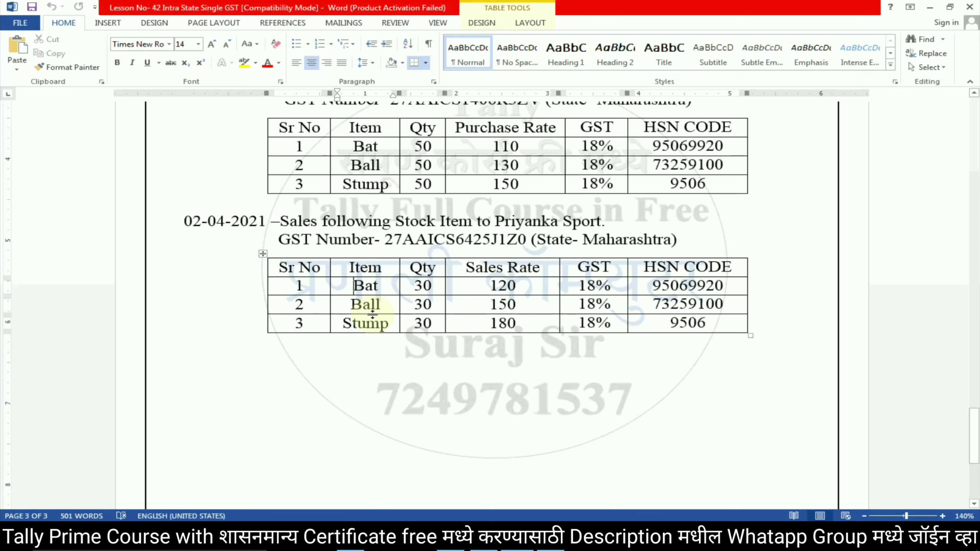
{"action": "key", "text": "alt+Tab"}
{"action": "type", "text": "30"}
{"action": "key", "text": "Return"}
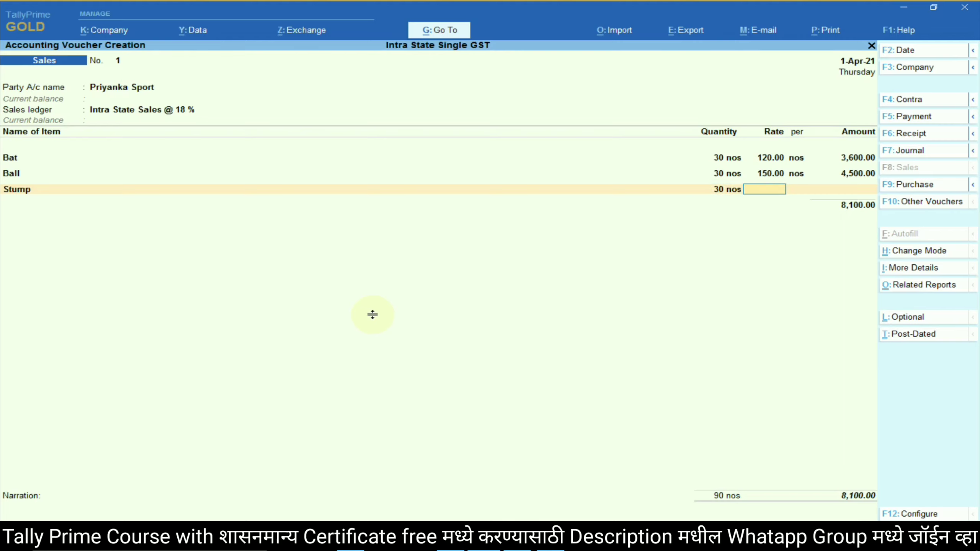
{"action": "key", "text": "alt+Tab"}
{"action": "key", "text": "alt+Tab"}
{"action": "type", "text": "180"}
{"action": "key", "text": "Return"}
{"action": "key", "text": "Return"}
{"action": "key", "text": "Return"}
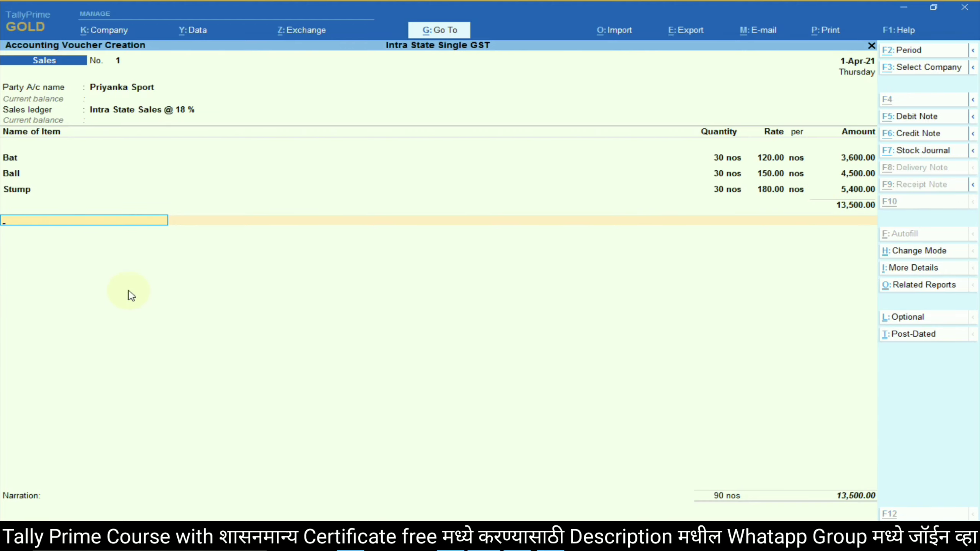
- Copy the Output CGST ledger's name, Output GGST @ 9 %, from the Word notes and return to the TallyPrime Sales voucher
{"action": "key", "text": "alt+Tab"}
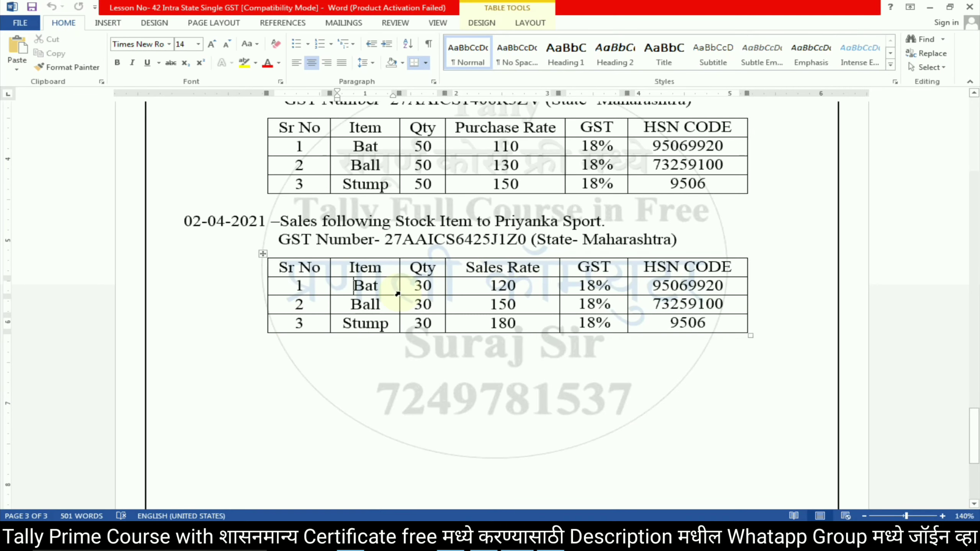
{"action": "scroll", "coordinate": [405, 288], "scroll_direction": "down", "scroll_amount": 1}
{"action": "scroll", "coordinate": [400, 303], "scroll_direction": "up", "scroll_amount": 9}
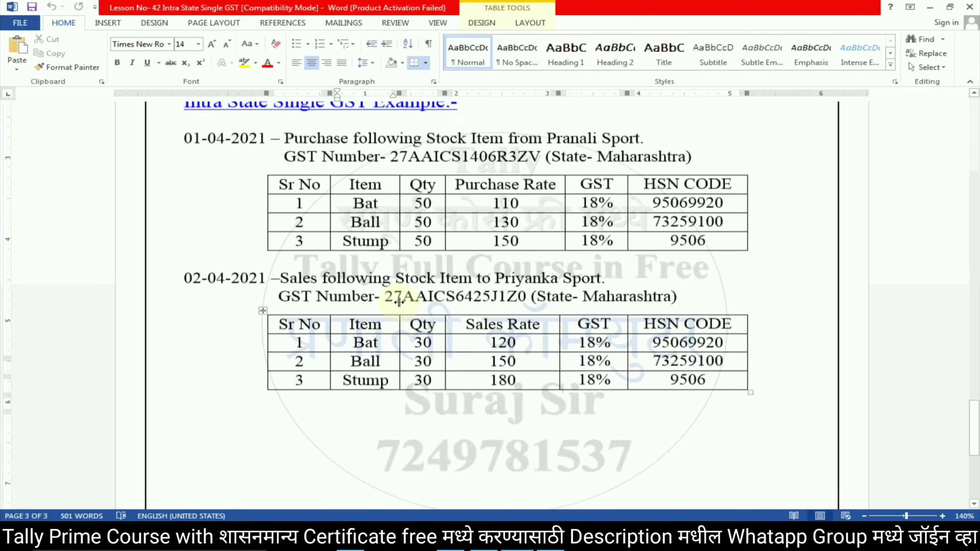
{"action": "scroll", "coordinate": [387, 310], "scroll_direction": "up", "scroll_amount": 9}
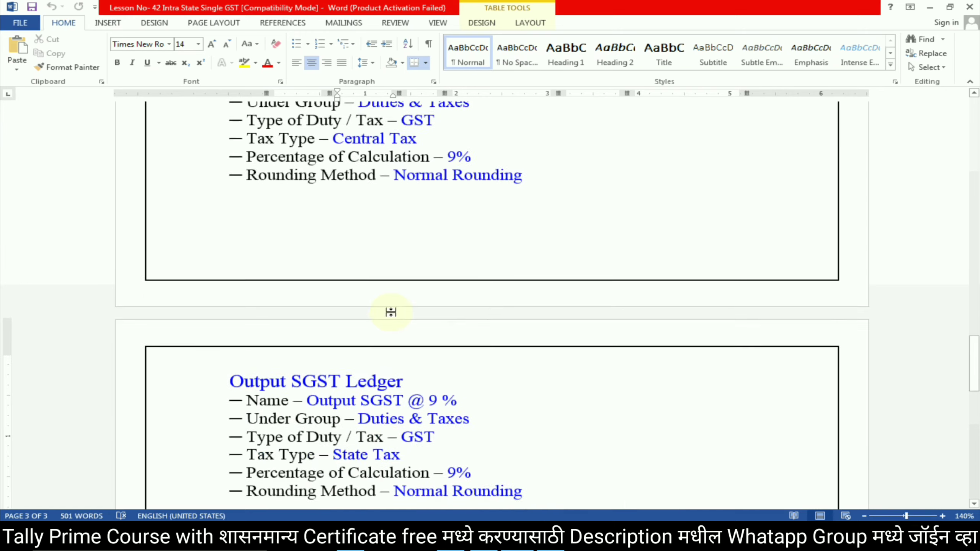
{"action": "scroll", "coordinate": [361, 306], "scroll_direction": "down", "scroll_amount": 5}
{"action": "scroll", "coordinate": [268, 197], "scroll_direction": "up", "scroll_amount": 4}
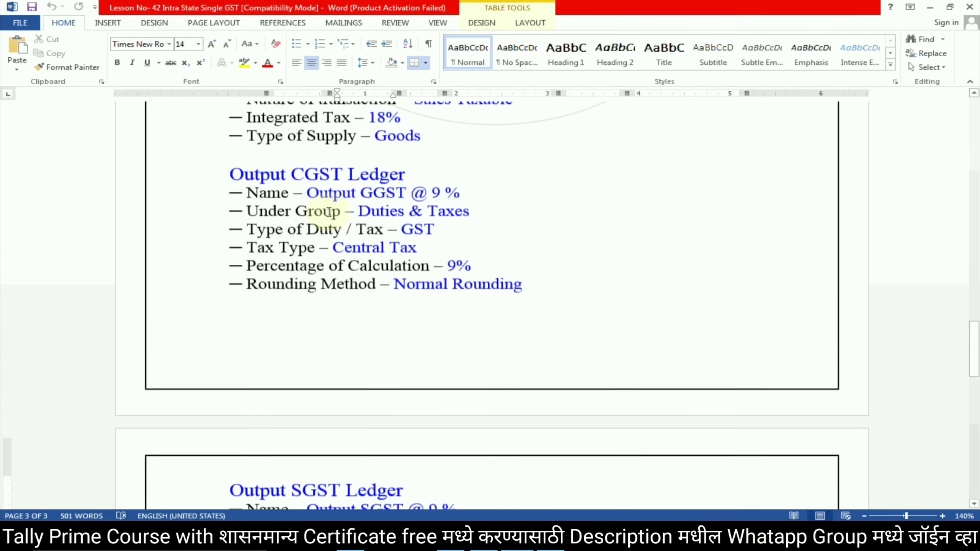
{"action": "left_click_drag", "start_coordinate": [466, 204], "coordinate": [317, 204]}
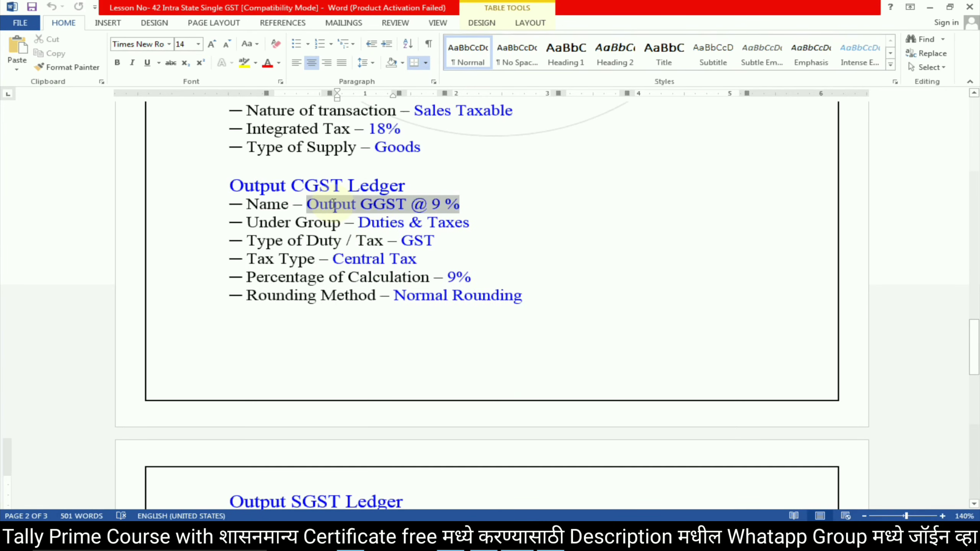
{"action": "scroll", "coordinate": [415, 301], "scroll_direction": "down", "scroll_amount": 4}
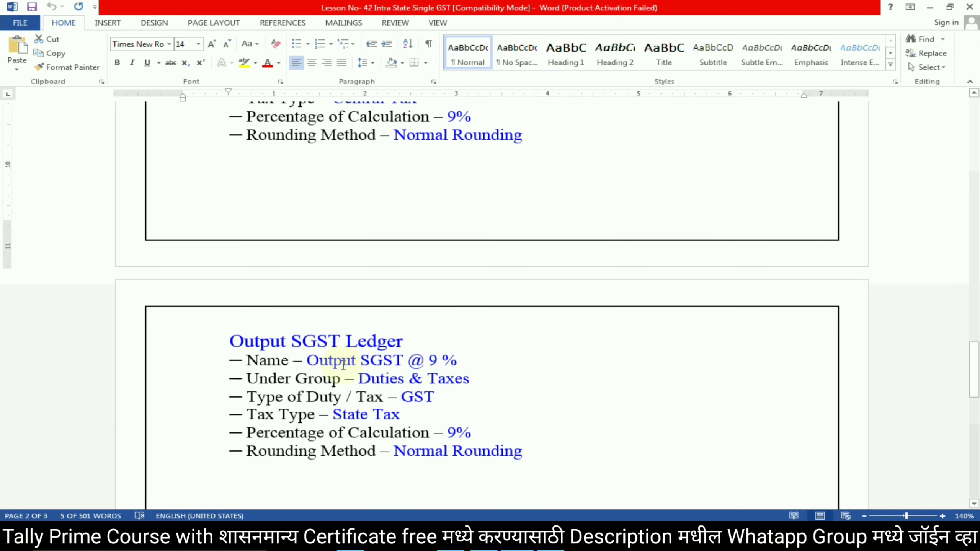
{"action": "key", "text": "alt+Tab"}
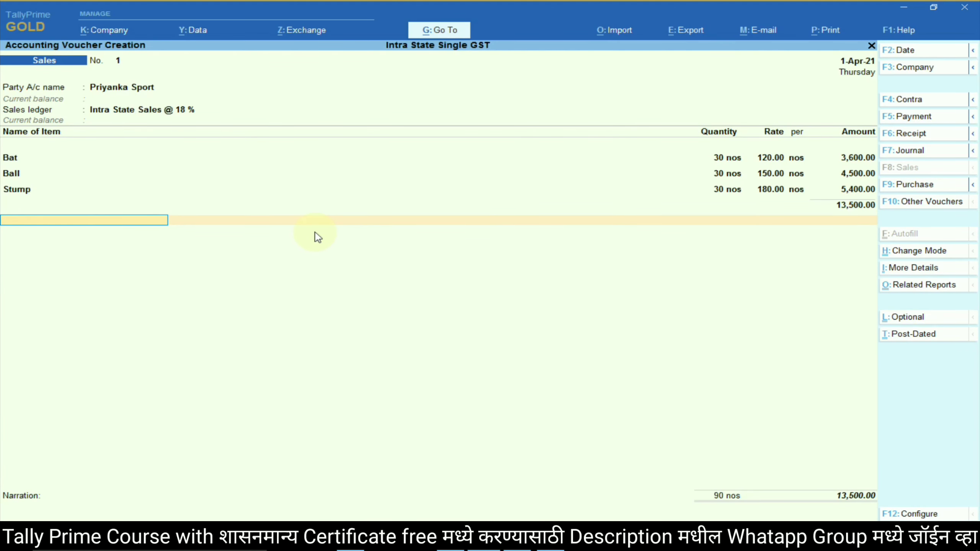
- Create a ledger from the voucher, naming it Output GGST @ 9 % with the copied text, under Duties & Taxes
{"action": "key", "text": "alt+c"}
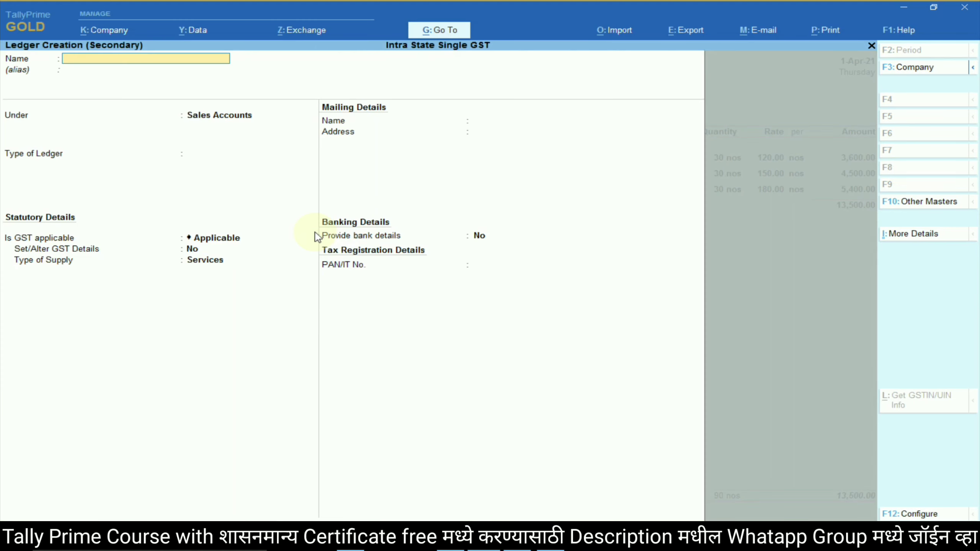
{"action": "key", "text": "ctrl+alt+v"}
{"action": "key", "text": "Return"}
{"action": "key", "text": "Return"}
{"action": "type", "text": "dut"}
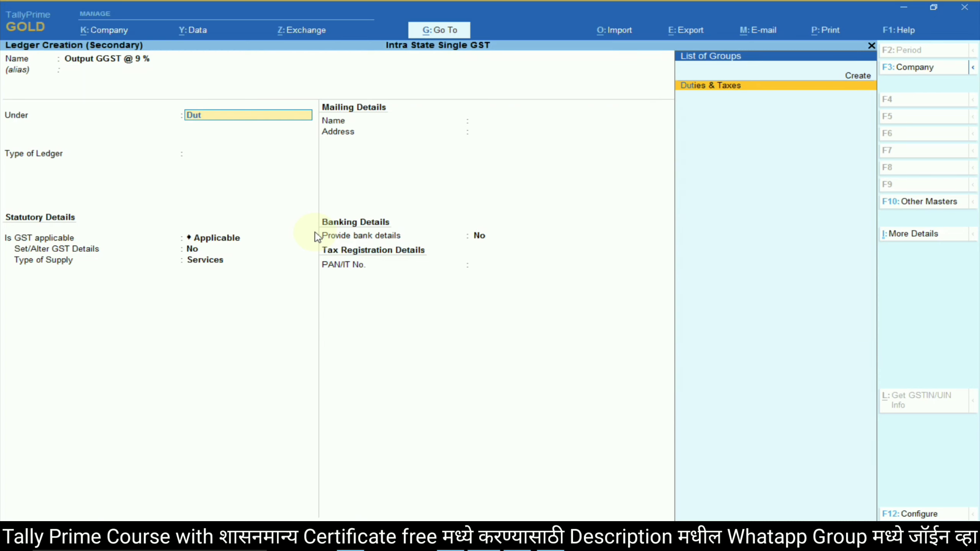
{"action": "key", "text": "Return"}
- Set the ledger's type of duty/tax to GST and its tax type to Central Tax
{"action": "key", "text": "Up"}
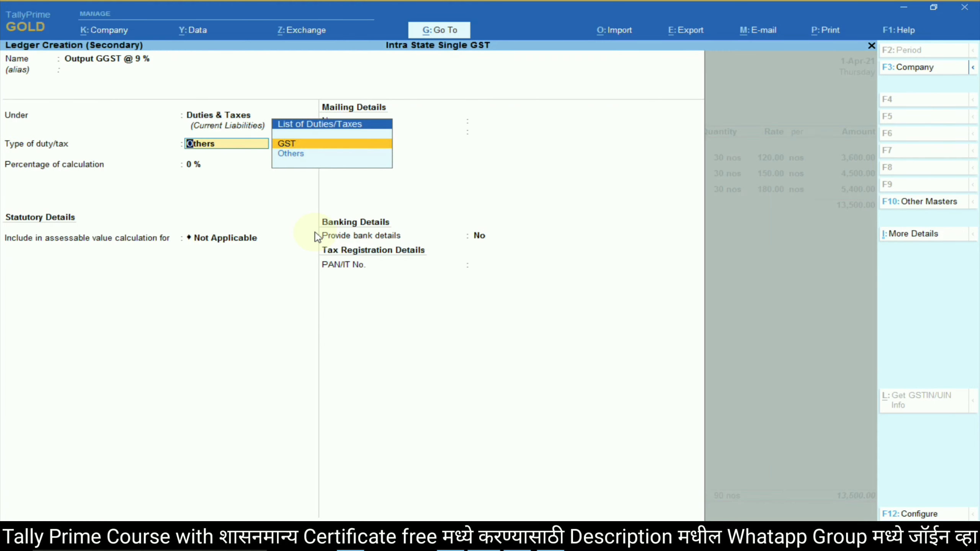
{"action": "key", "text": "Return"}
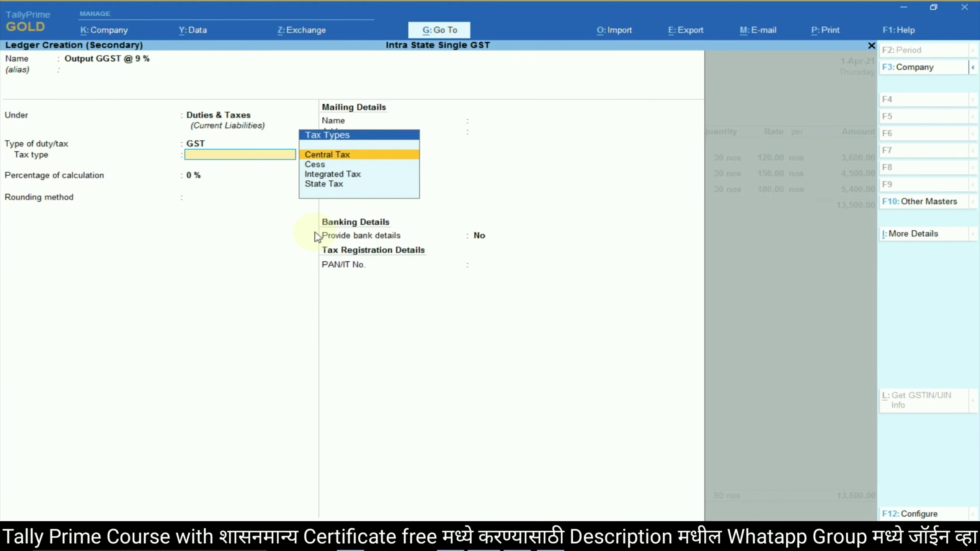
{"action": "key", "text": "Down"}
{"action": "key", "text": "Up"}
{"action": "key", "text": "Return"}
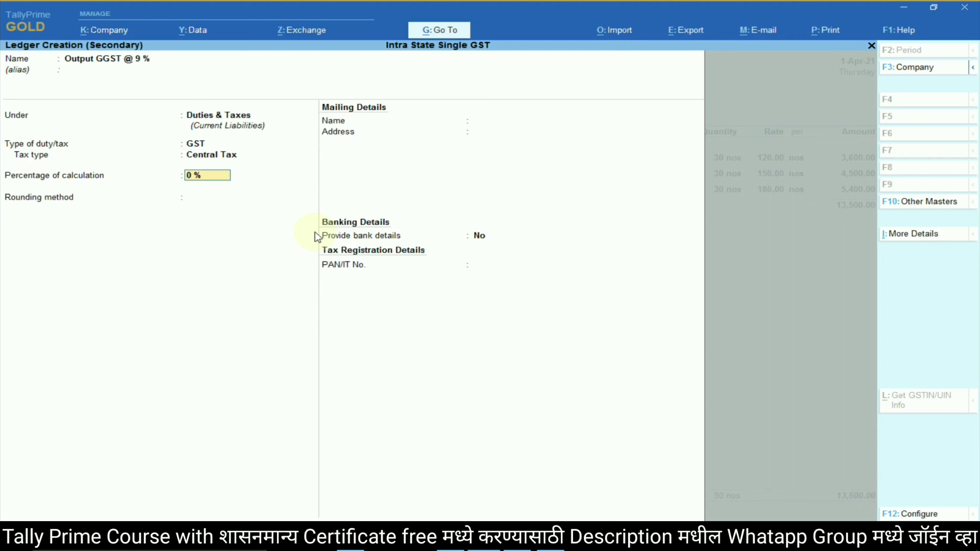
- Set the percentage of calculation to 9 % with Normal Rounding, save the ledger, and accept its tax line in the voucher
{"action": "type", "text": "9"}
{"action": "key", "text": "Return"}
{"action": "key", "text": "Down"}
{"action": "key", "text": "Down"}
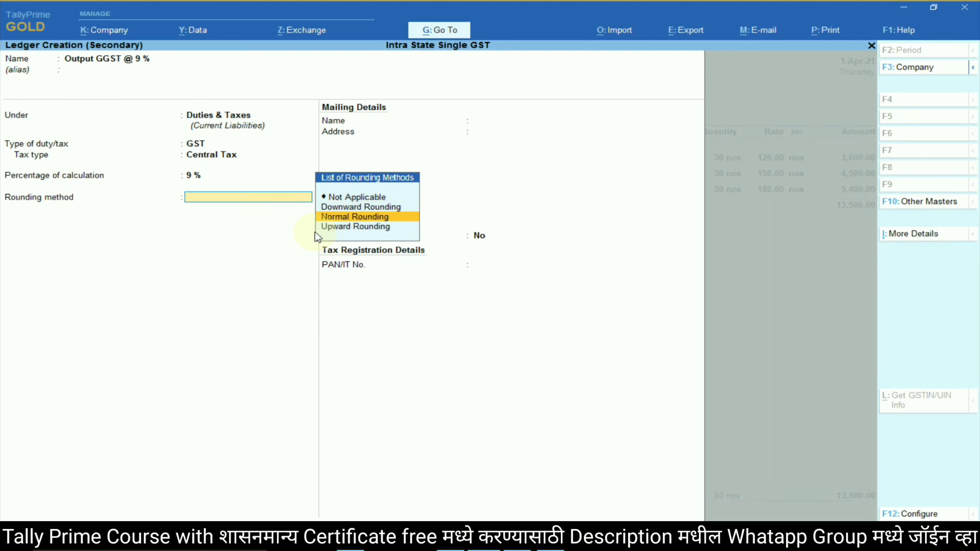
{"action": "key", "text": "Return"}
{"action": "key", "text": "Return"}
{"action": "key", "text": "Return"}
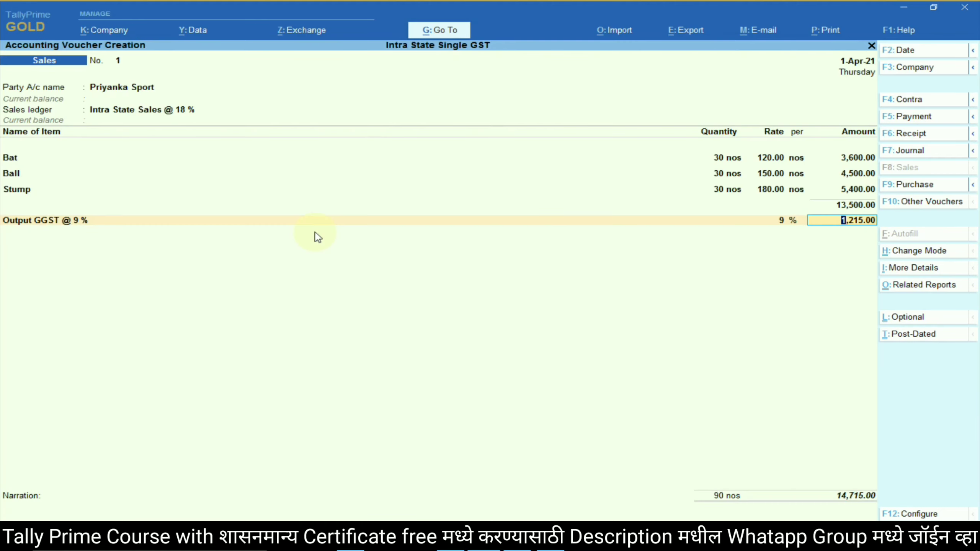
{"action": "key", "text": "Return"}
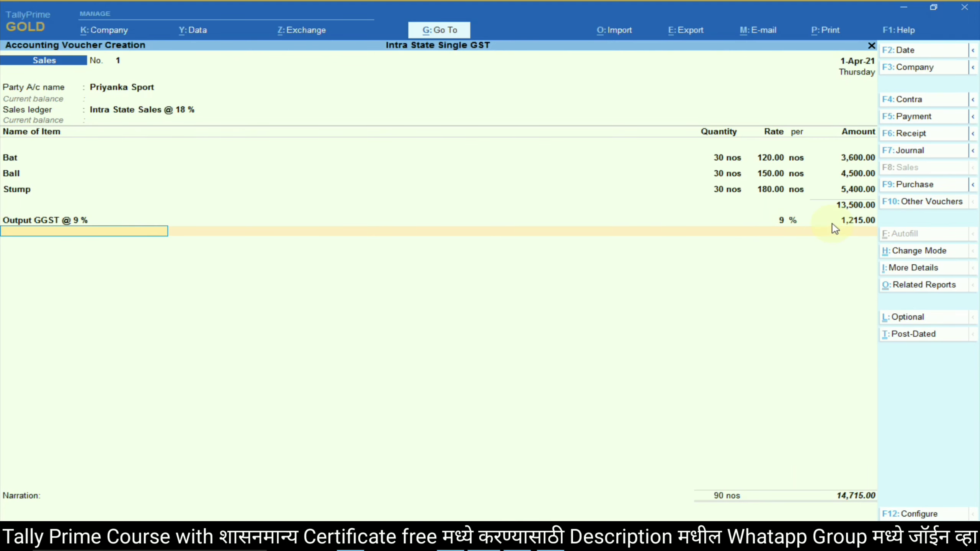
- Copy the ledger name Output SGST @ 9 % from the Word notes and return to the TallyPrime Sales voucher
{"action": "key", "text": "alt+Tab"}
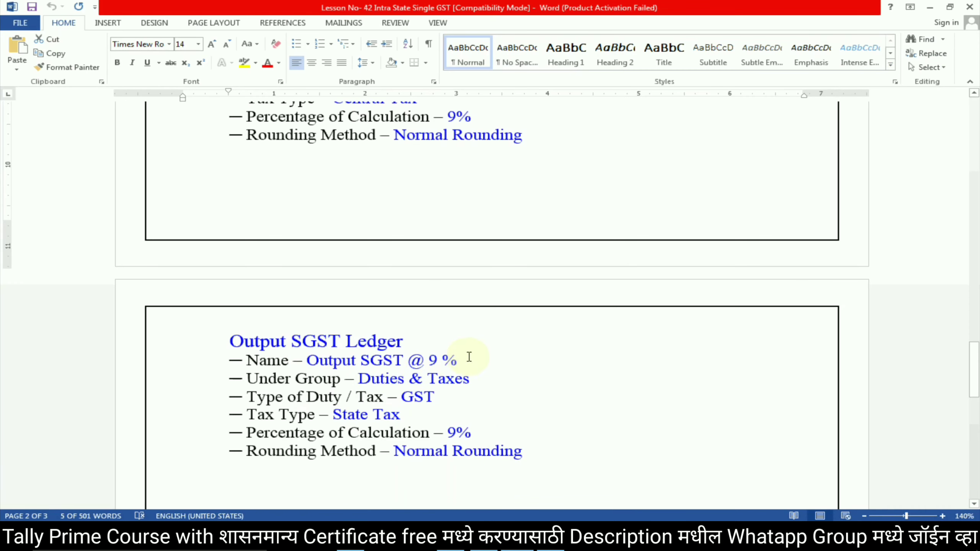
{"action": "left_click_drag", "start_coordinate": [465, 359], "coordinate": [325, 363]}
{"action": "key", "text": "ctrl+c"}
{"action": "key", "text": "alt+Tab"}
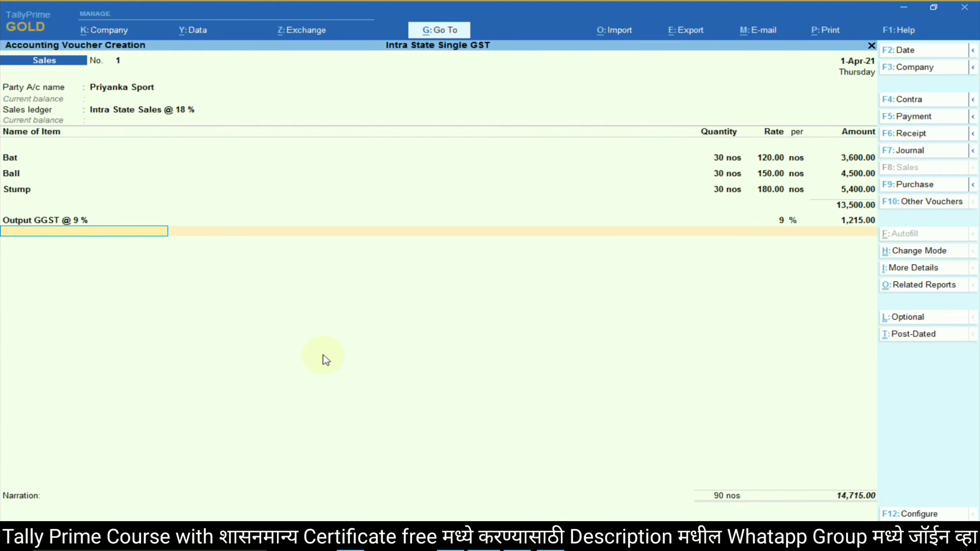
- Create a ledger from the voucher, naming it Output SGST @ 9 % with the copied text, and keep it under Duties & Taxes
{"action": "key", "text": "alt"}
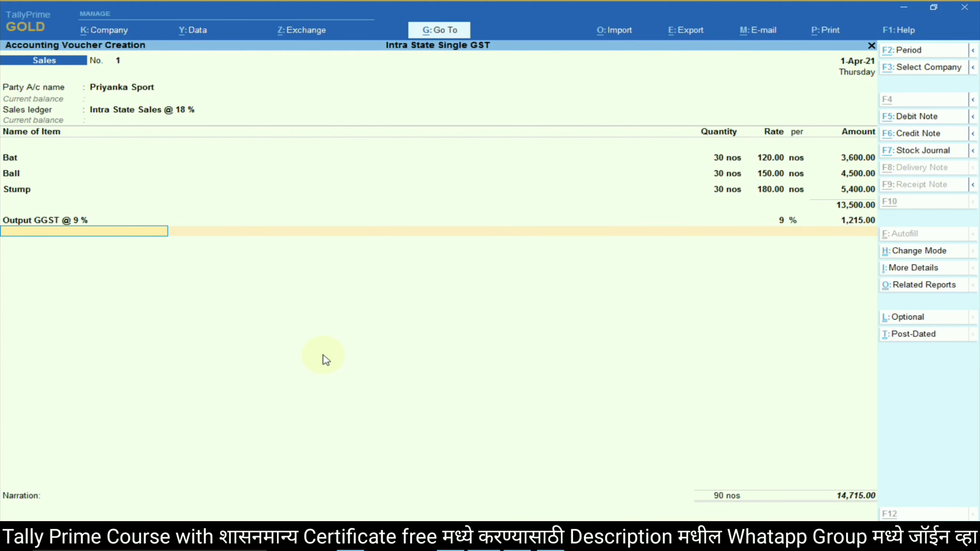
{"action": "key", "text": "alt+c"}
{"action": "key", "text": "ctrl+v"}
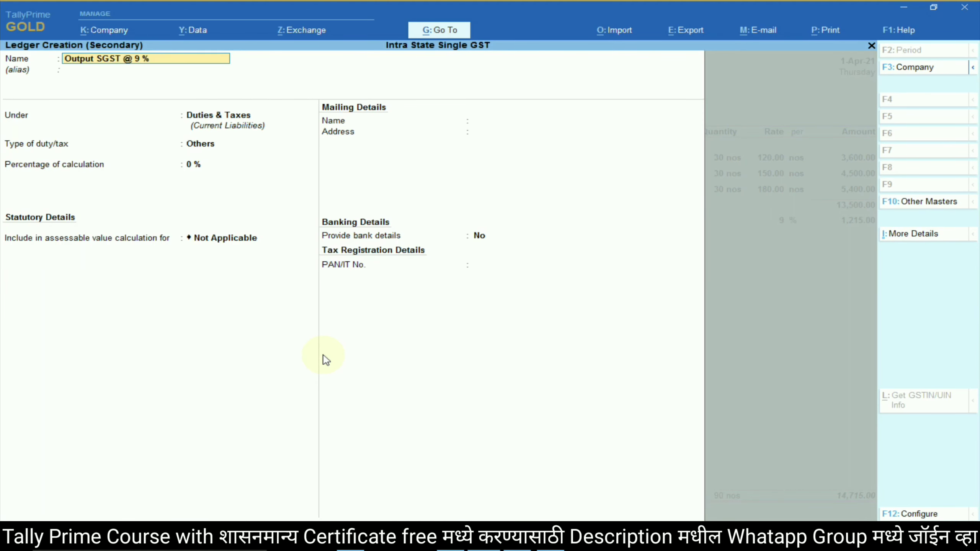
{"action": "key", "text": "Return"}
{"action": "key", "text": "Return"}
{"action": "key", "text": "Return"}
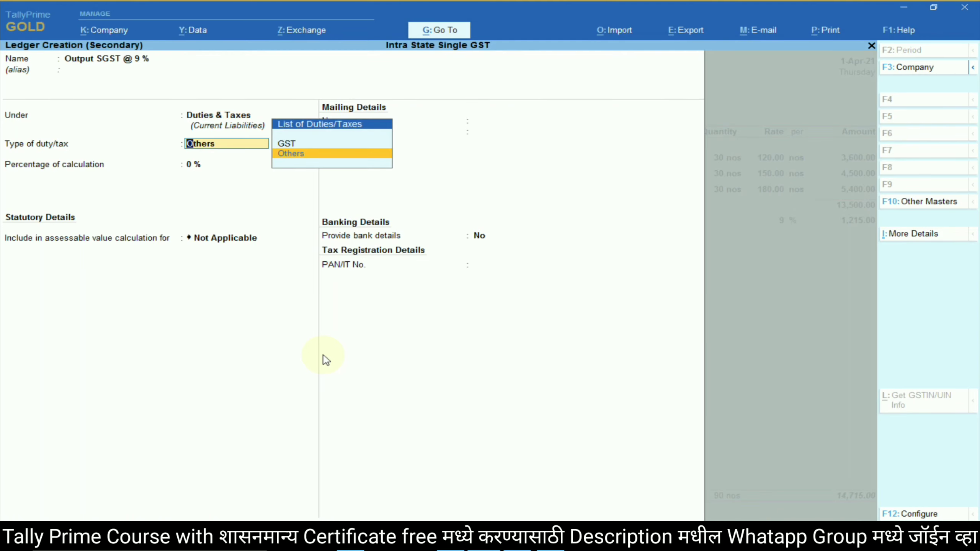
- Set the Output SGST ledger's type of duty/tax to GST and its tax type to State Tax
{"action": "key", "text": "Up"}
{"action": "key", "text": "Return"}
{"action": "key", "text": "Down"}
{"action": "key", "text": "Down"}
{"action": "key", "text": "Down"}
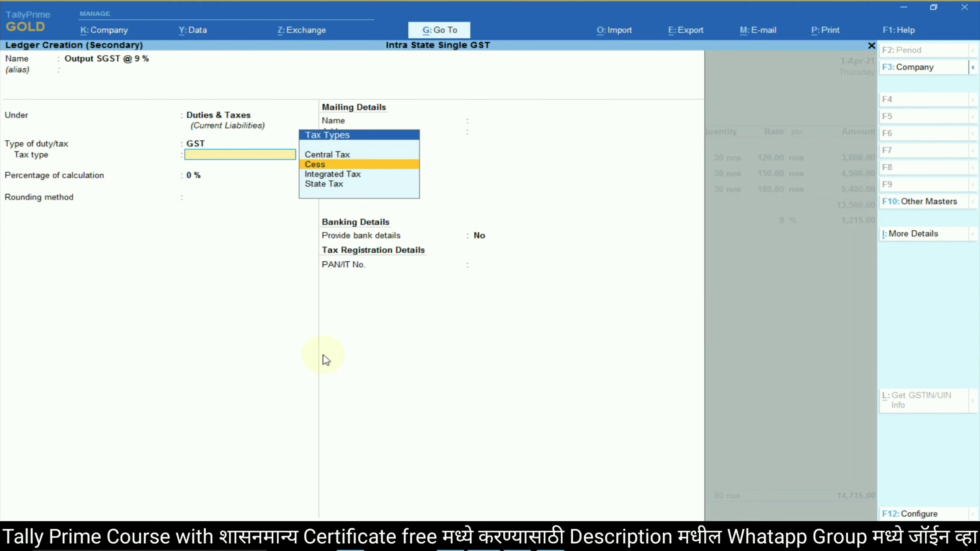
{"action": "key", "text": "Return"}
- Set the Output SGST ledger's percentage of calculation to 9 % with Normal Rounding and save the ledger
{"action": "key", "text": "Return"}
{"action": "key", "text": "Down"}
{"action": "key", "text": "Return"}
{"action": "key", "text": "Return"}
{"action": "key", "text": "ctrl+a"}
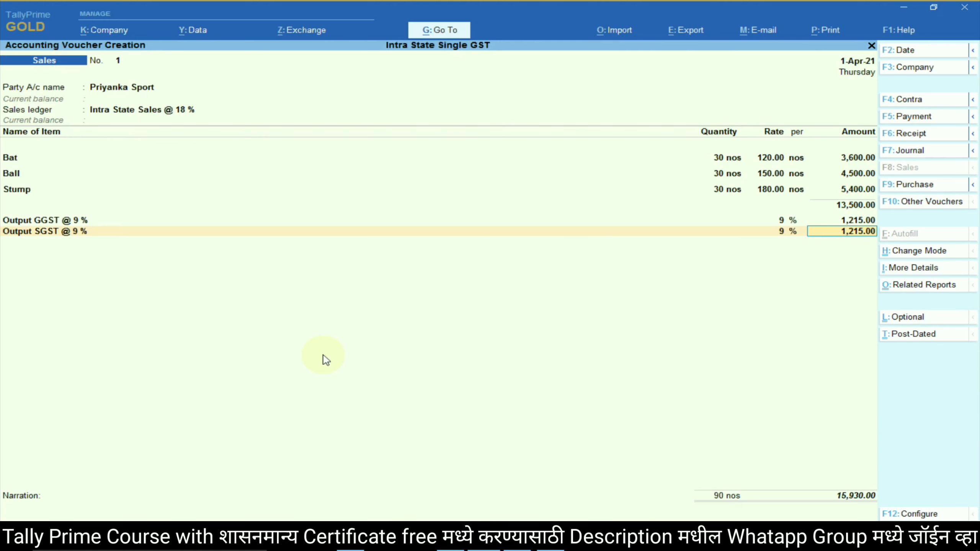
- Keep the calculated tax amount, leave the narration blank, and save the Priyanka Sport sales voucher
{"action": "key", "text": "Return"}
{"action": "key", "text": "Return"}
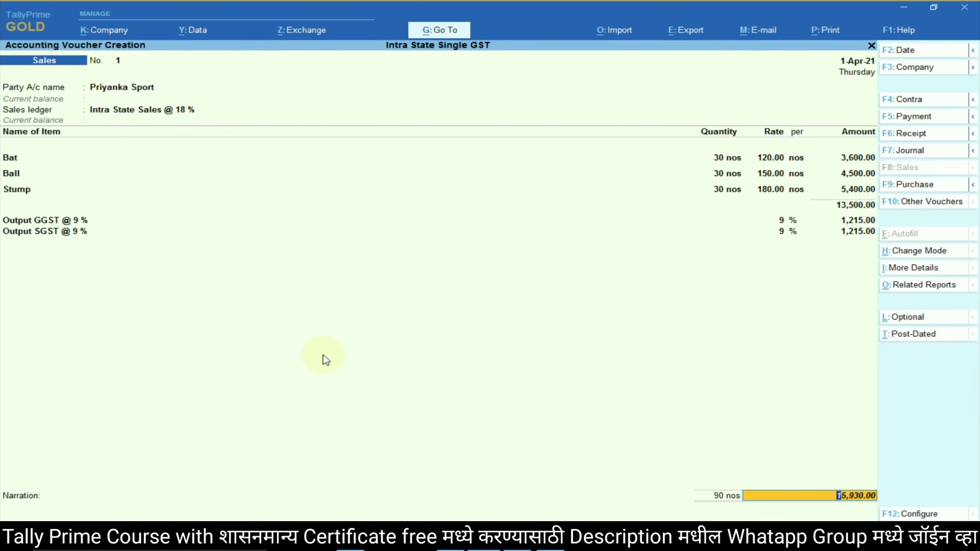
{"action": "key", "text": "Return"}
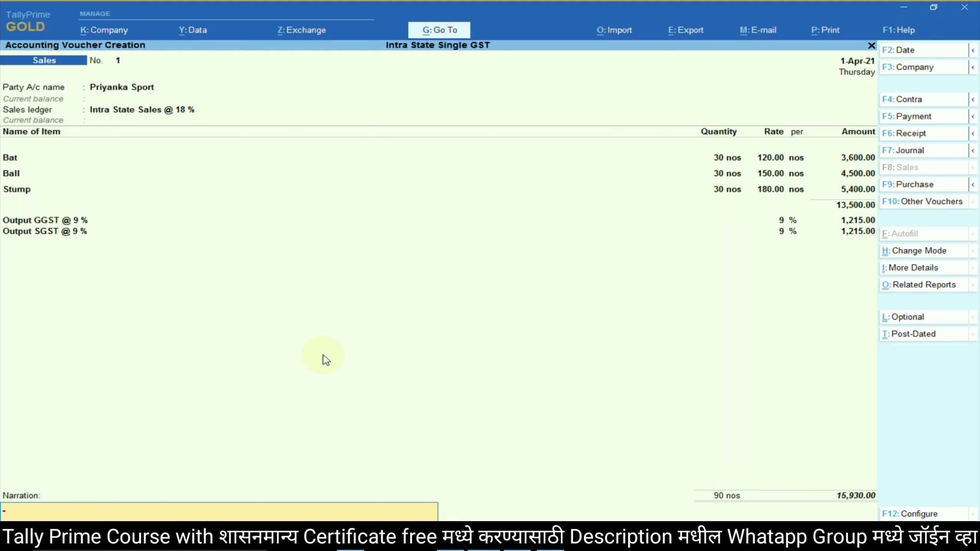
{"action": "key", "text": "Return"}
{"action": "key", "text": "Return"}
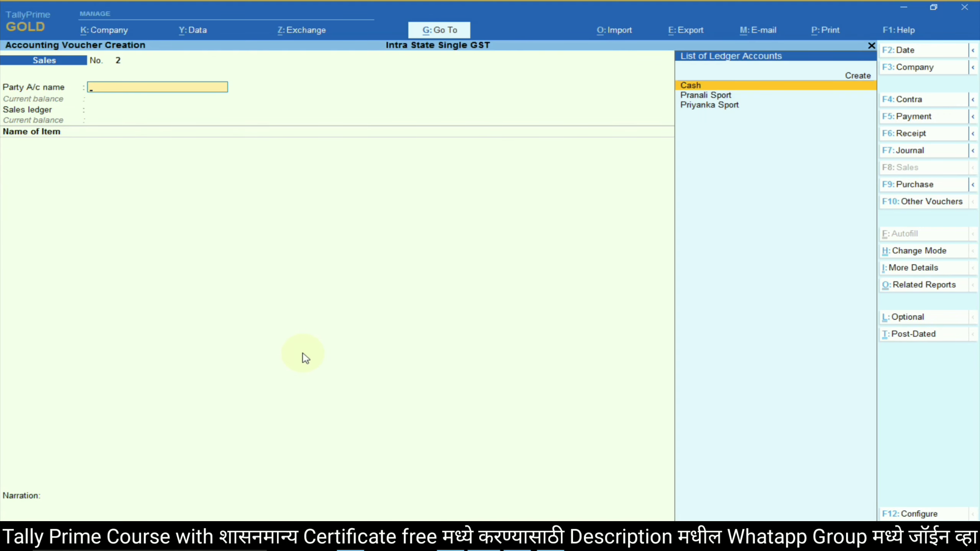
- Switch to the Word notes and review the purchase and sales example, the ledger details, and the introduction to Lesson No. 42
{"action": "key", "text": "alt+Tab"}
{"action": "scroll", "coordinate": [408, 324], "scroll_direction": "down", "scroll_amount": 4}
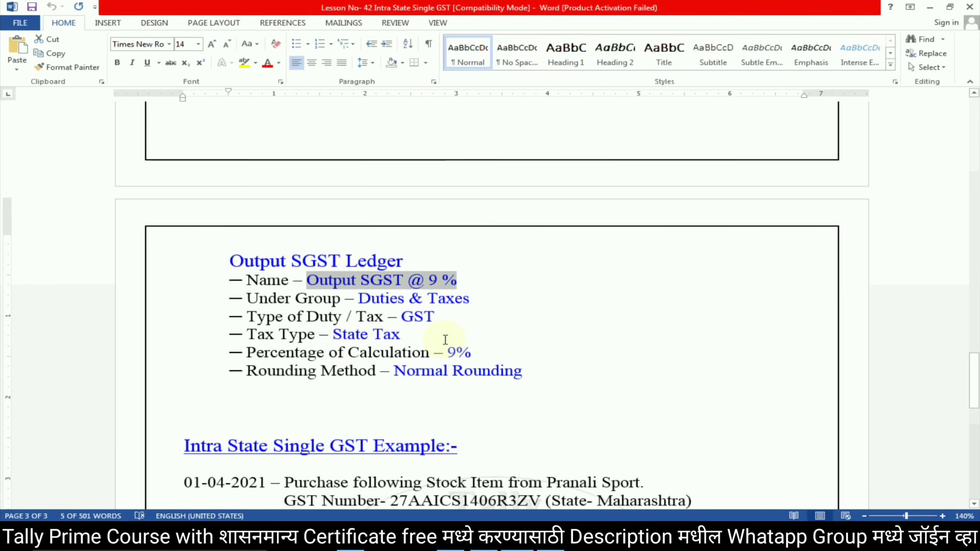
{"action": "scroll", "coordinate": [385, 337], "scroll_direction": "down", "scroll_amount": 8}
{"action": "scroll", "coordinate": [399, 339], "scroll_direction": "up", "scroll_amount": 4}
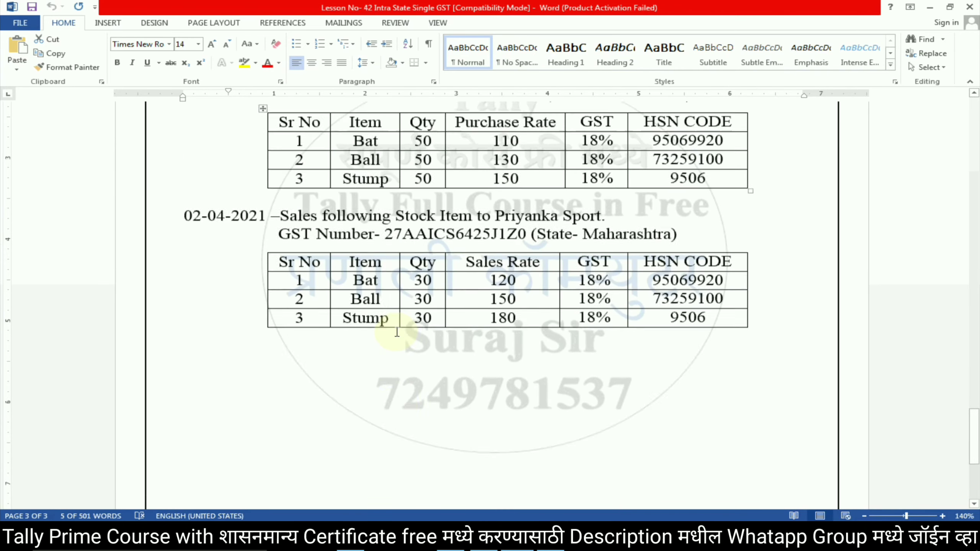
{"action": "scroll", "coordinate": [397, 331], "scroll_direction": "up", "scroll_amount": 5}
{"action": "left_click", "coordinate": [535, 201]}
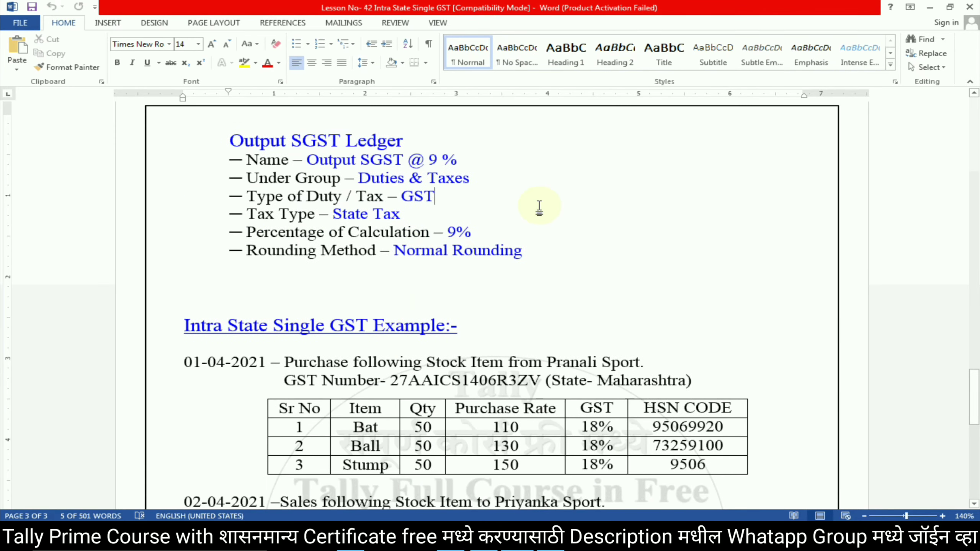
{"action": "scroll", "coordinate": [498, 280], "scroll_direction": "up", "scroll_amount": 4}
{"action": "scroll", "coordinate": [352, 375], "scroll_direction": "down", "scroll_amount": 2}
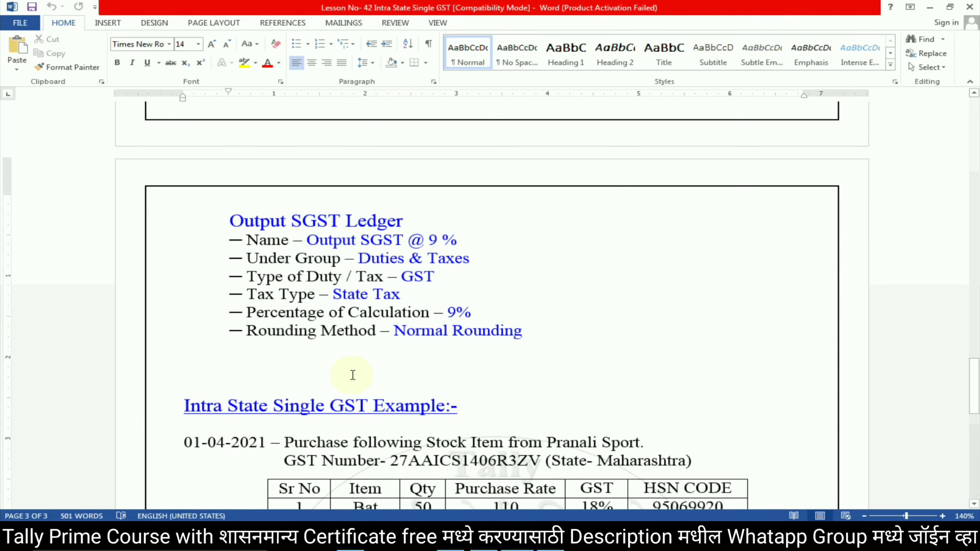
{"action": "scroll", "coordinate": [352, 375], "scroll_direction": "up", "scroll_amount": 15}
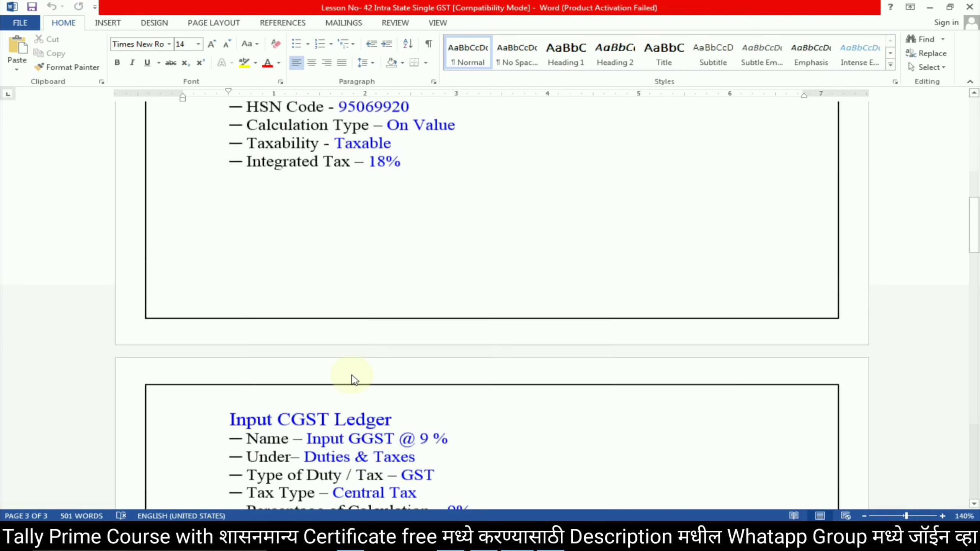
{"action": "scroll", "coordinate": [353, 375], "scroll_direction": "up", "scroll_amount": 15}
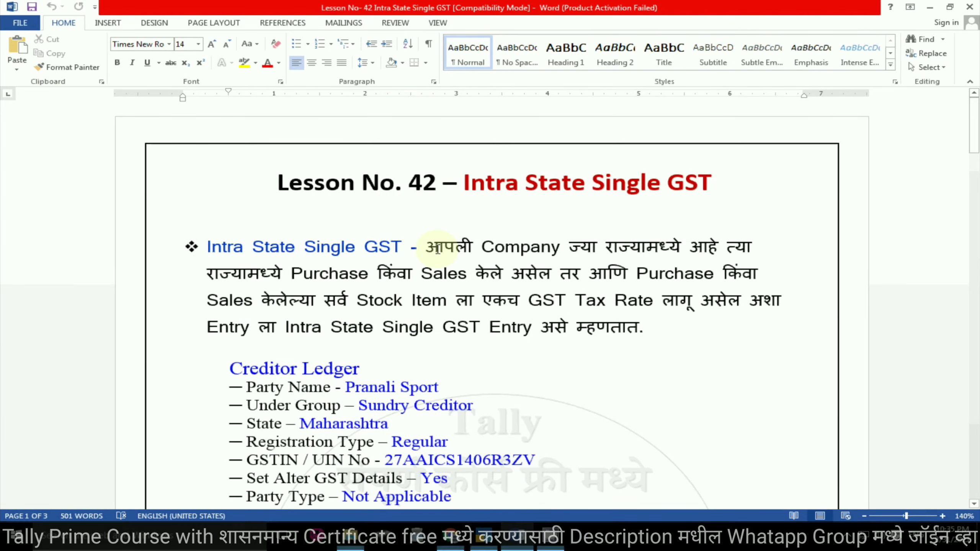
{"action": "left_click", "coordinate": [451, 226]}
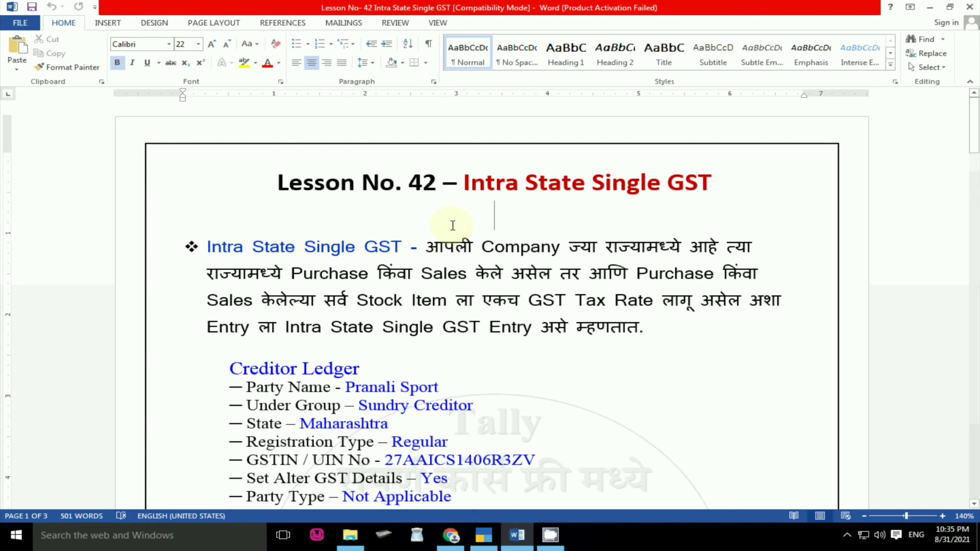